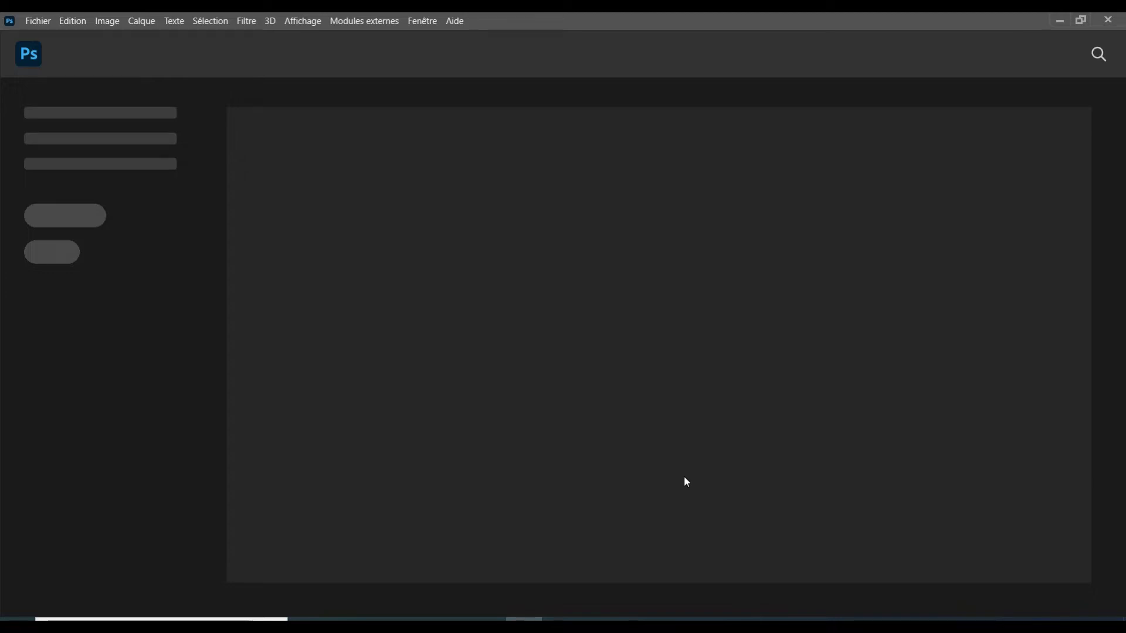
Create a new 10 × 10 cm, 300 ppi document from the preset, named 'BON WEEK END'.
{"action": "left_click", "coordinate": [43, 22]}
{"action": "left_click", "coordinate": [75, 37]}
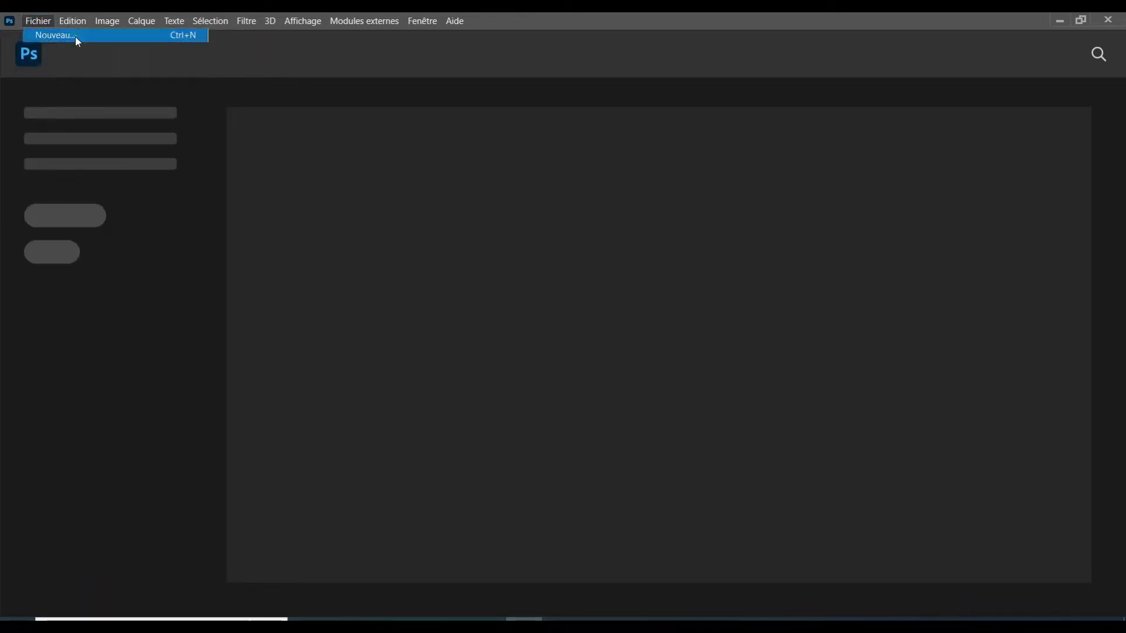
{"action": "left_click", "coordinate": [39, 22]}
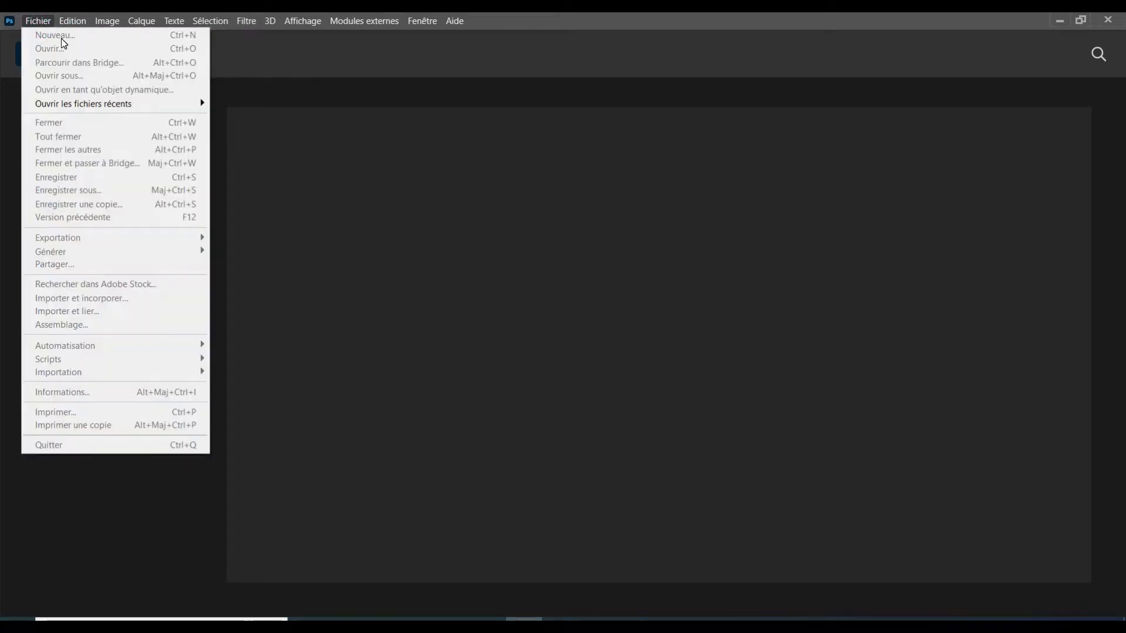
{"action": "left_click", "coordinate": [692, 34]}
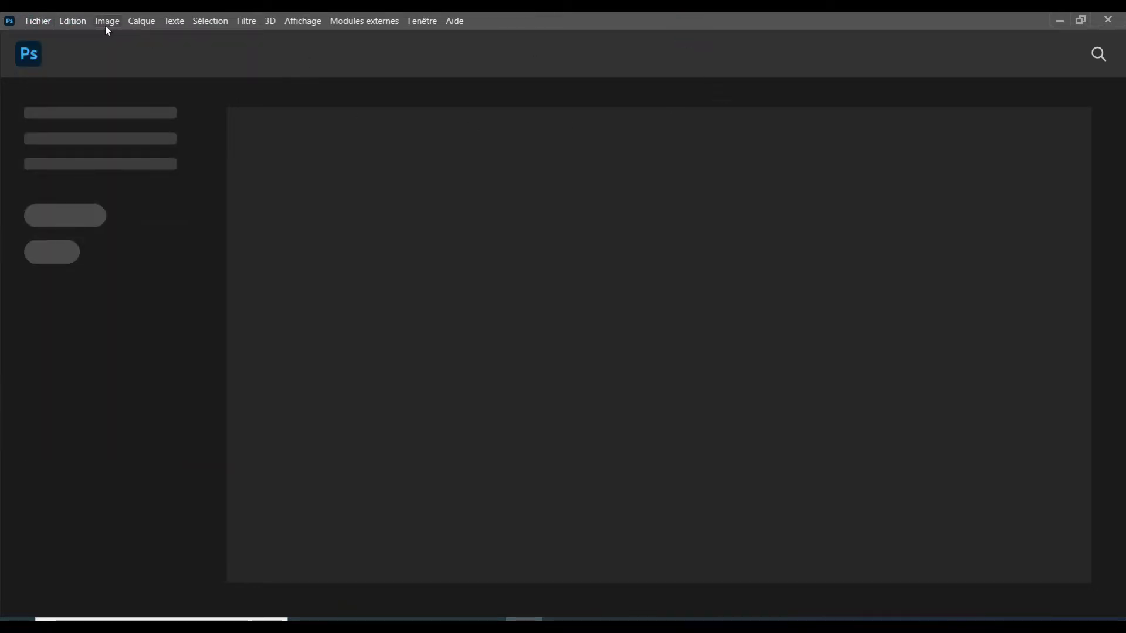
{"action": "left_click", "coordinate": [39, 24]}
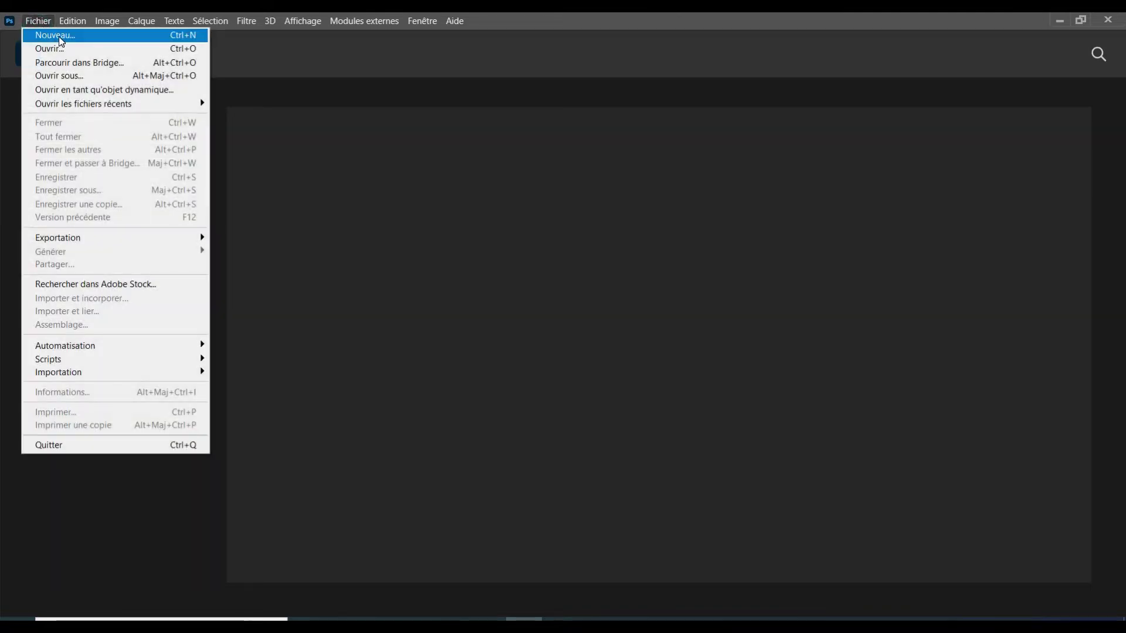
{"action": "left_click", "coordinate": [60, 36]}
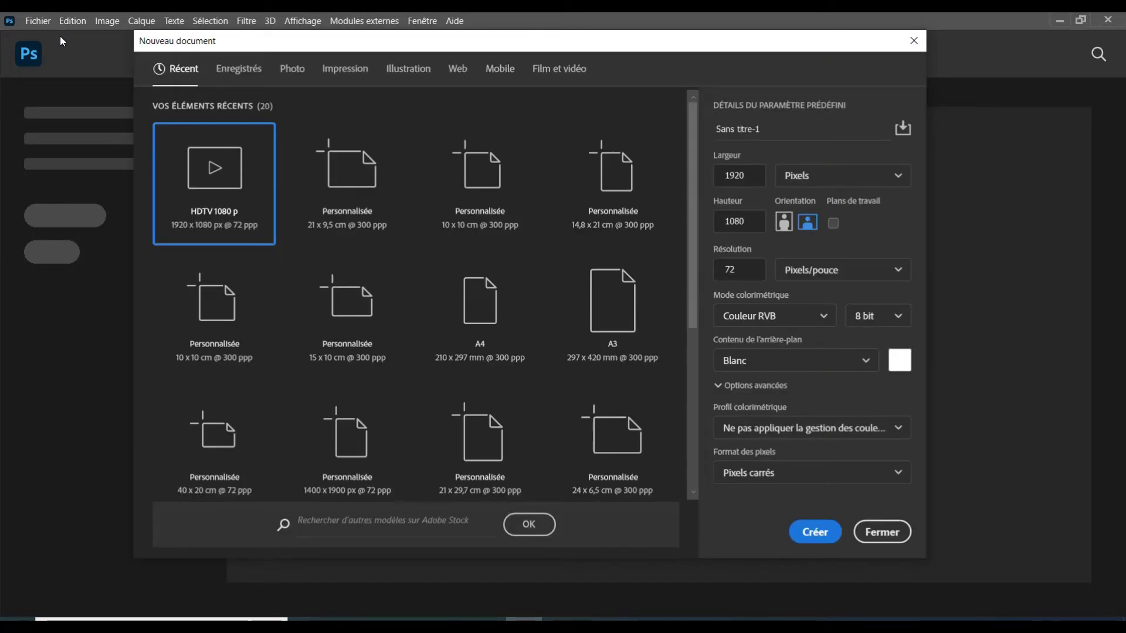
{"action": "left_click", "coordinate": [485, 188]}
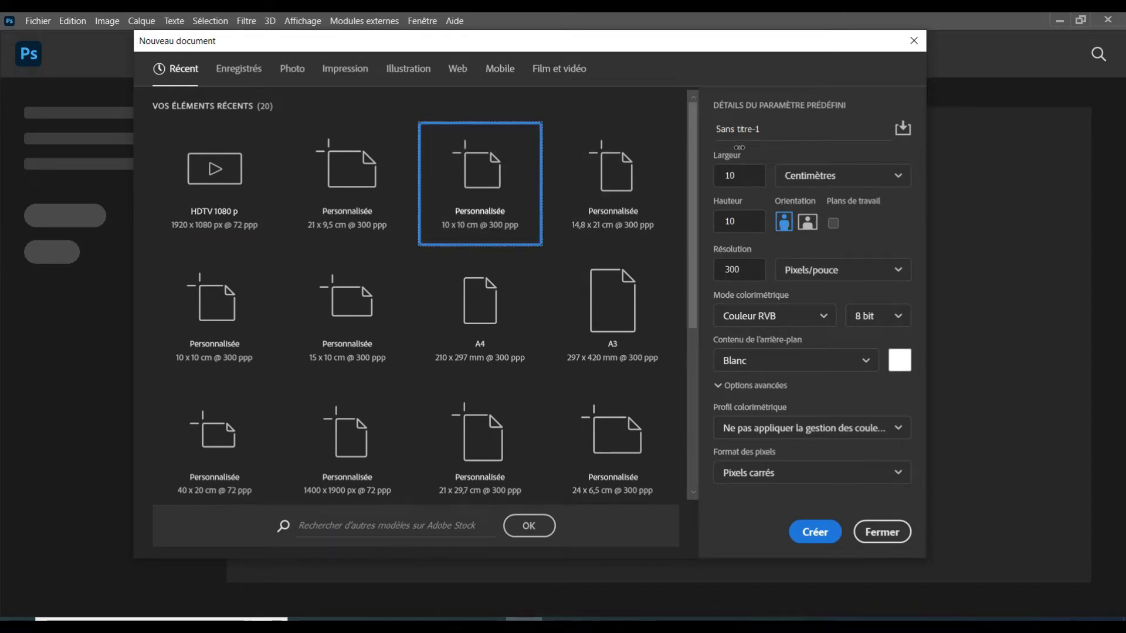
{"action": "left_click", "coordinate": [767, 134]}
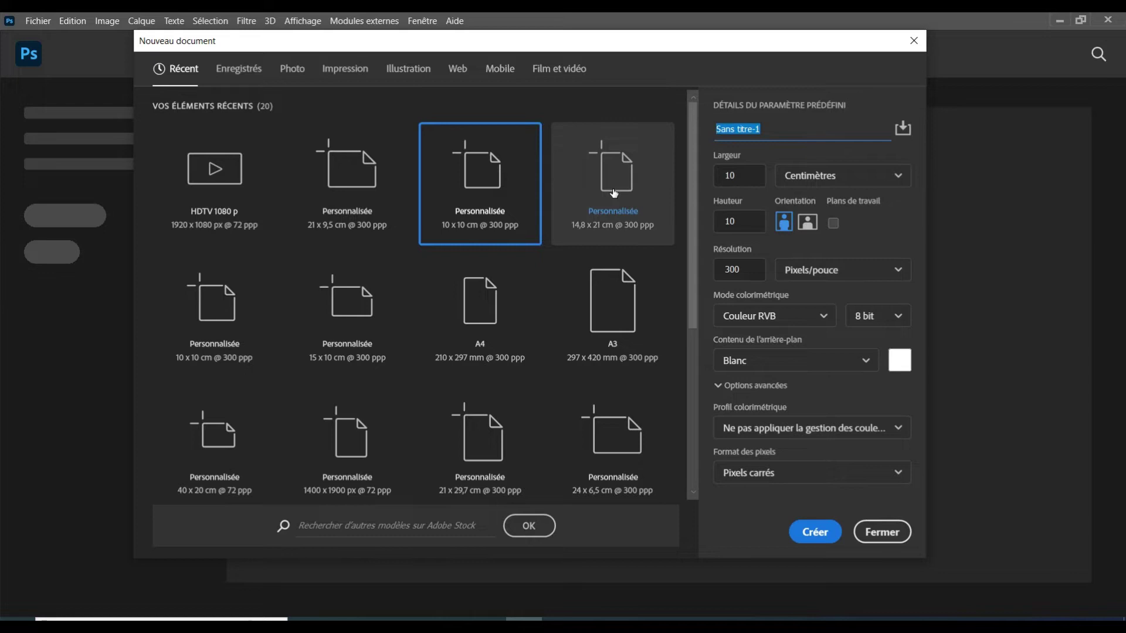
{"action": "type", "text": "BON WEEK END"}
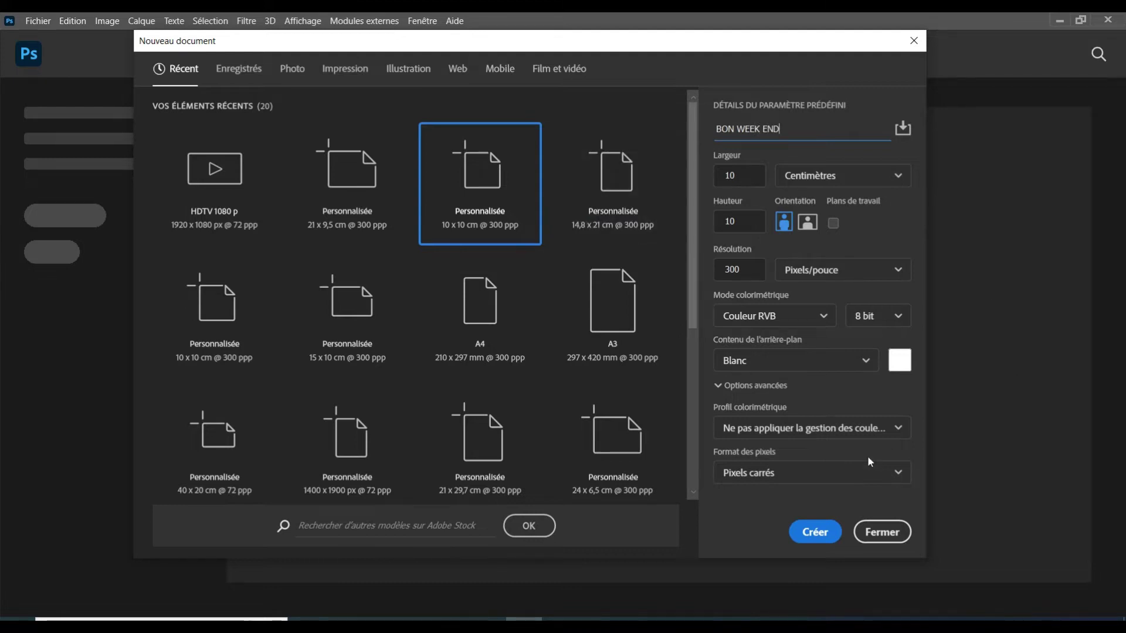
{"action": "key", "text": "Return"}
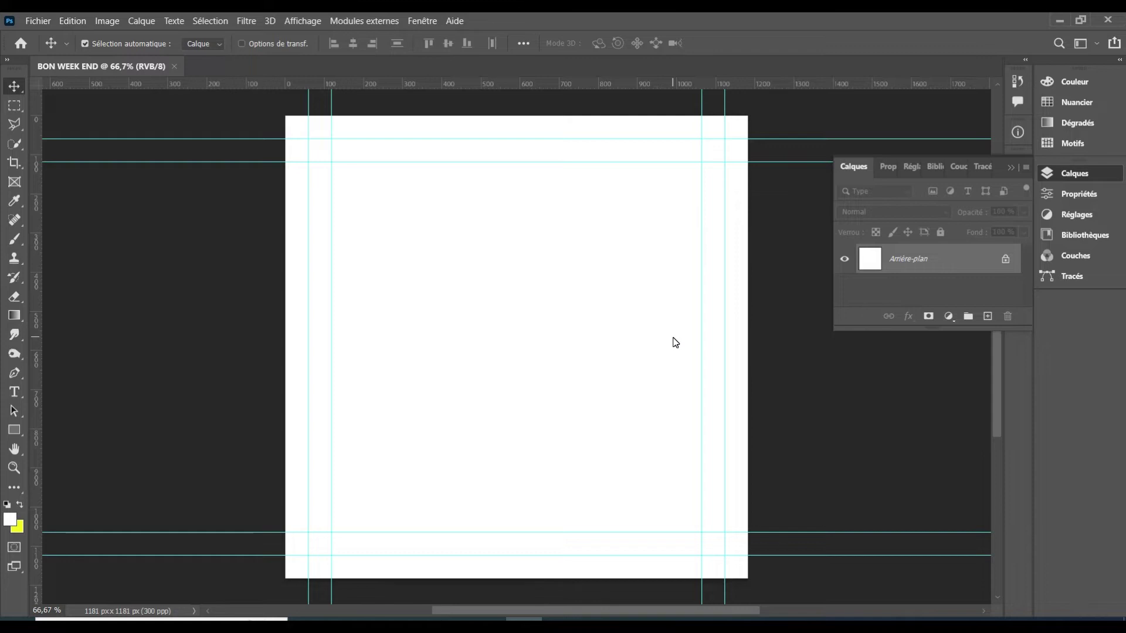
Hide the guides and add an empty Calque 1 layer, then select the background.
{"action": "key", "text": "ctrl+semicolon"}
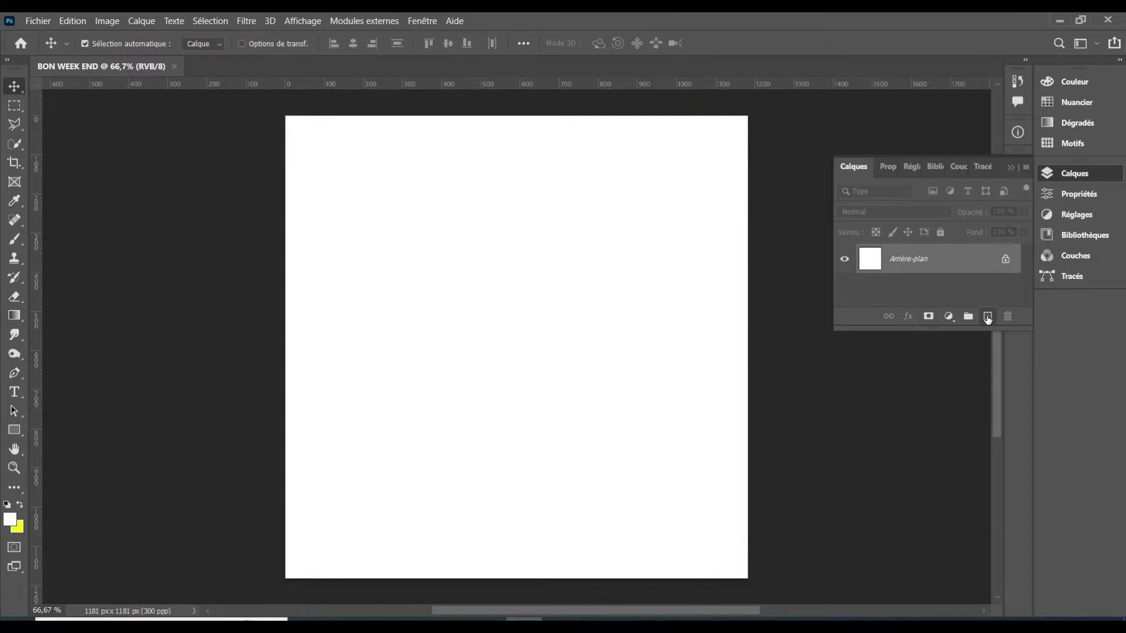
{"action": "left_click", "coordinate": [987, 317]}
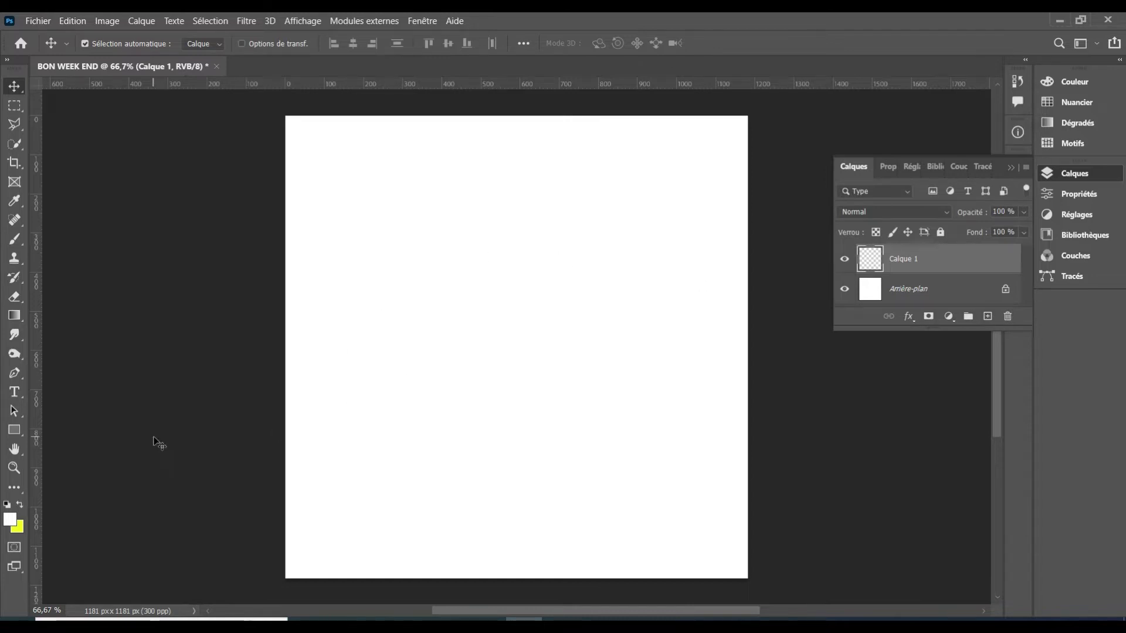
{"action": "left_click", "coordinate": [920, 294]}
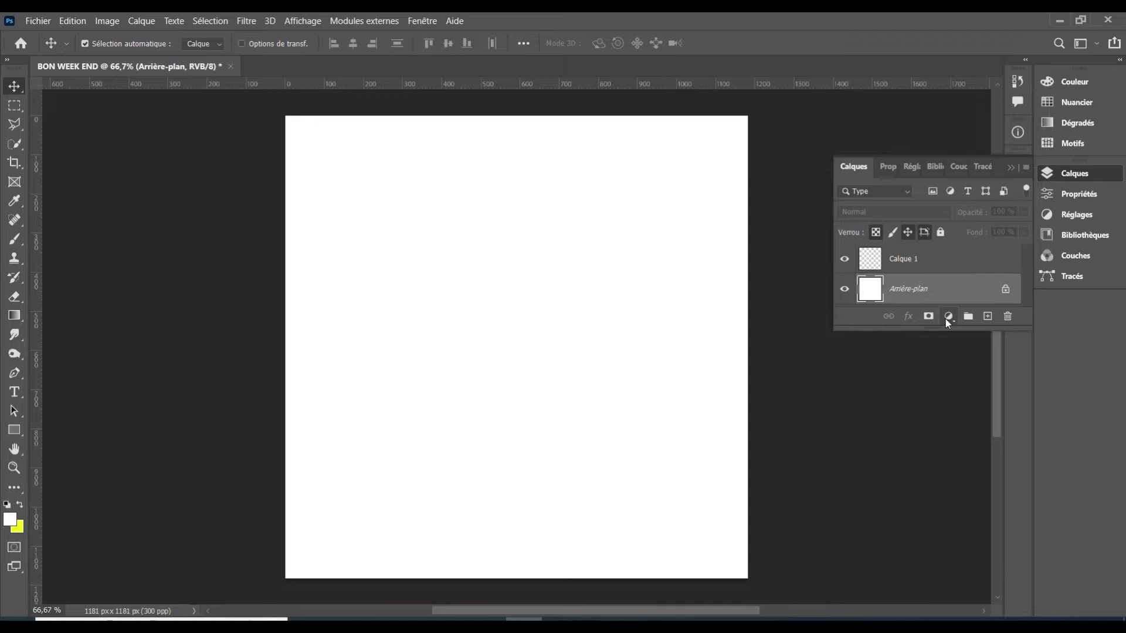
Add a deep navy (#010628) solid-colour fill layer over the background, then reselect Calque 1.
{"action": "left_click", "coordinate": [948, 317]}
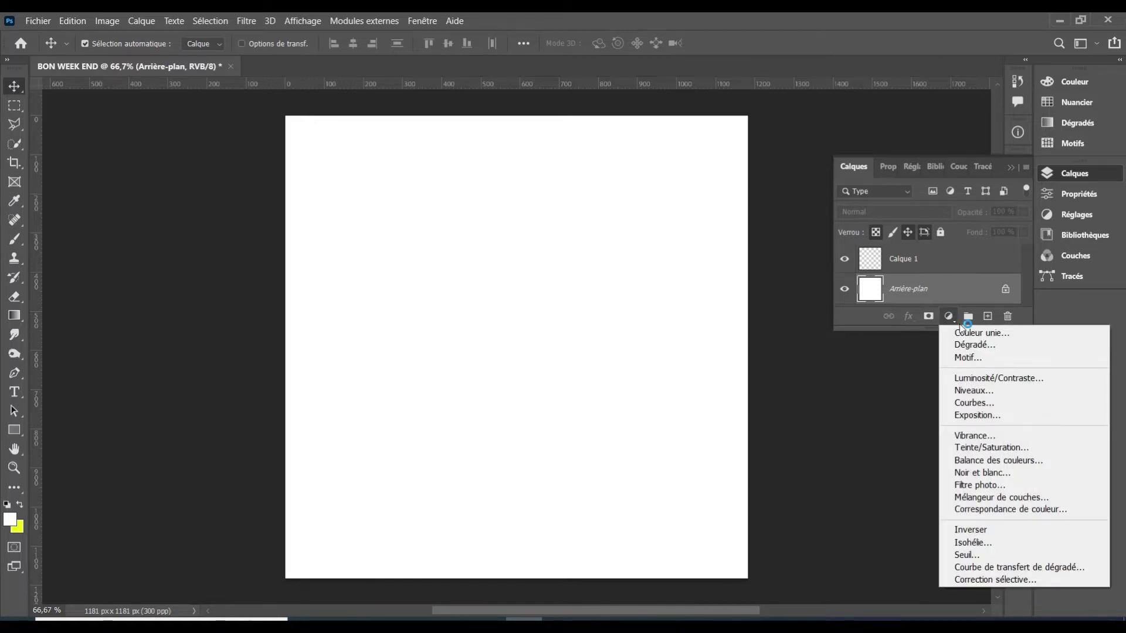
{"action": "left_click", "coordinate": [993, 333]}
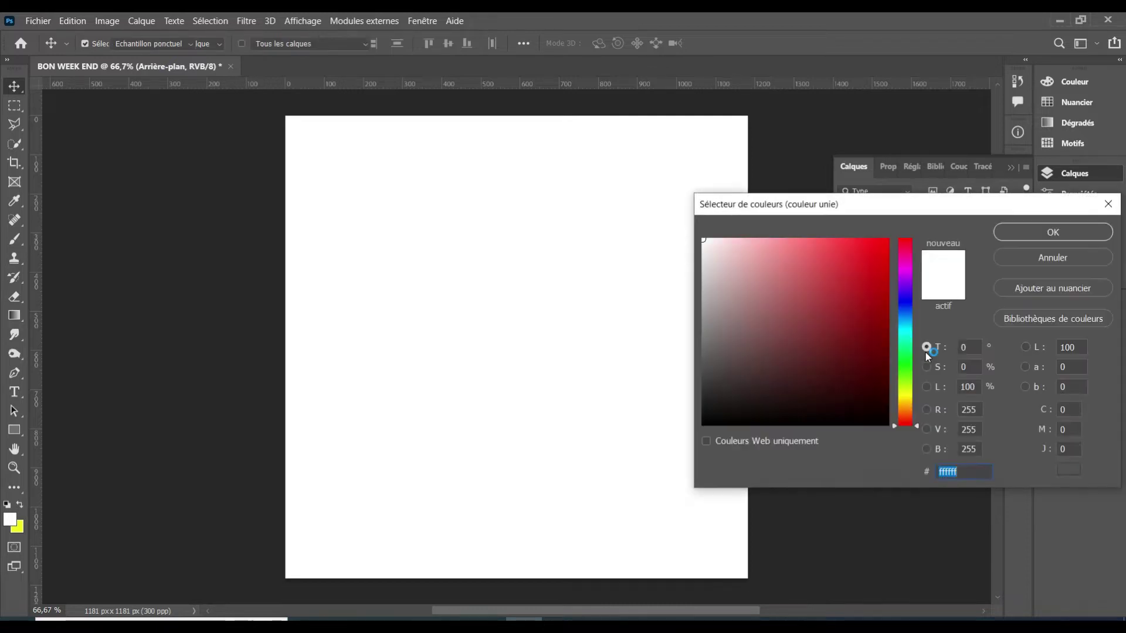
{"action": "left_click", "coordinate": [883, 379]}
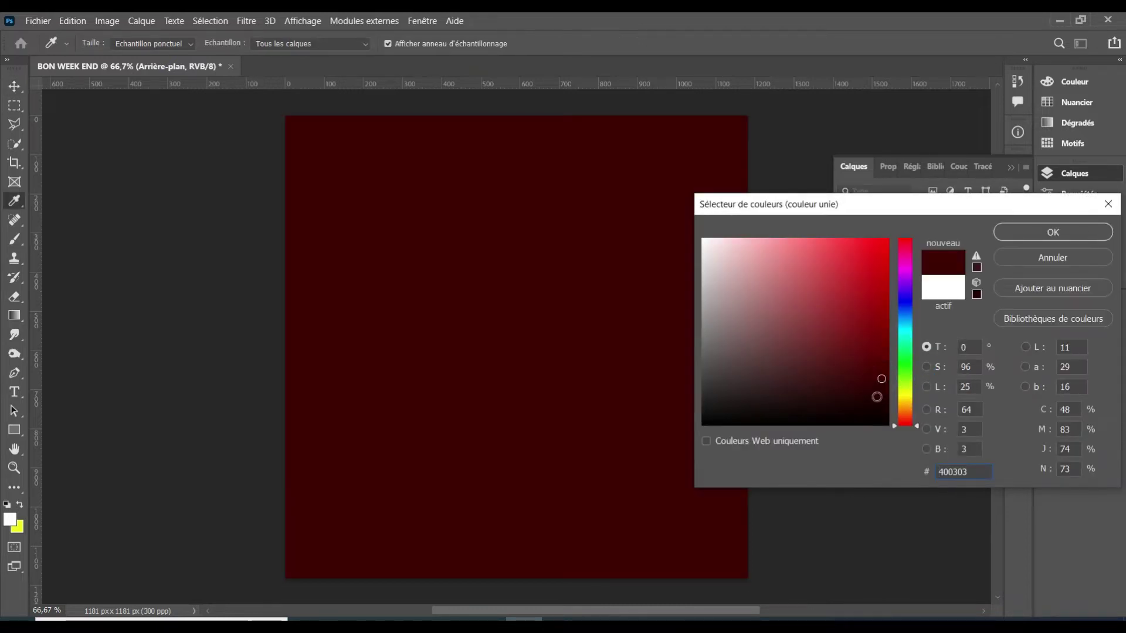
{"action": "left_click", "coordinate": [904, 305]}
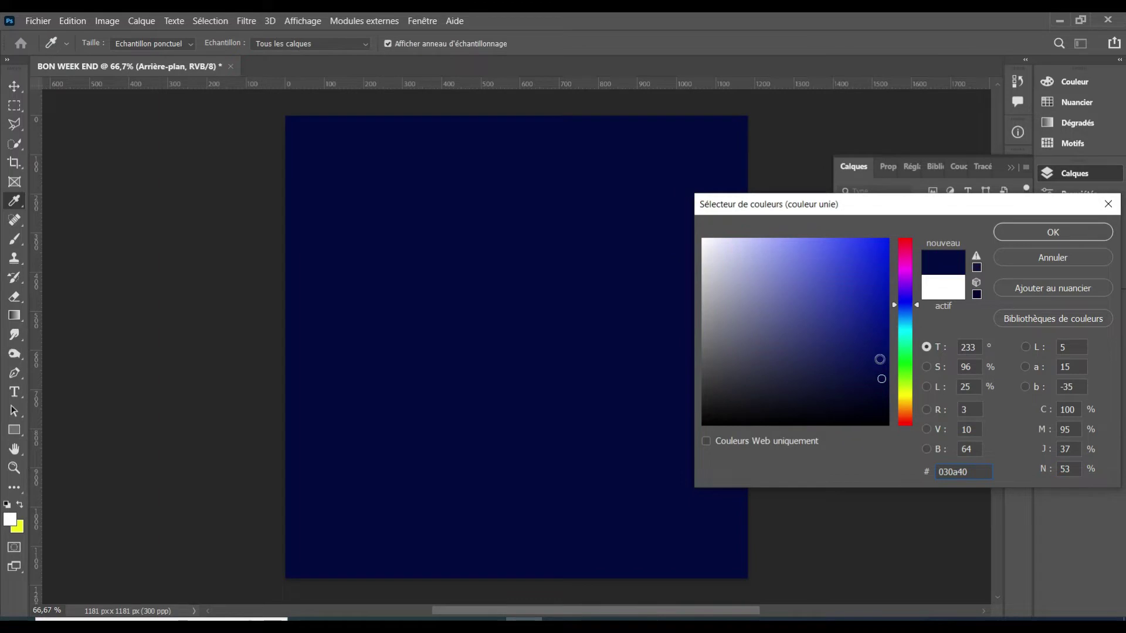
{"action": "left_click", "coordinate": [881, 396]}
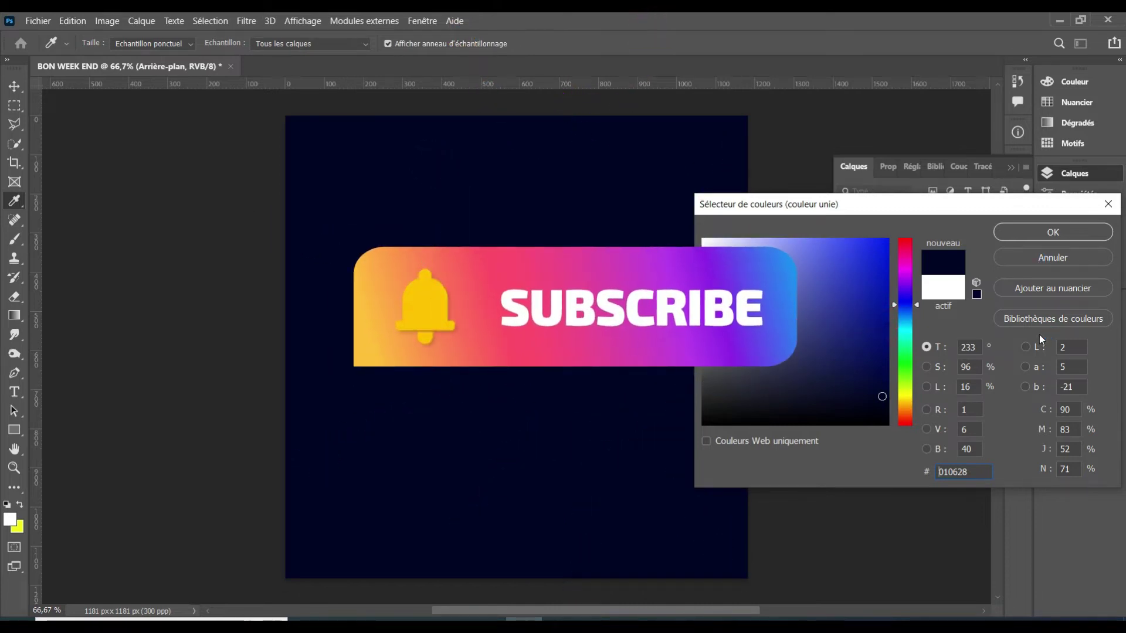
{"action": "left_click", "coordinate": [1035, 237]}
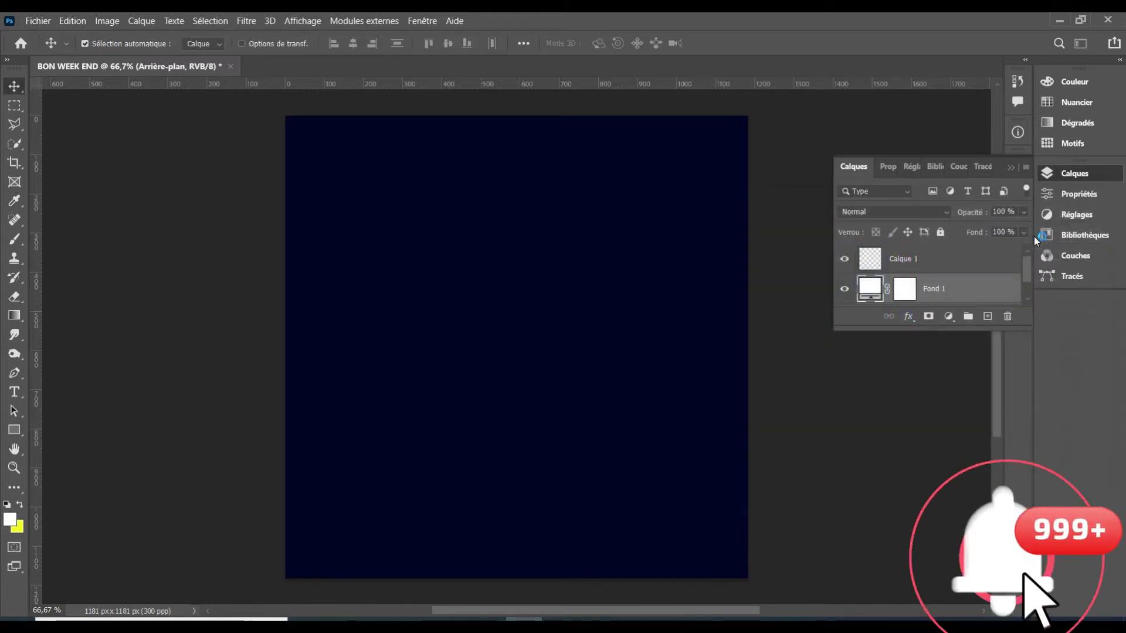
{"action": "left_click", "coordinate": [897, 268]}
Choose the Kaos 2.2 watercolour brush at 352 px size.
{"action": "left_click", "coordinate": [16, 259]}
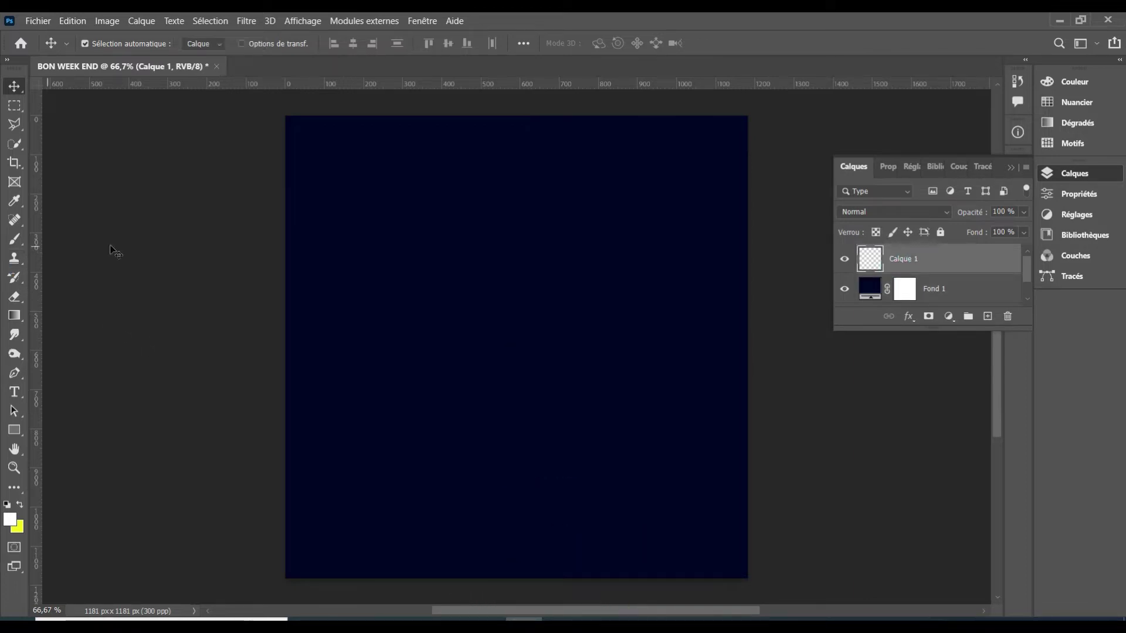
{"action": "key", "text": "b"}
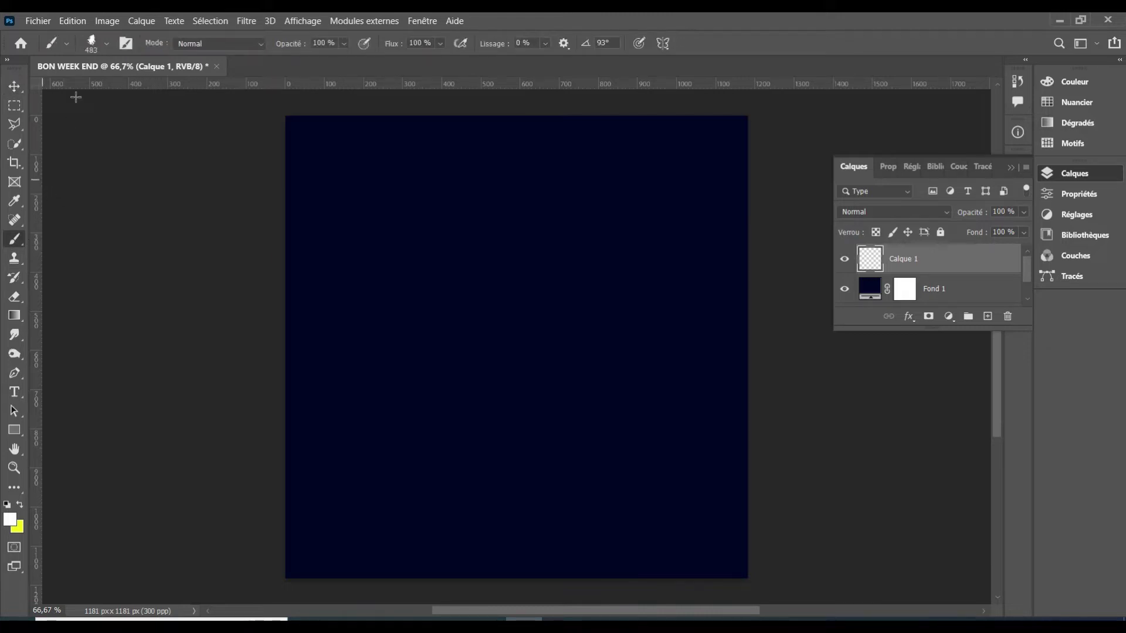
{"action": "left_click", "coordinate": [107, 45]}
{"action": "scroll", "coordinate": [135, 236], "scroll_direction": "down", "scroll_amount": 2}
{"action": "scroll", "coordinate": [135, 237], "scroll_direction": "down", "scroll_amount": 1}
{"action": "scroll", "coordinate": [135, 240], "scroll_direction": "down", "scroll_amount": 1}
{"action": "scroll", "coordinate": [137, 244], "scroll_direction": "down", "scroll_amount": 2}
{"action": "scroll", "coordinate": [137, 244], "scroll_direction": "down", "scroll_amount": 2}
{"action": "scroll", "coordinate": [137, 244], "scroll_direction": "down", "scroll_amount": 1}
{"action": "scroll", "coordinate": [137, 244], "scroll_direction": "down", "scroll_amount": 2}
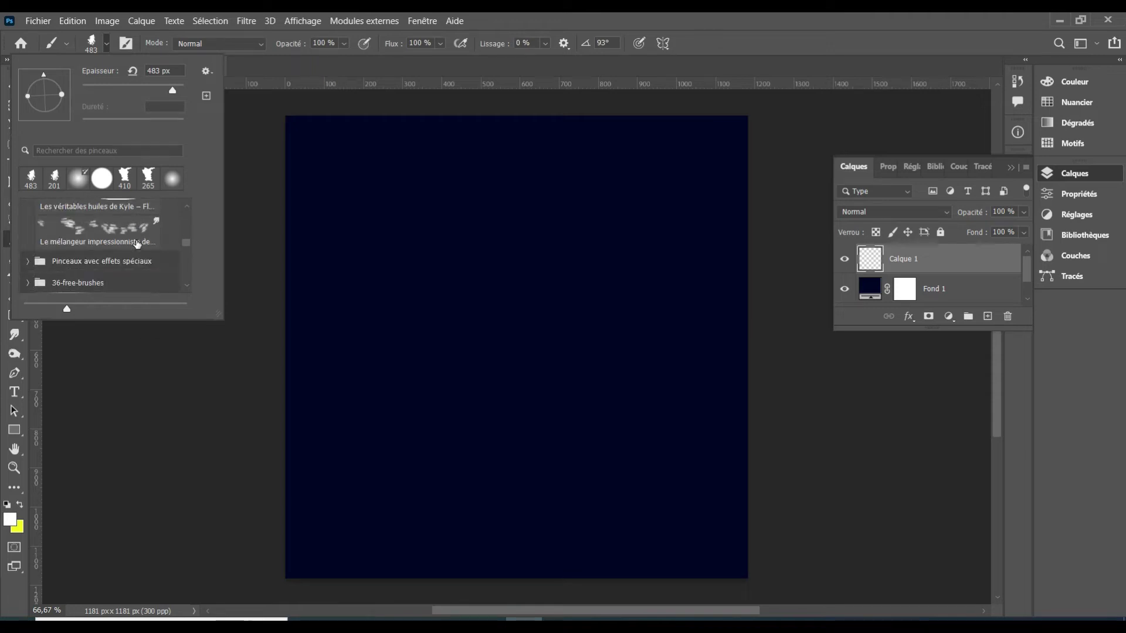
{"action": "scroll", "coordinate": [138, 244], "scroll_direction": "down", "scroll_amount": 2}
{"action": "scroll", "coordinate": [123, 256], "scroll_direction": "down", "scroll_amount": 3}
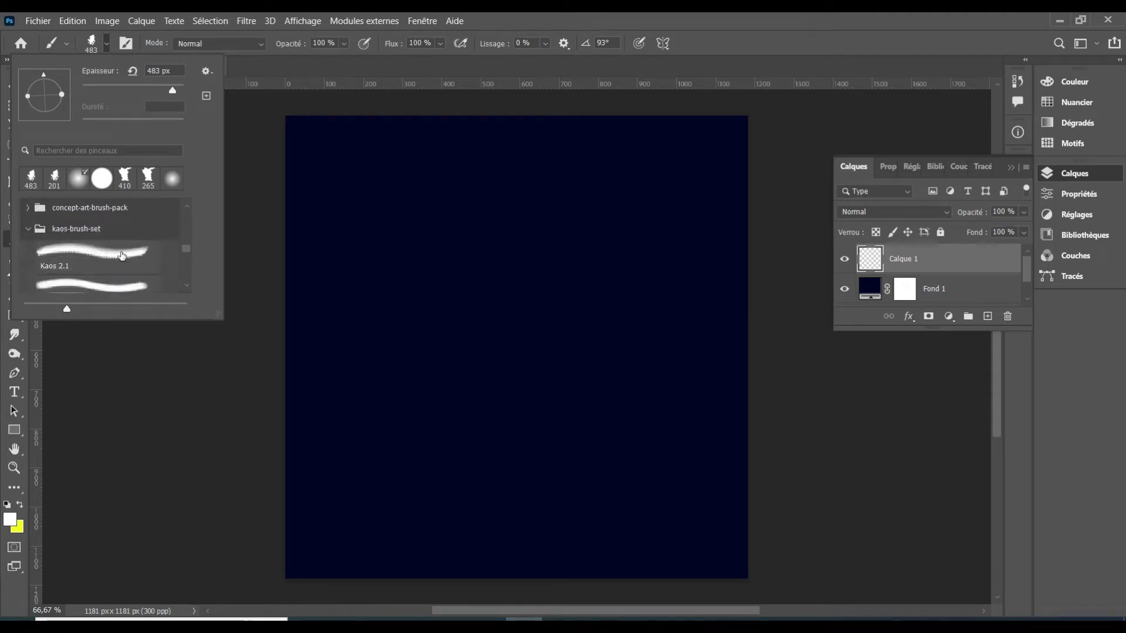
{"action": "scroll", "coordinate": [122, 259], "scroll_direction": "down", "scroll_amount": 1}
{"action": "left_click", "coordinate": [117, 263]}
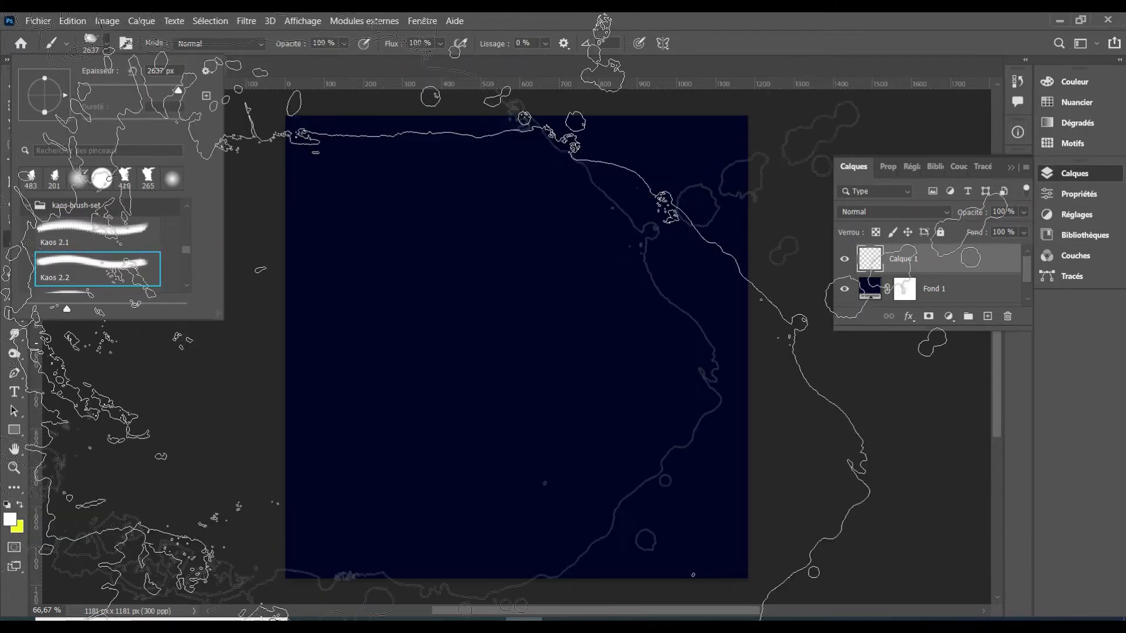
{"action": "left_click_drag", "start_coordinate": [179, 90], "coordinate": [166, 89]}
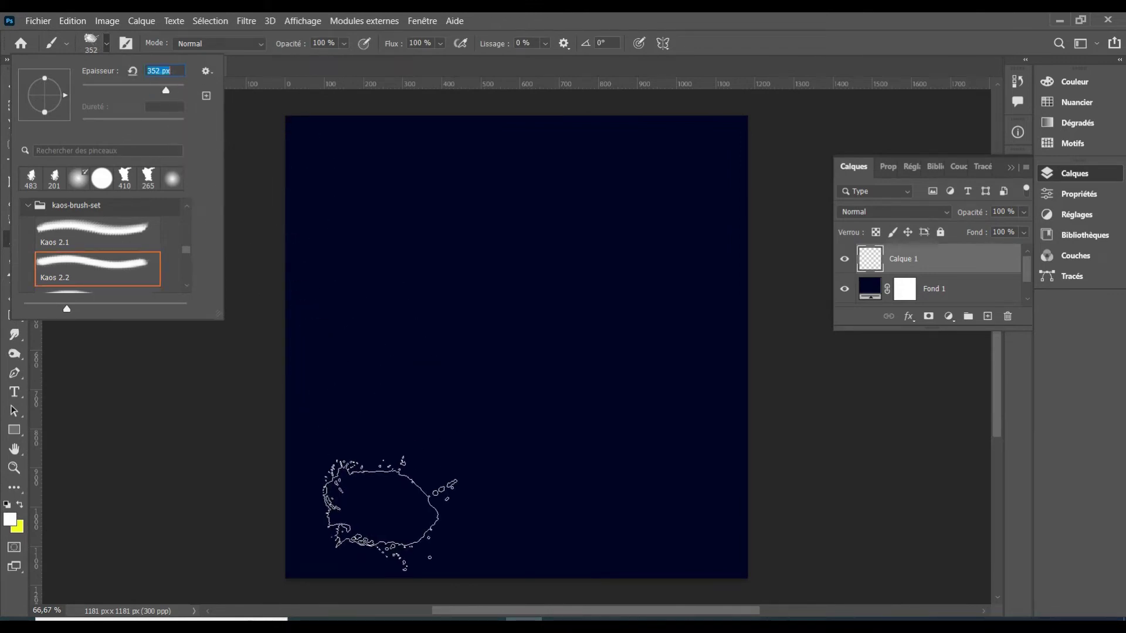
Stamp a white splash at the bottom-left of the canvas, then undo it.
{"action": "left_click", "coordinate": [333, 525]}
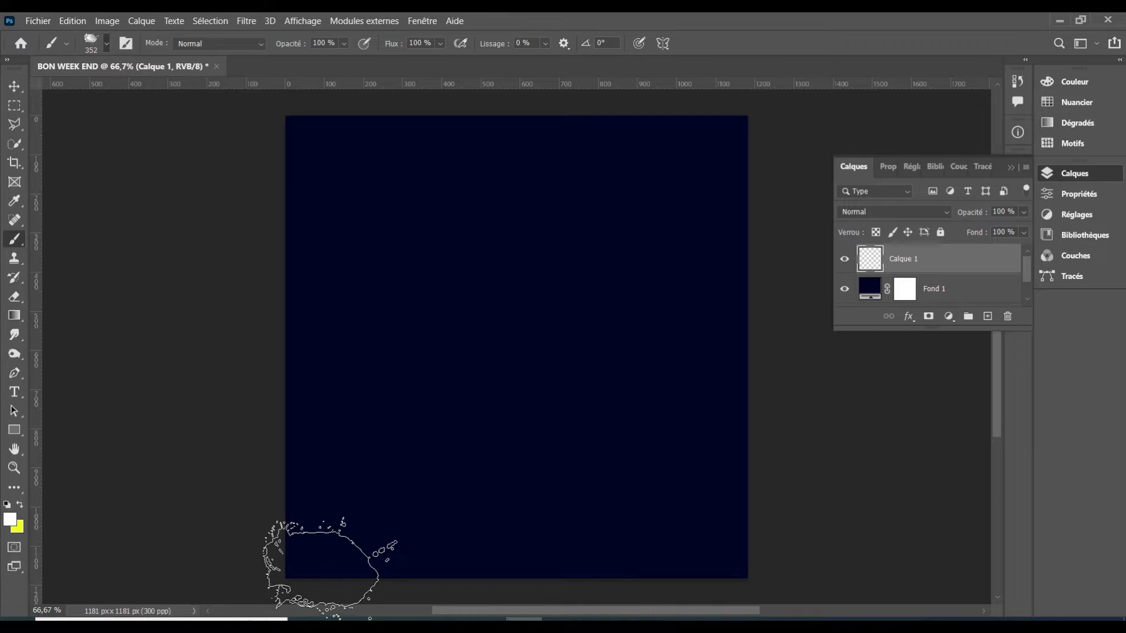
{"action": "left_click", "coordinate": [337, 566]}
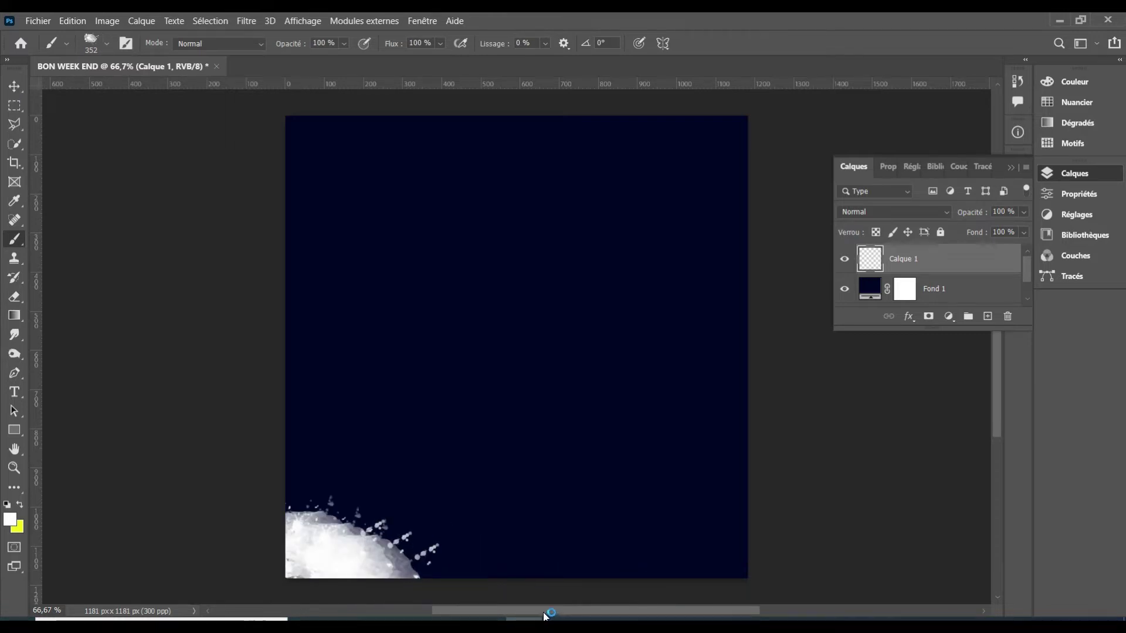
{"action": "key", "text": "ctrl+z"}
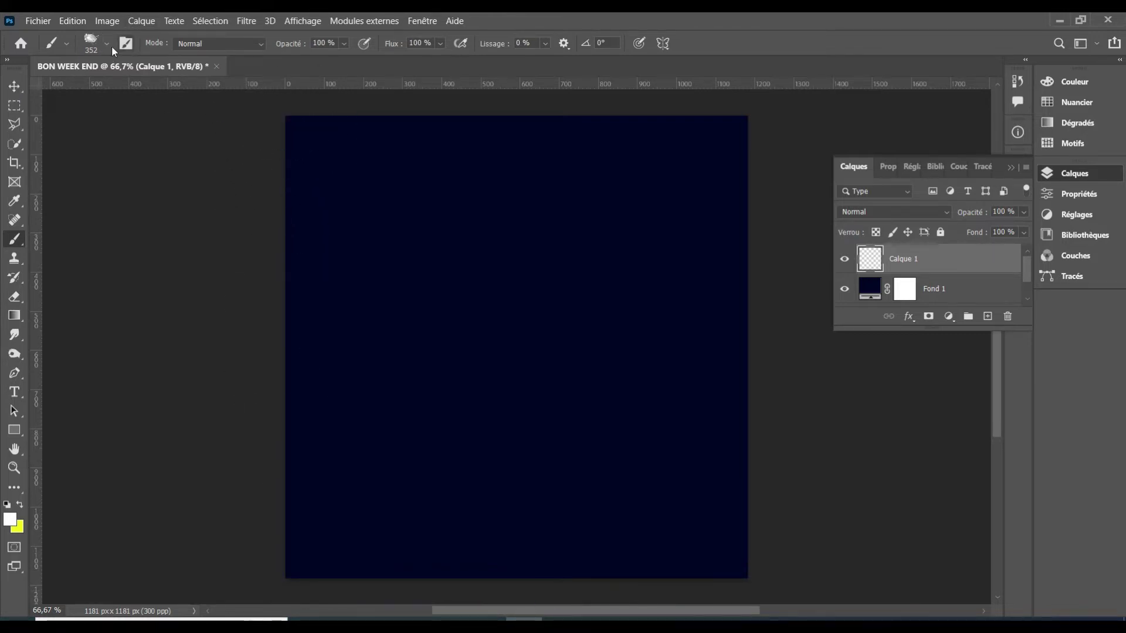
Stamp one large white Kaos 2.5 watercolour splash across the canvas on Calque 1.
{"action": "left_click", "coordinate": [107, 43]}
{"action": "scroll", "coordinate": [122, 268], "scroll_direction": "down", "scroll_amount": 2}
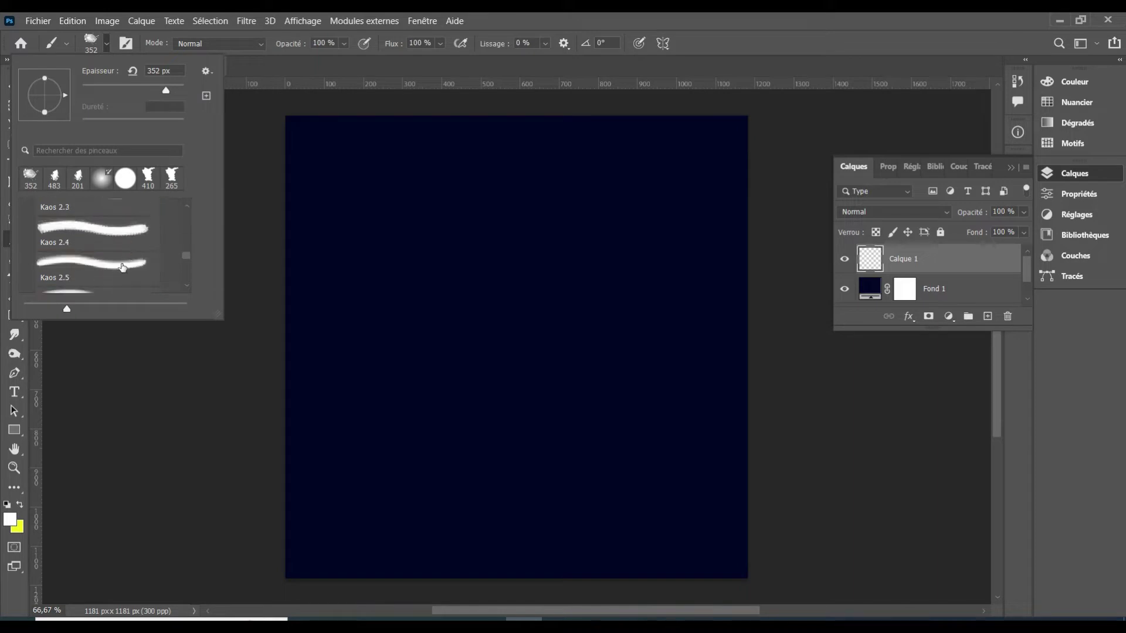
{"action": "left_click", "coordinate": [115, 272]}
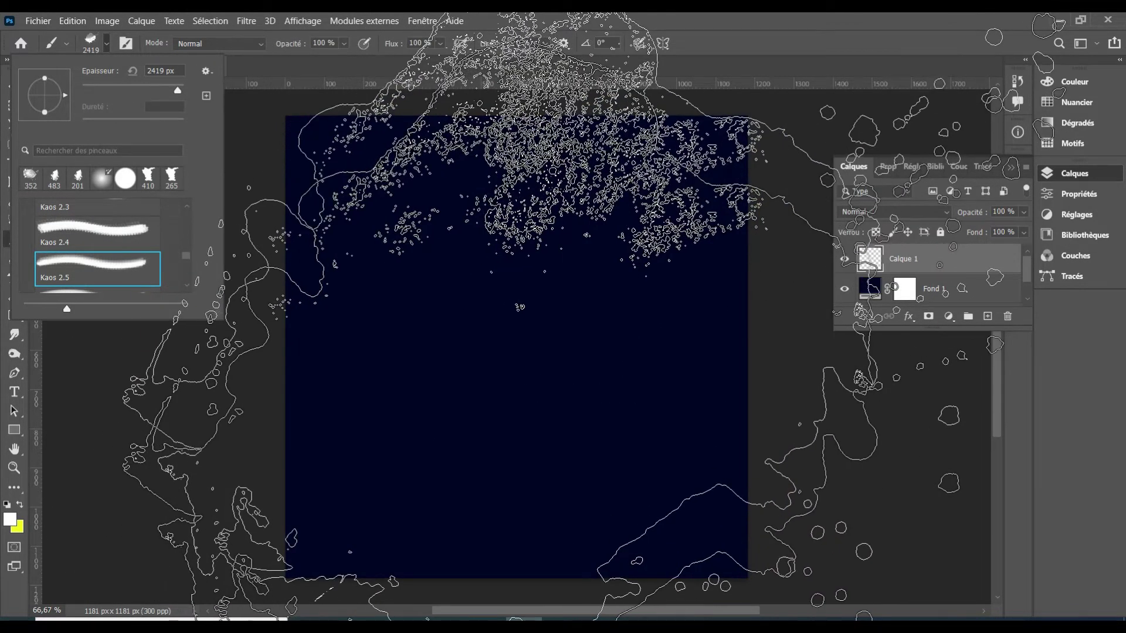
{"action": "left_click", "coordinate": [520, 307]}
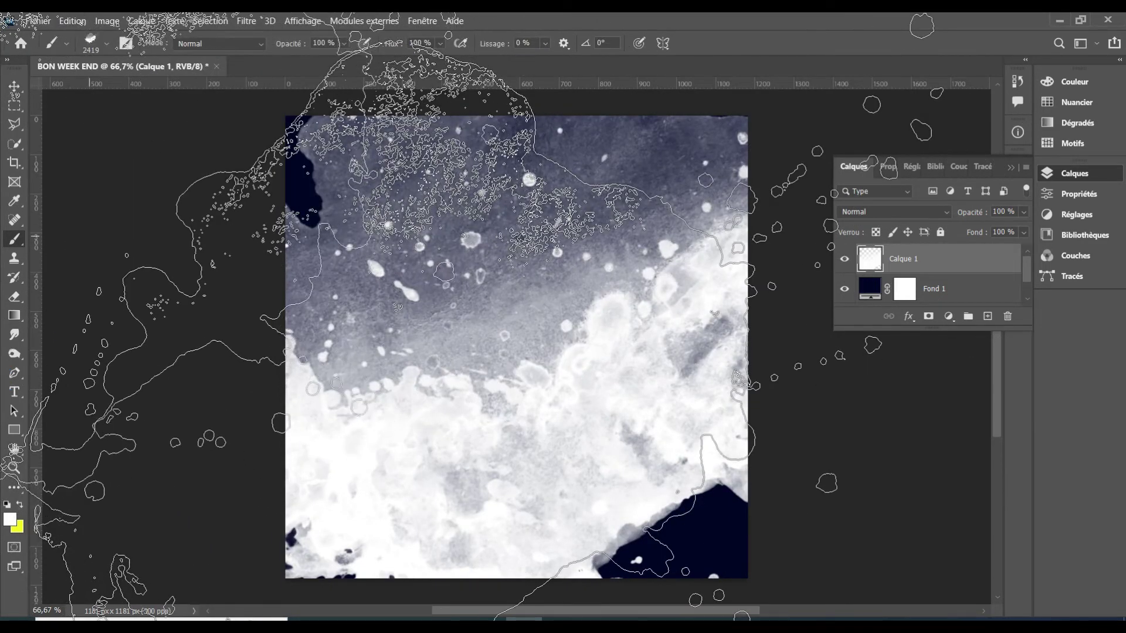
{"action": "left_click", "coordinate": [15, 89]}
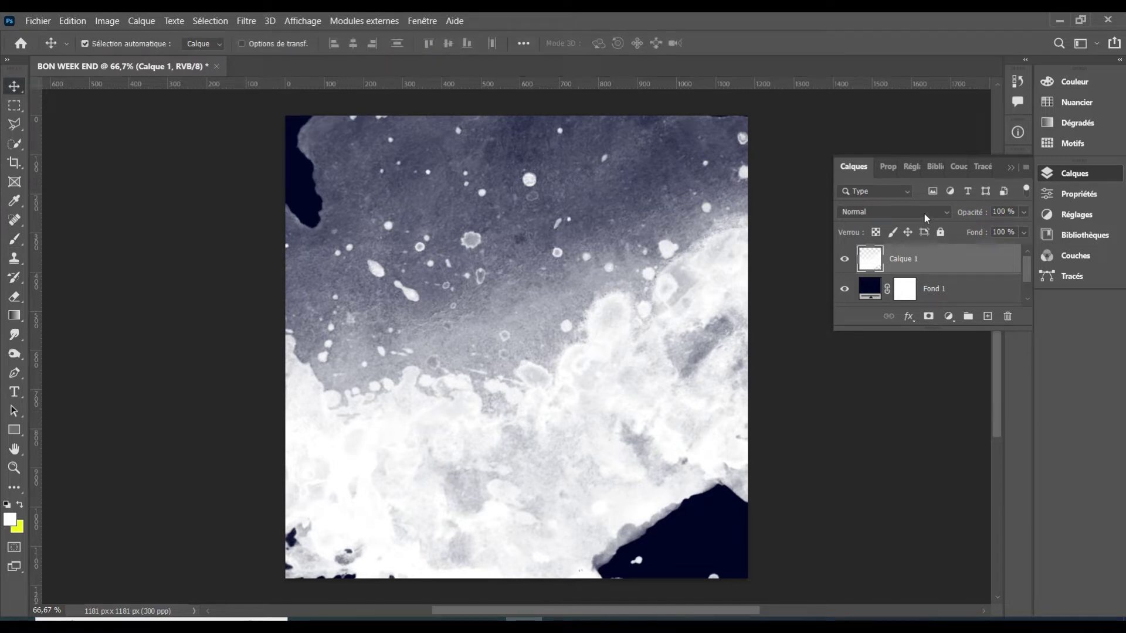
Keep Calque 1's blend mode on Normal and set its opacity to 50%.
{"action": "left_click", "coordinate": [940, 214]}
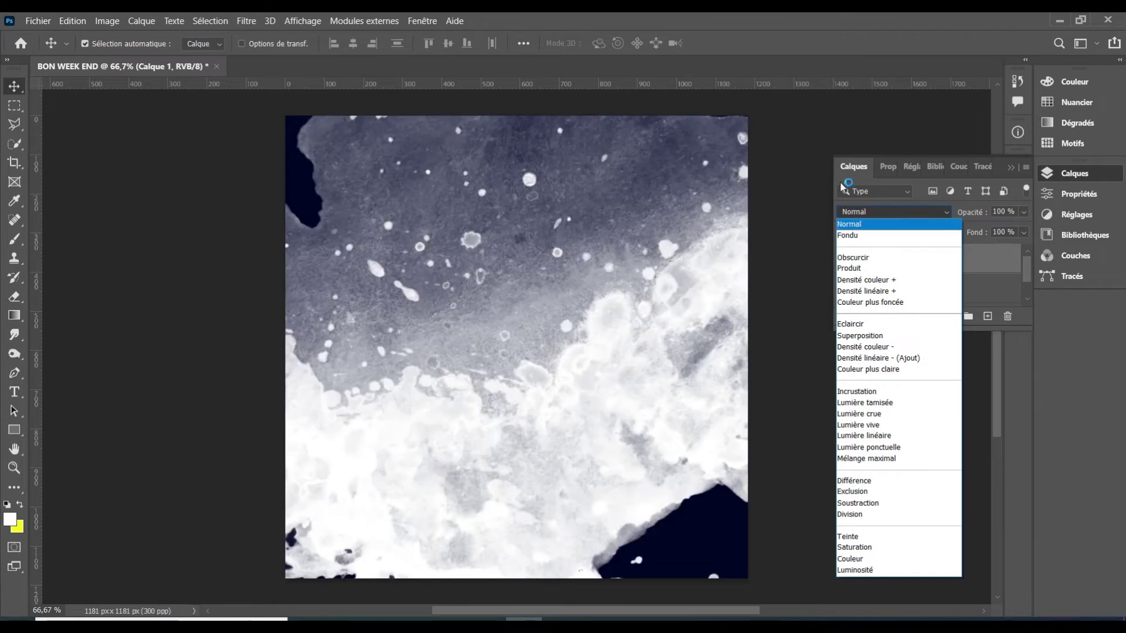
{"action": "left_click", "coordinate": [850, 112]}
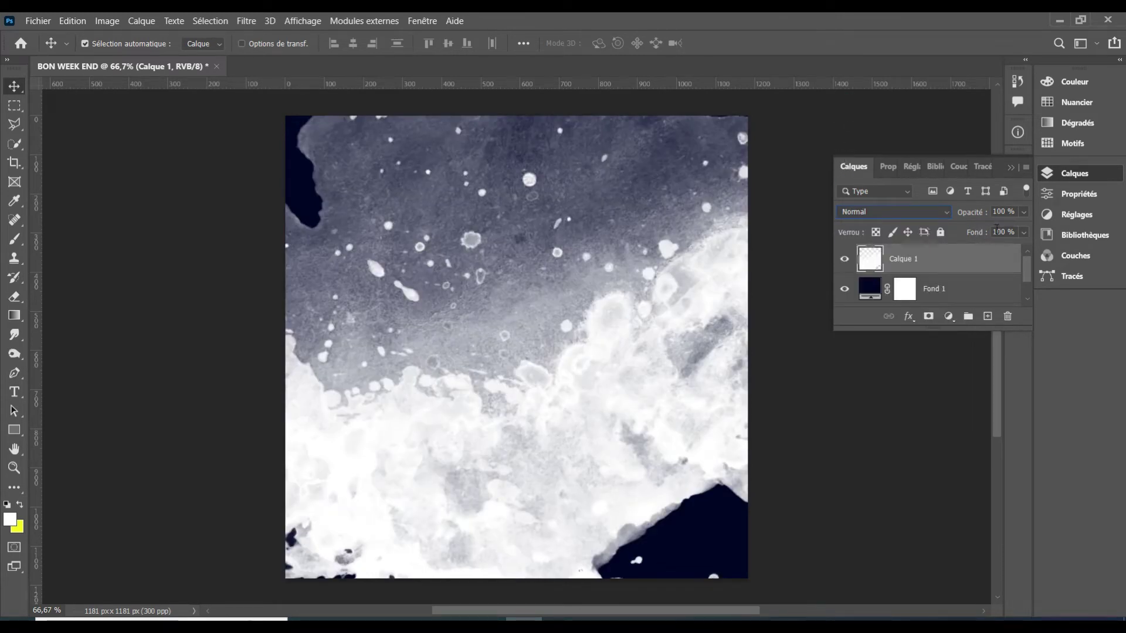
{"action": "key", "text": "Tab"}
{"action": "type", "text": "50"}
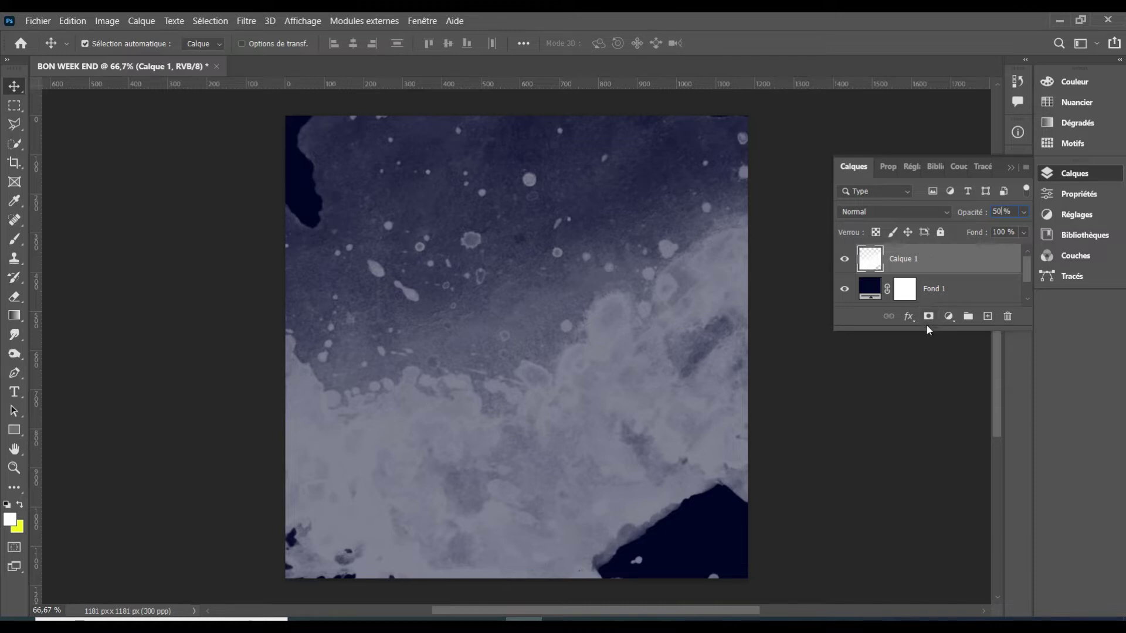
Mask Calque 1 with a gradient so the watercolour splash fades to navy at the bottom.
{"action": "left_click", "coordinate": [929, 317]}
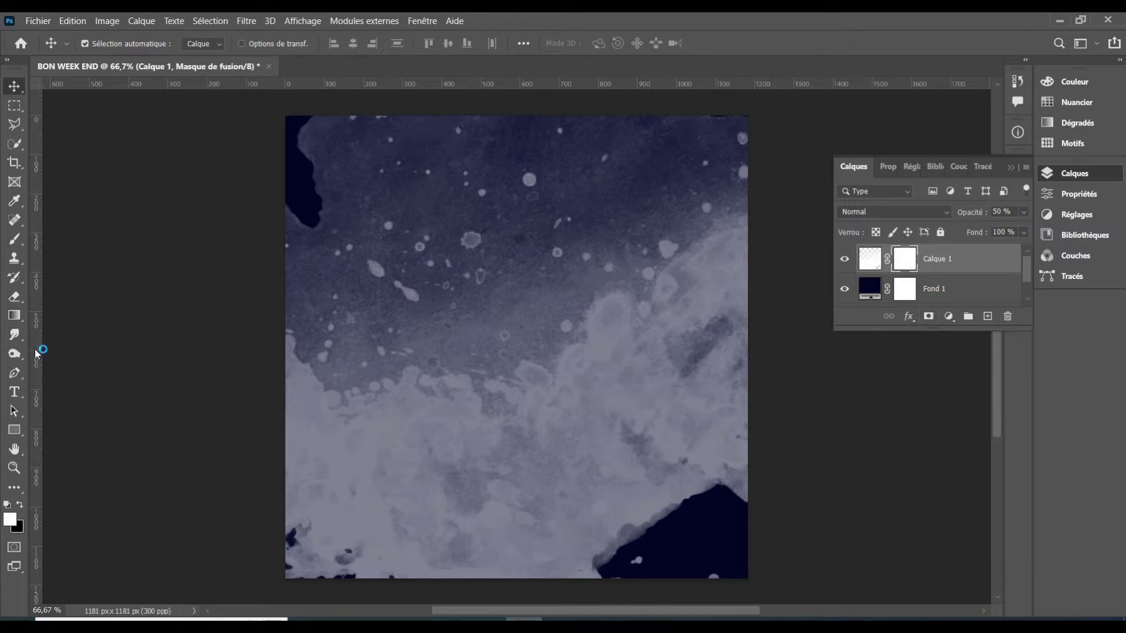
{"action": "left_click", "coordinate": [14, 315]}
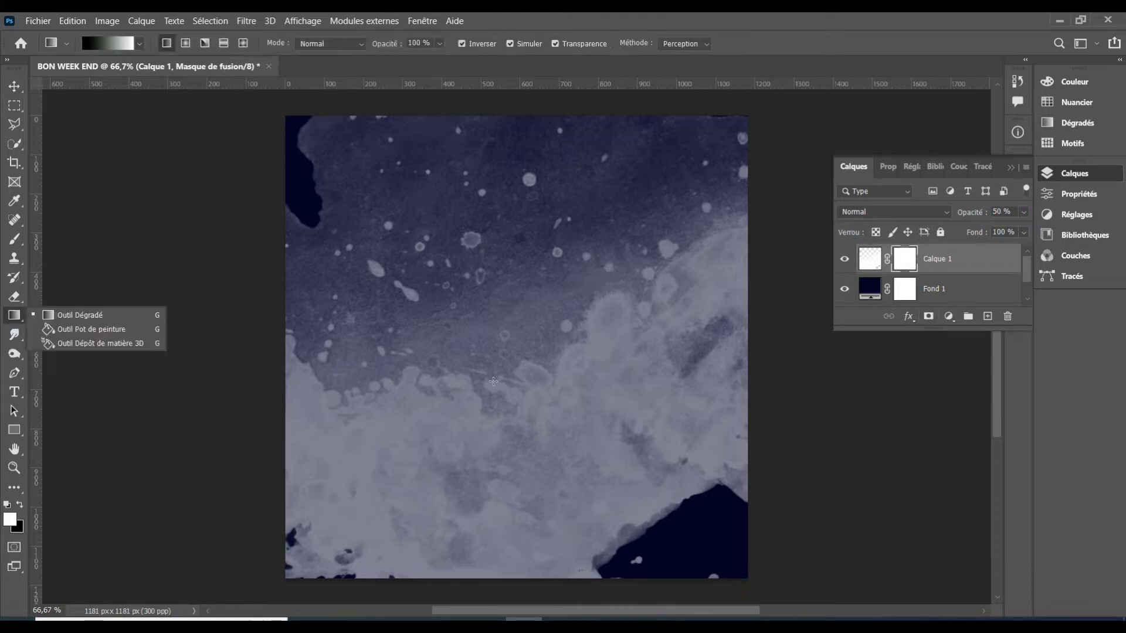
{"action": "left_click_drag", "start_coordinate": [493, 380], "coordinate": [492, 508]}
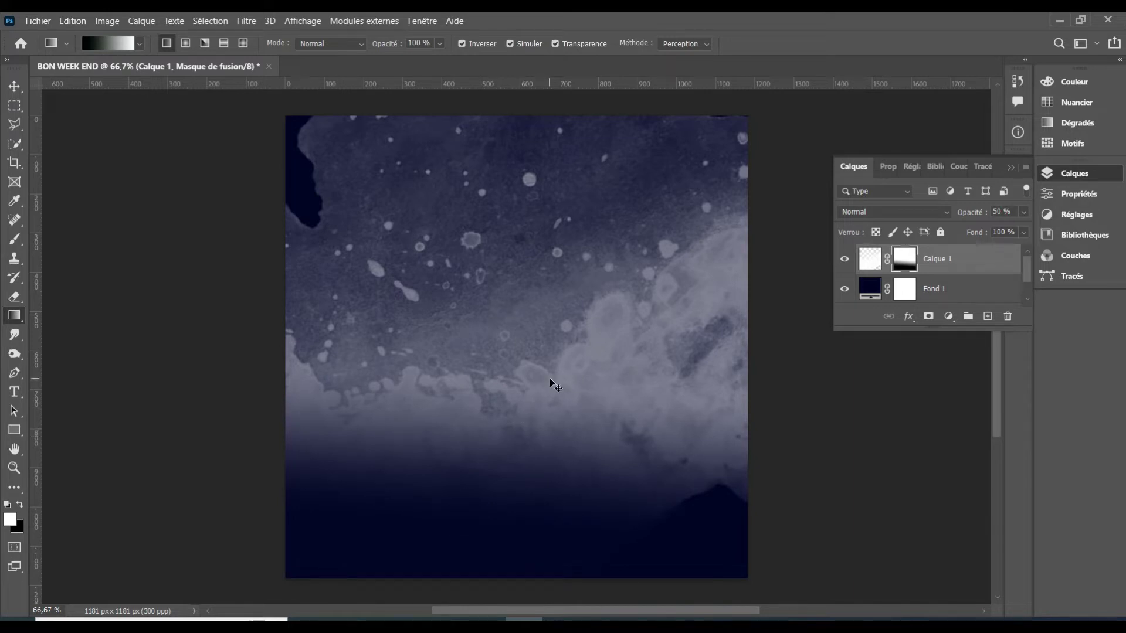
{"action": "key", "text": "ctrl+z"}
{"action": "left_click_drag", "start_coordinate": [482, 336], "coordinate": [532, 532]}
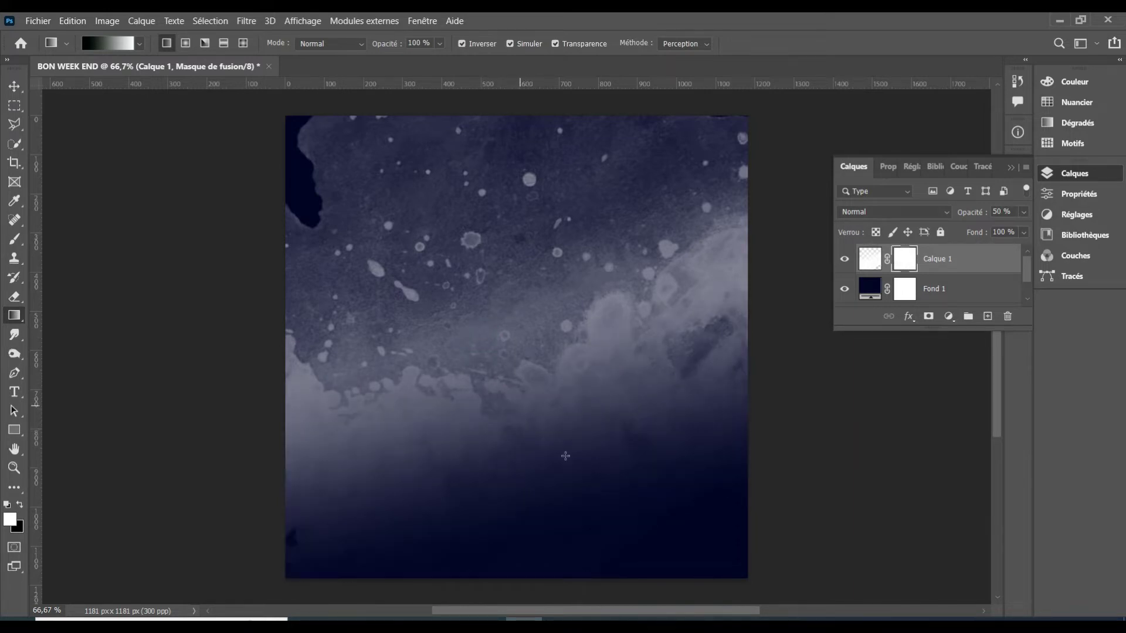
{"action": "left_click", "coordinate": [15, 86]}
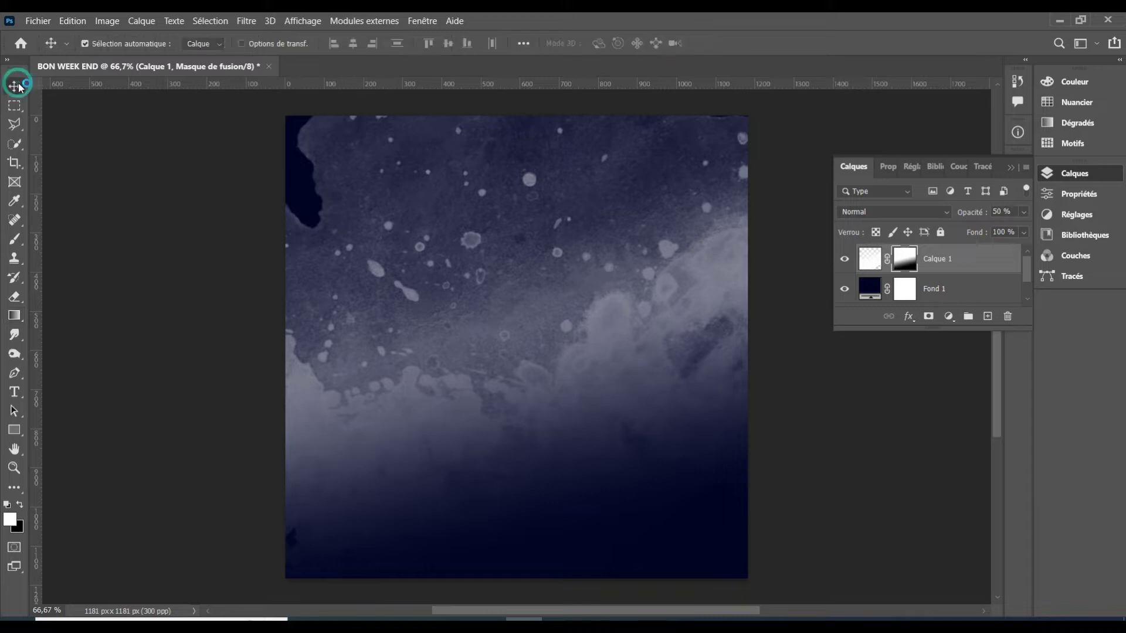
{"action": "left_click_drag", "start_coordinate": [484, 200], "coordinate": [483, 189]}
{"action": "key", "text": "ctrl+z"}
Place the smiling woman's photo from the 22 JUIN folder as an embedded layer.
{"action": "left_click", "coordinate": [38, 21]}
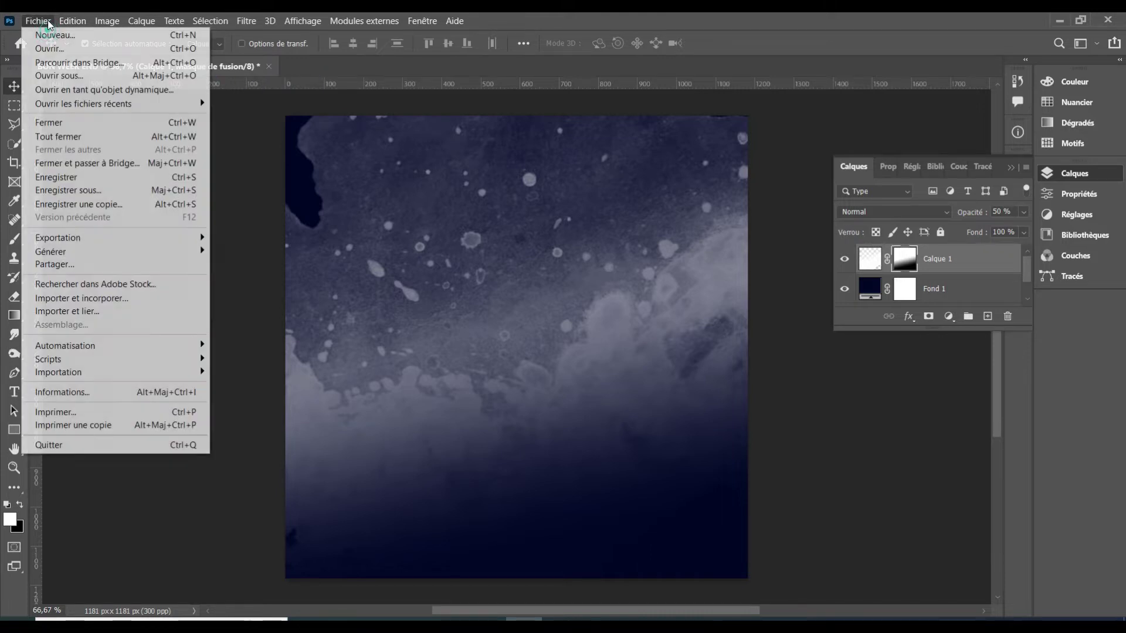
{"action": "left_click", "coordinate": [99, 312]}
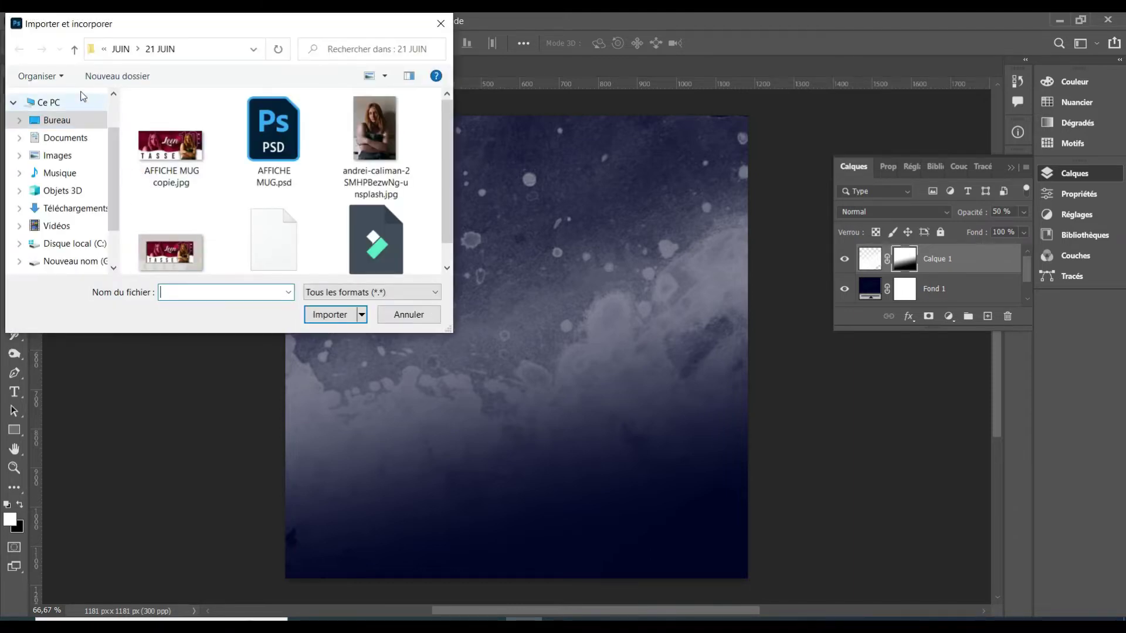
{"action": "left_click", "coordinate": [75, 50]}
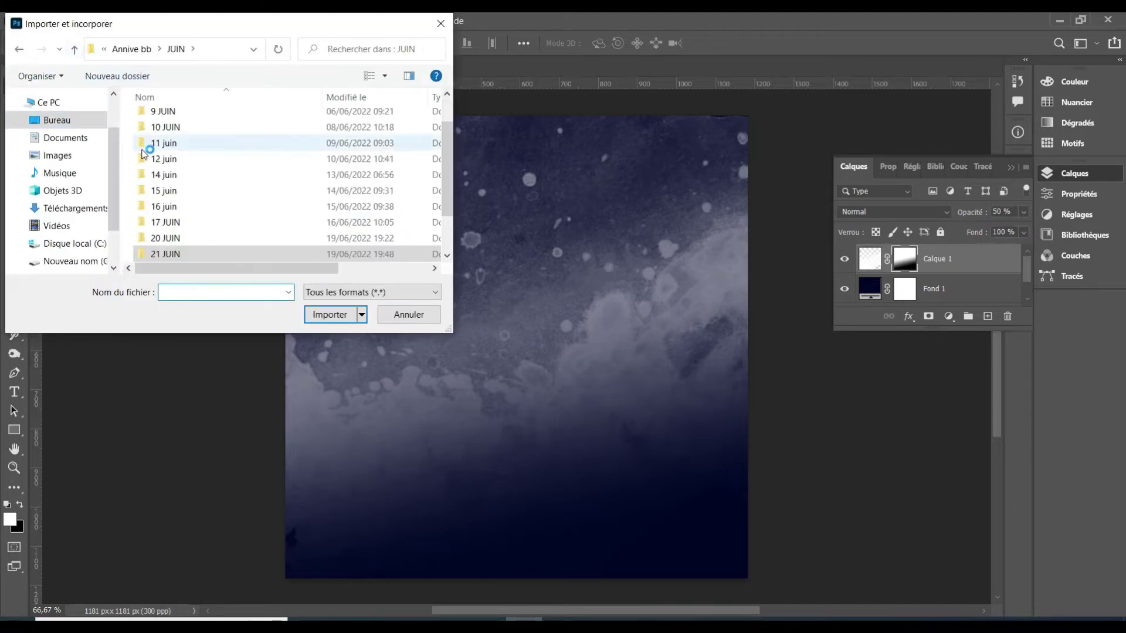
{"action": "scroll", "coordinate": [163, 223], "scroll_direction": "down", "scroll_amount": 1}
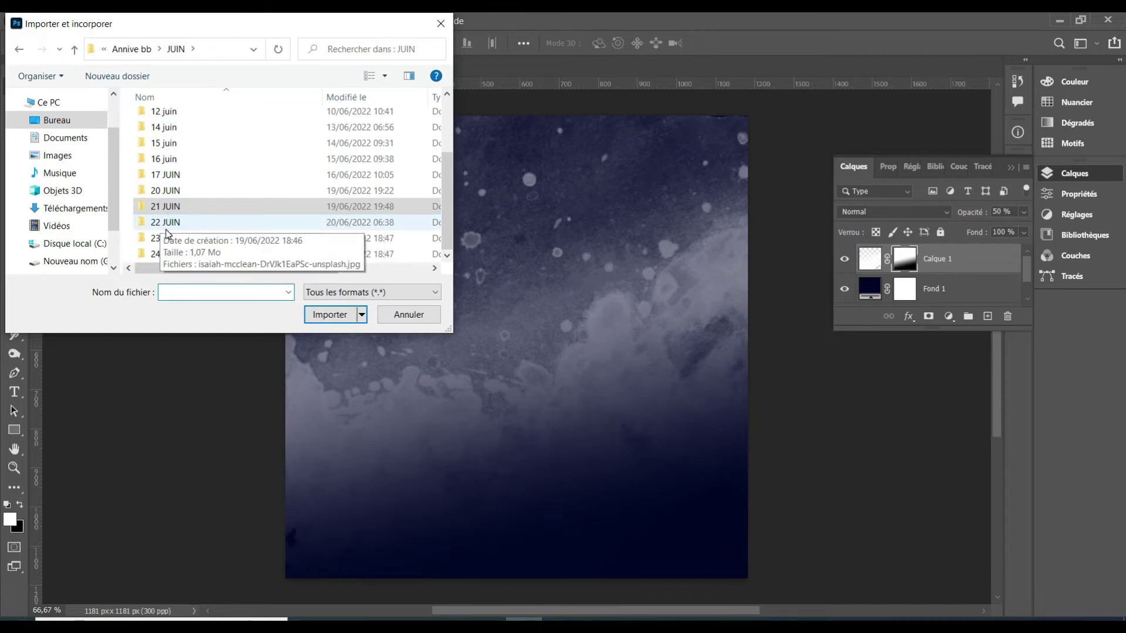
{"action": "left_click", "coordinate": [165, 226]}
{"action": "double_click", "coordinate": [167, 226]}
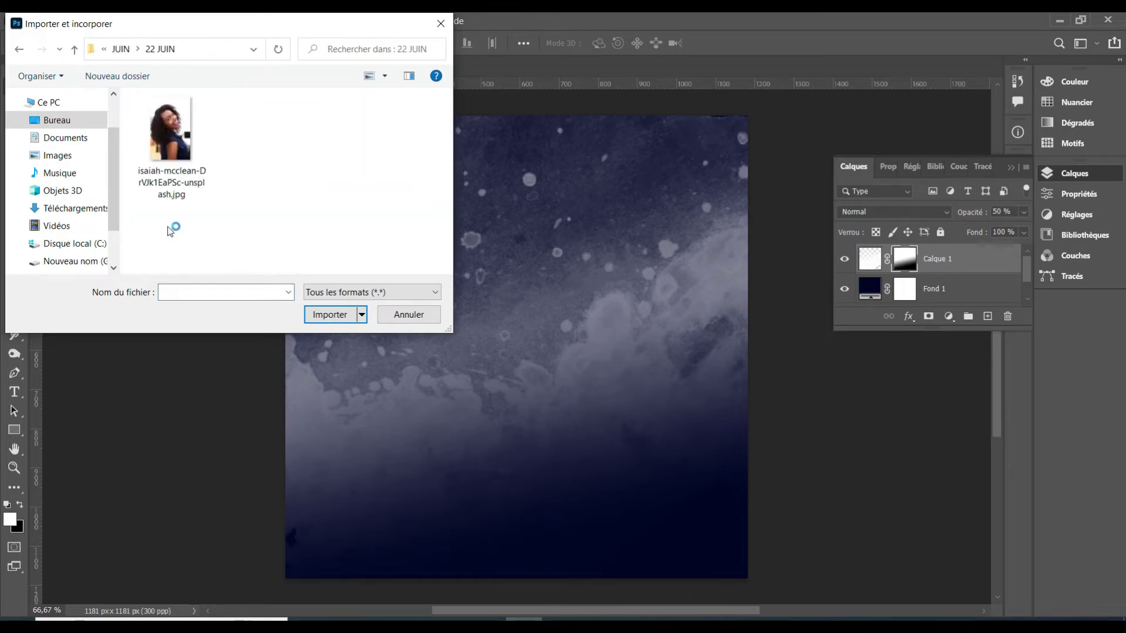
{"action": "left_click", "coordinate": [205, 194]}
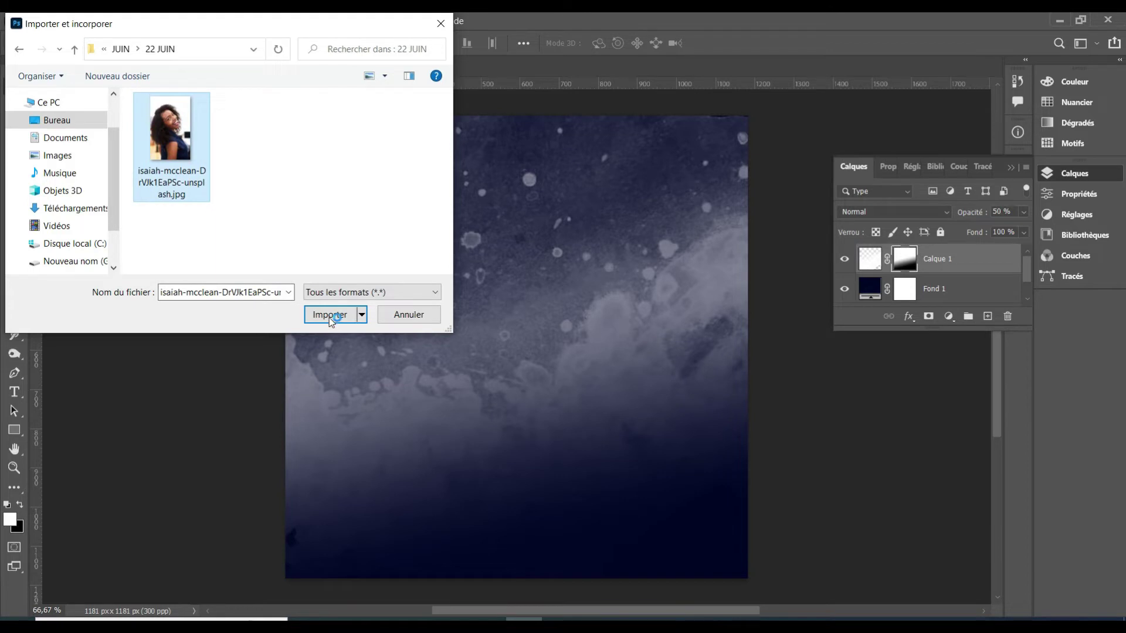
{"action": "left_click", "coordinate": [337, 313]}
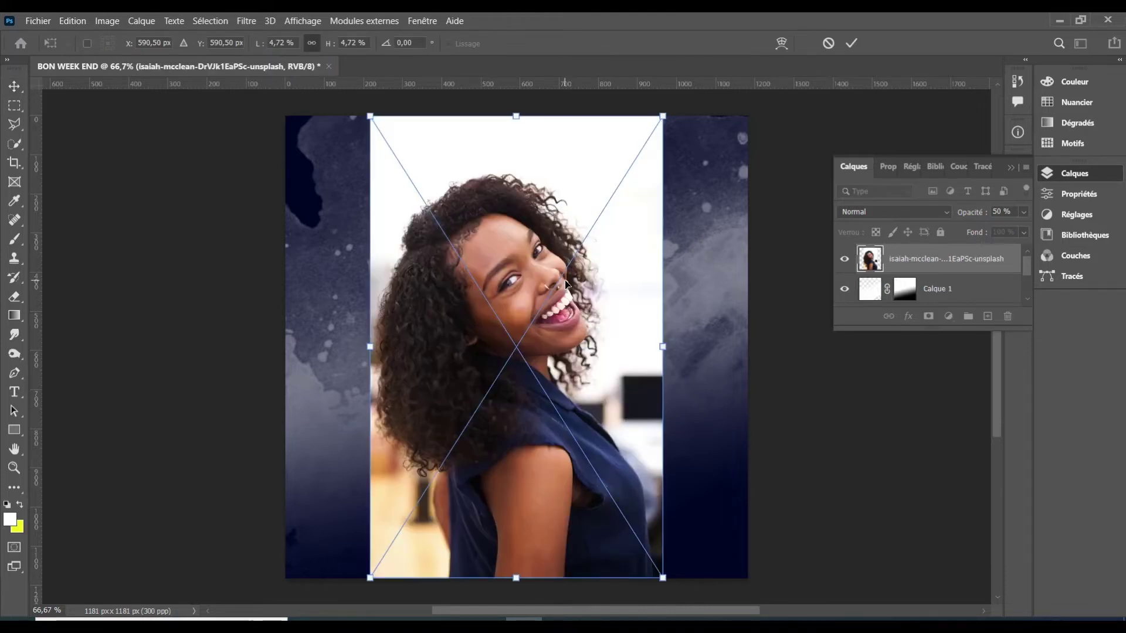
{"action": "key", "text": "Return"}
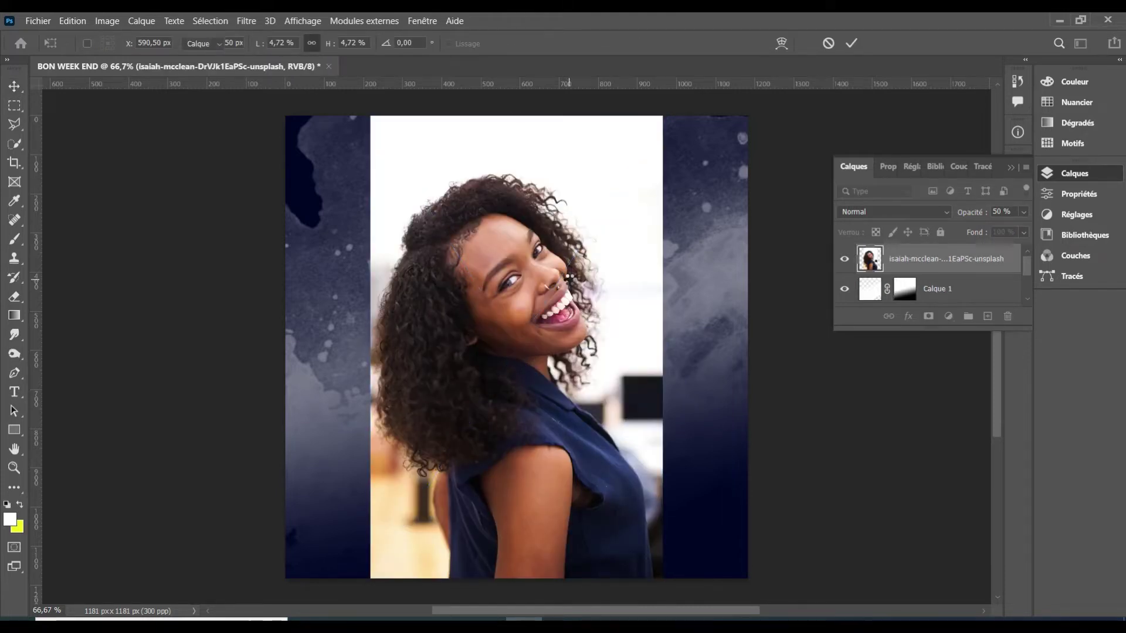
Select the woman with Select Subject, copy her to a new layer, and delete the original photo.
{"action": "left_click", "coordinate": [212, 21]}
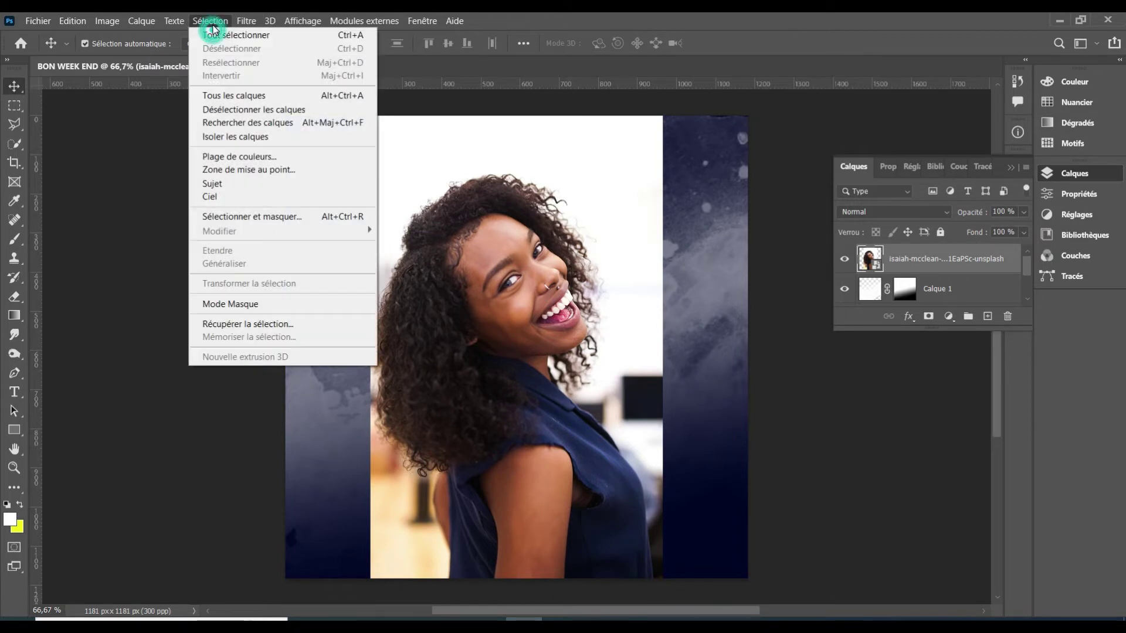
{"action": "left_click", "coordinate": [233, 184]}
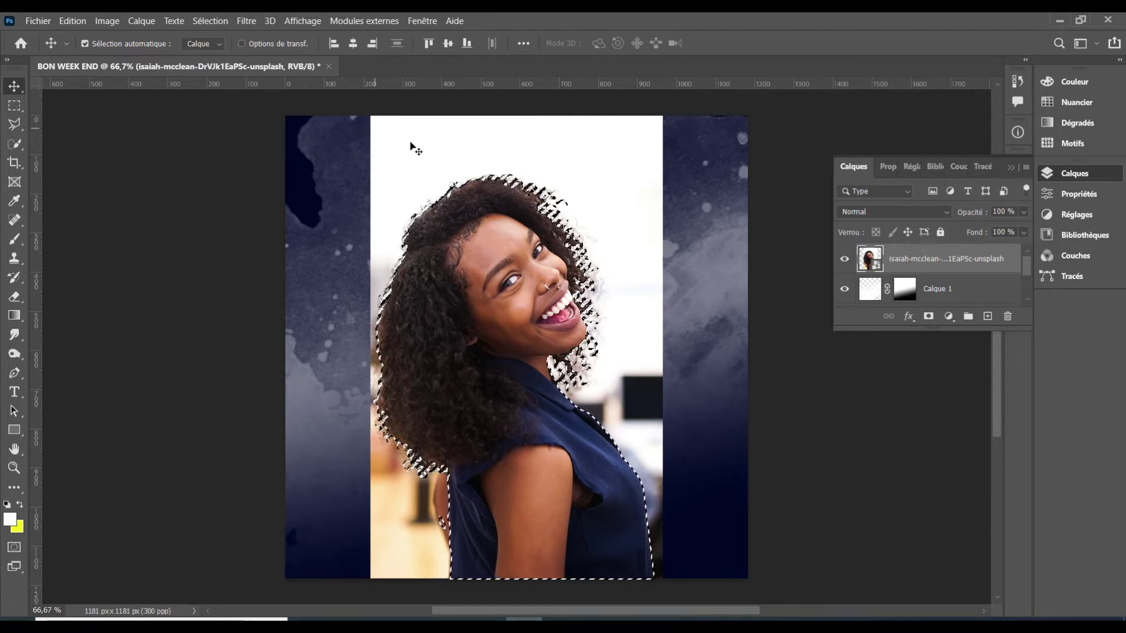
{"action": "key", "text": "ctrl+shift+alt+n"}
{"action": "key", "text": "ctrl+d"}
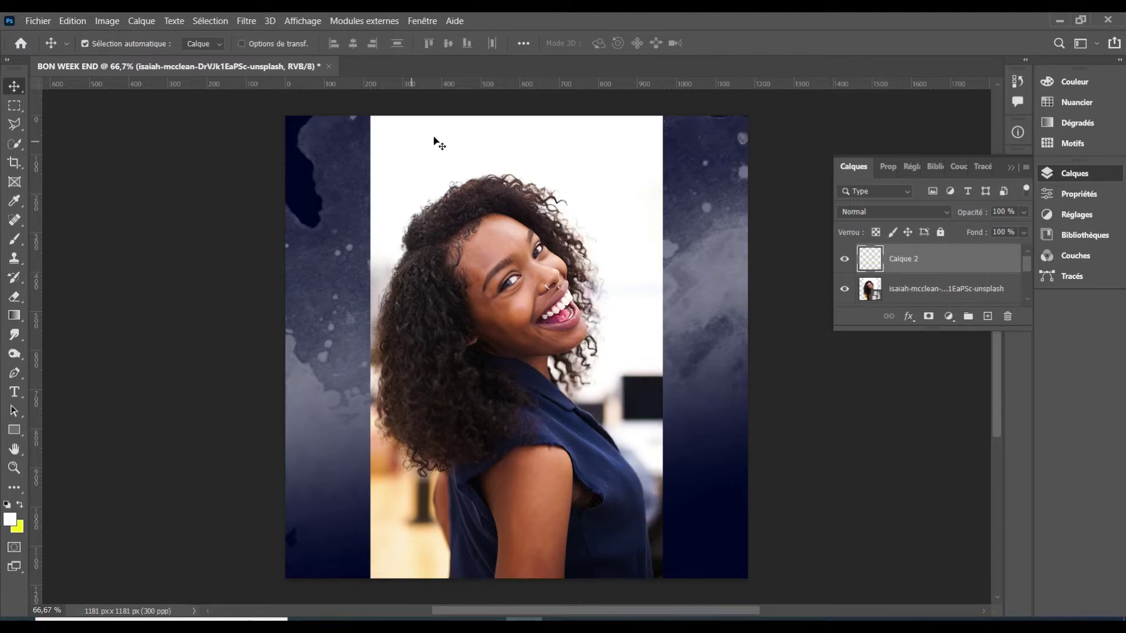
{"action": "left_click", "coordinate": [540, 163]}
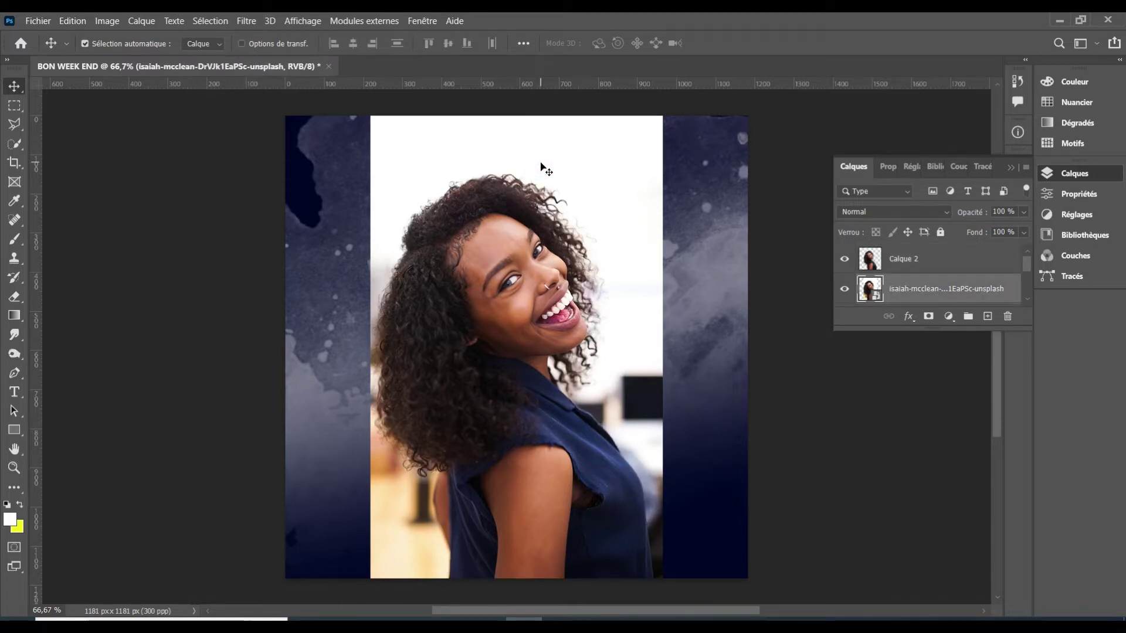
{"action": "key", "text": "Delete"}
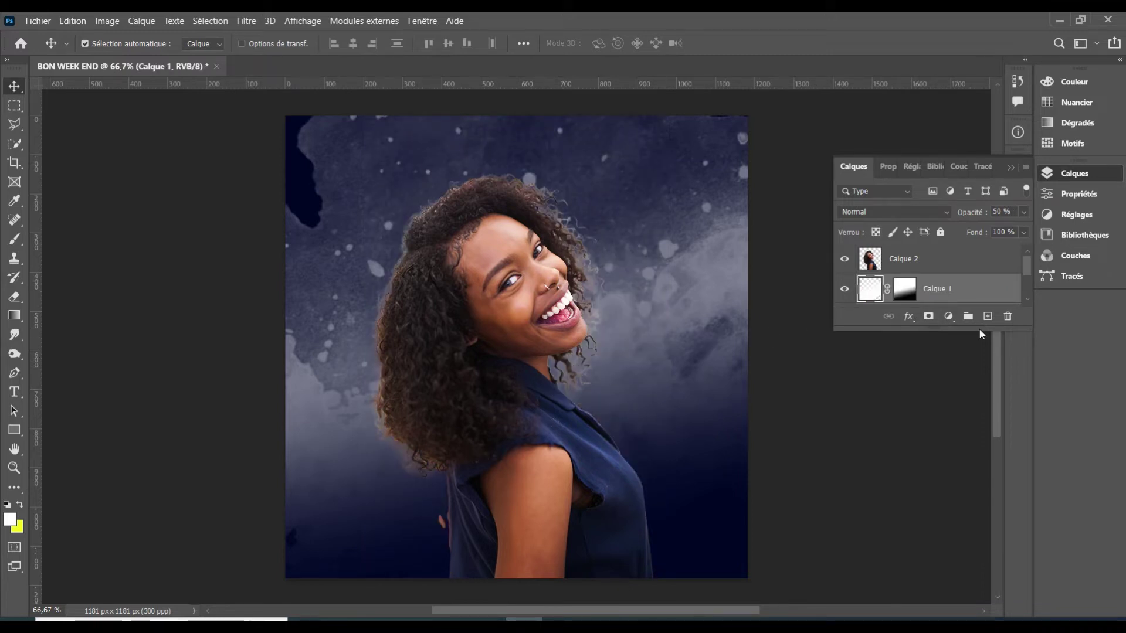
Add a gradient mask to Calque 2 that fades the woman's lower body into the navy.
{"action": "left_click", "coordinate": [962, 261]}
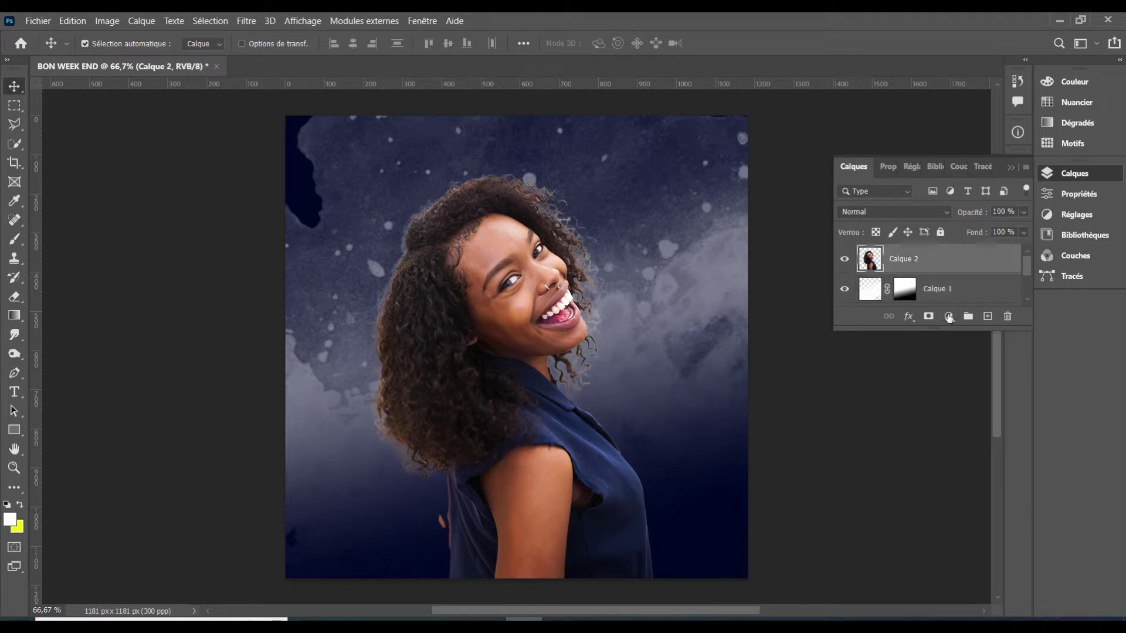
{"action": "left_click", "coordinate": [930, 317]}
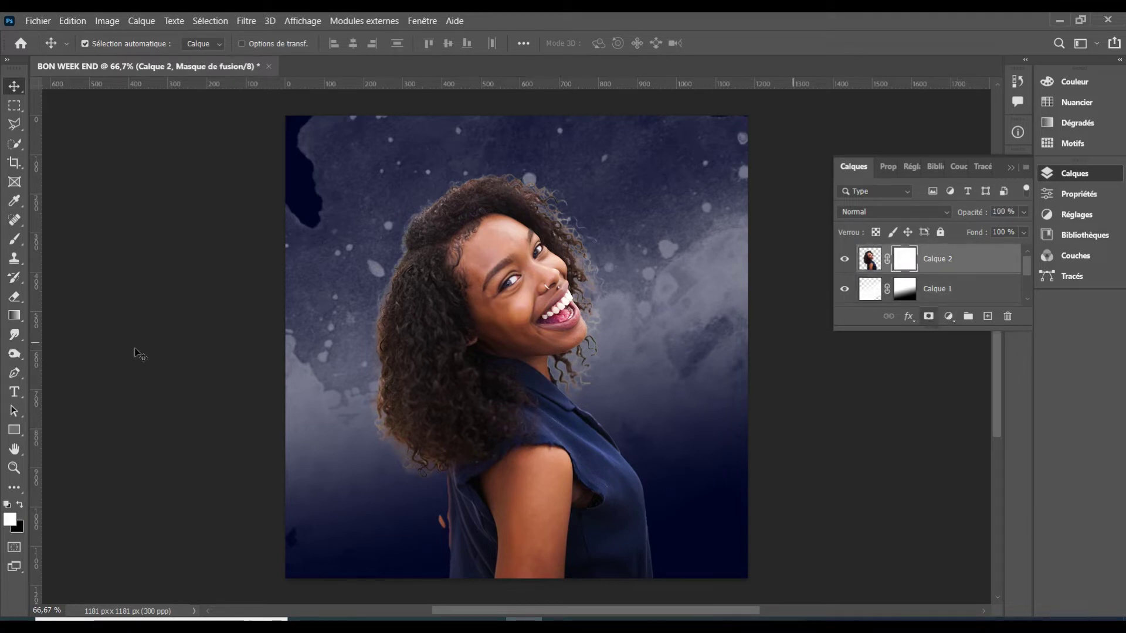
{"action": "left_click", "coordinate": [14, 316]}
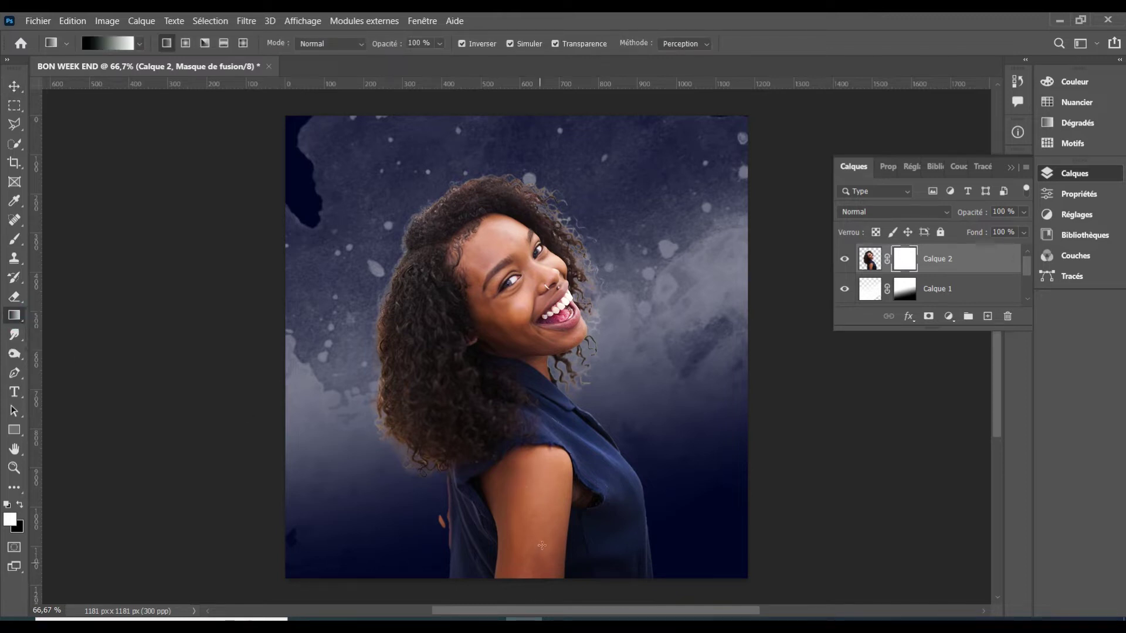
{"action": "left_click_drag", "start_coordinate": [534, 595], "coordinate": [544, 516]}
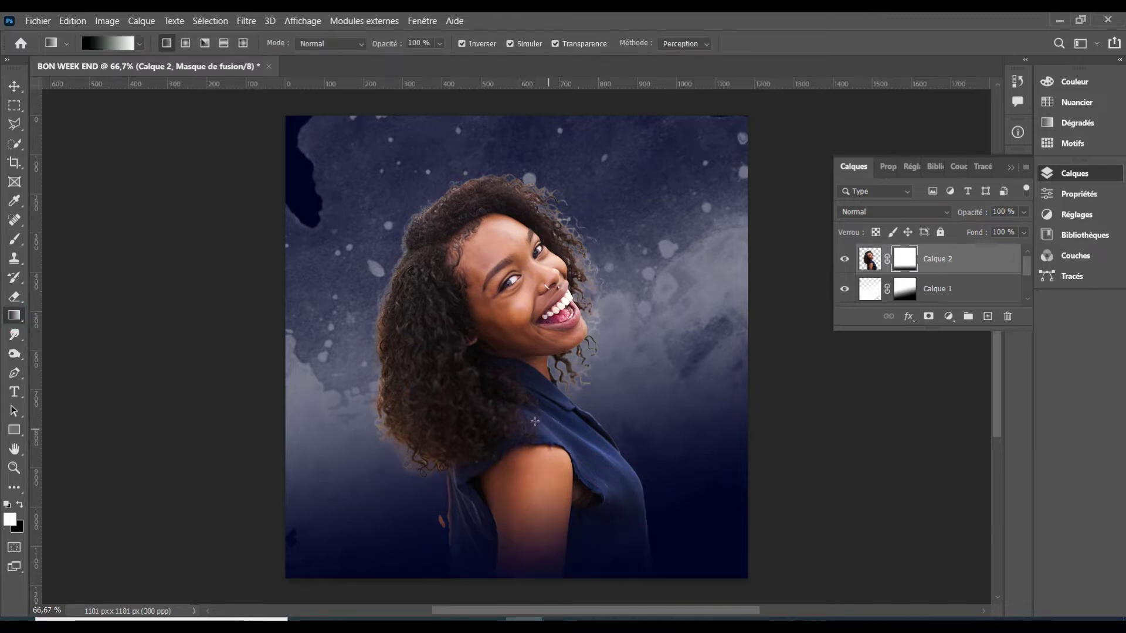
{"action": "left_click", "coordinate": [15, 88]}
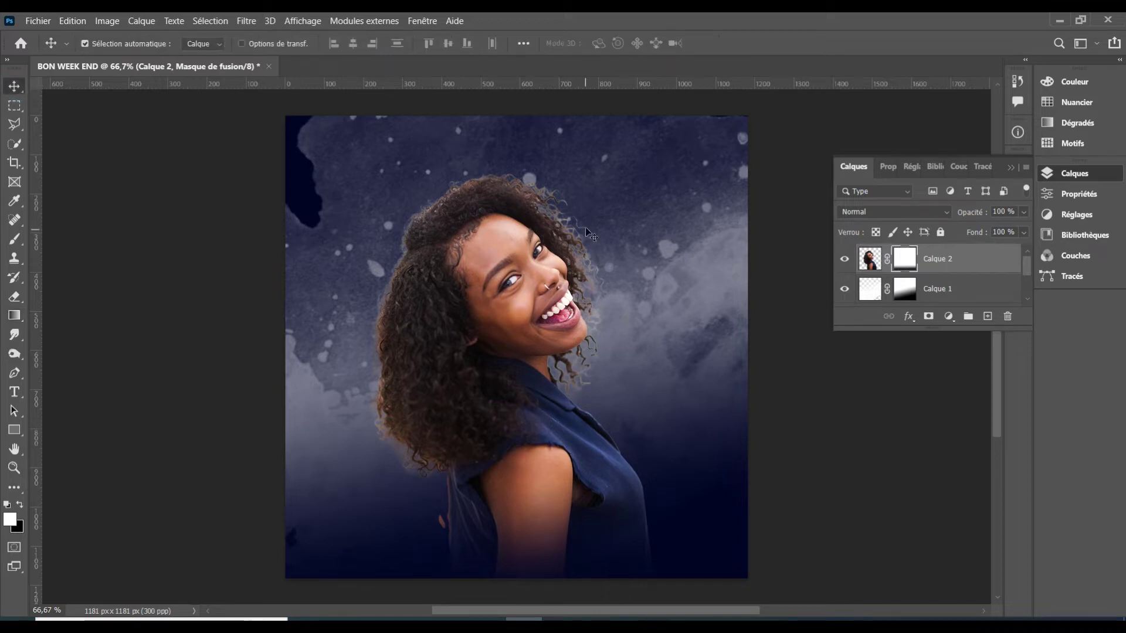
Scale the woman down to about 86% and move her slightly higher.
{"action": "scroll", "coordinate": [585, 229], "scroll_direction": "down", "scroll_amount": 1}
{"action": "key", "text": "ctrl"}
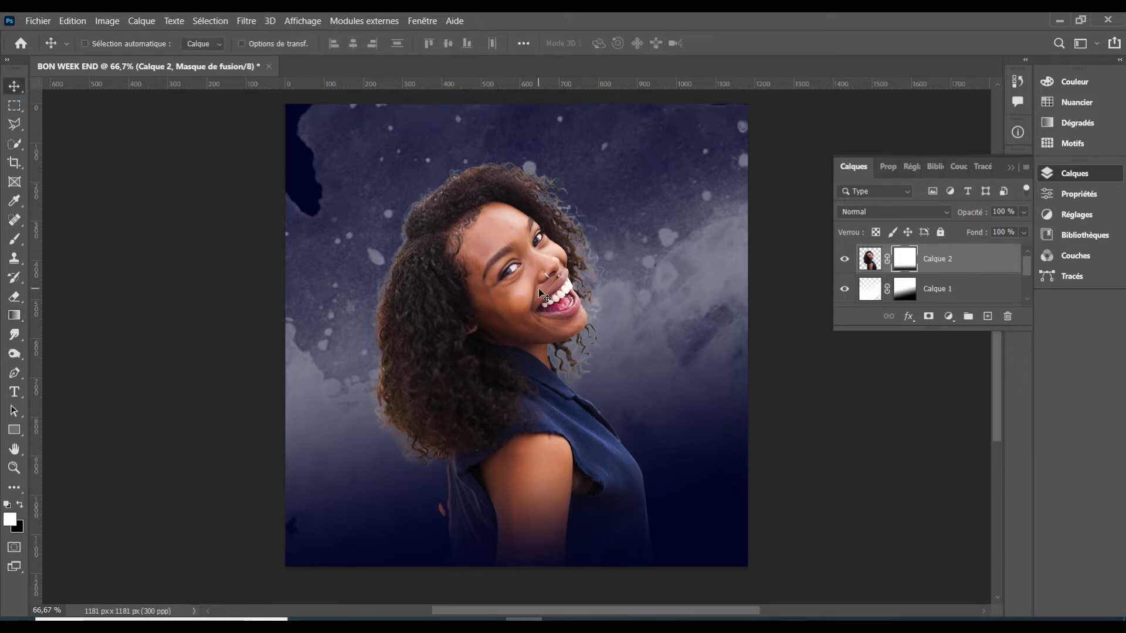
{"action": "key", "text": "ctrl+t"}
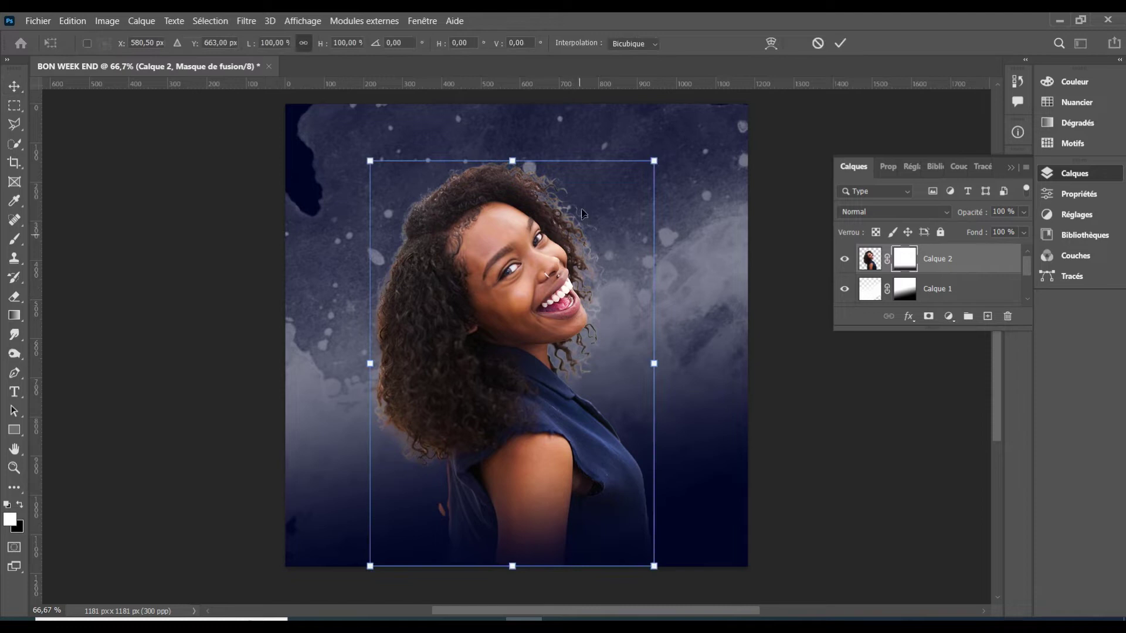
{"action": "left_click", "coordinate": [654, 161]}
{"action": "left_click_drag", "start_coordinate": [620, 226], "coordinate": [620, 226]}
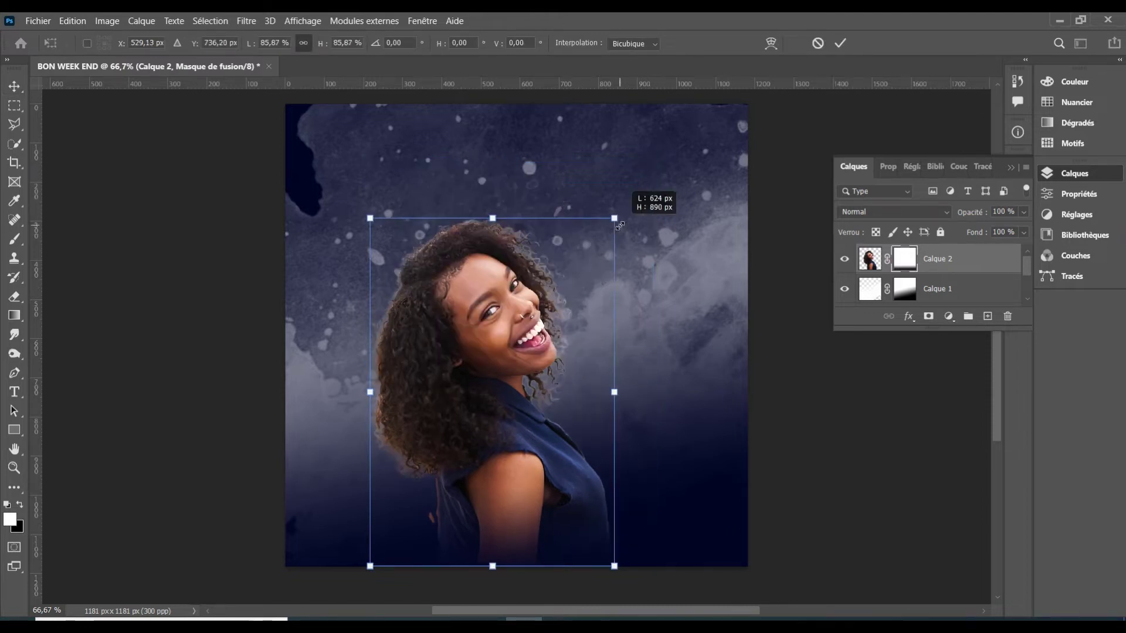
{"action": "left_click_drag", "start_coordinate": [545, 244], "coordinate": [526, 239]}
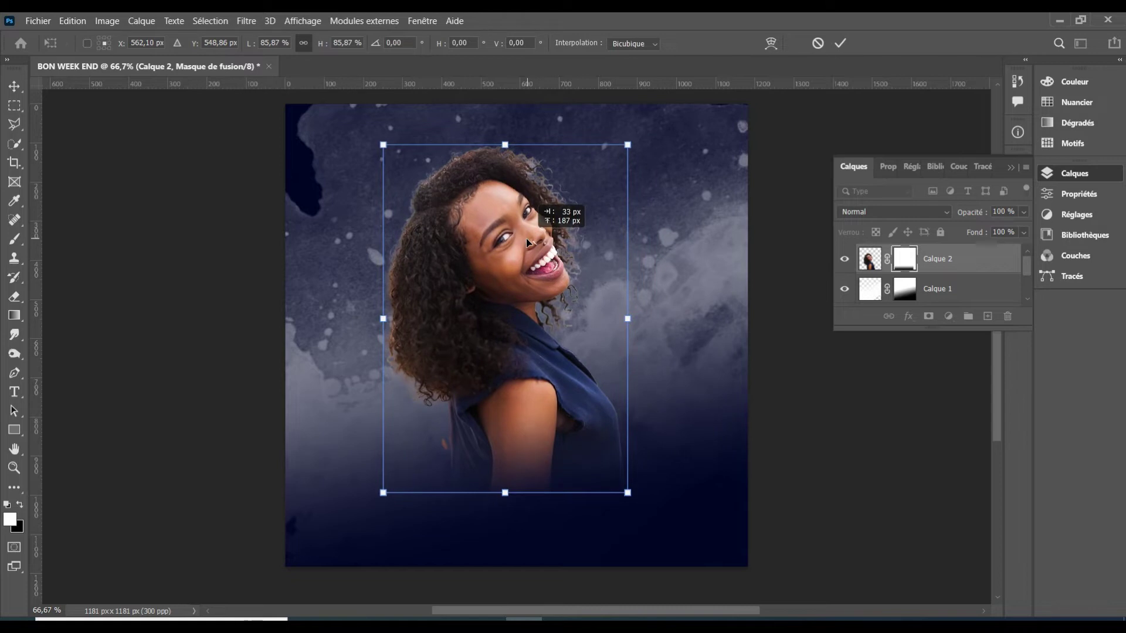
{"action": "key", "text": "Return"}
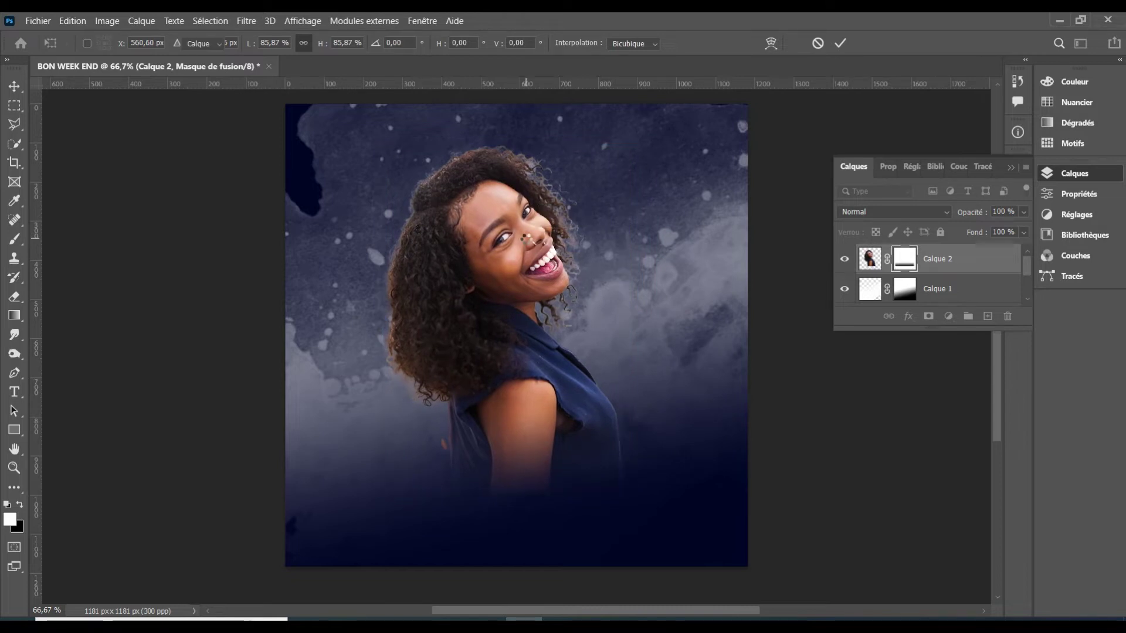
{"action": "scroll", "coordinate": [569, 252], "scroll_direction": "down", "scroll_amount": 1}
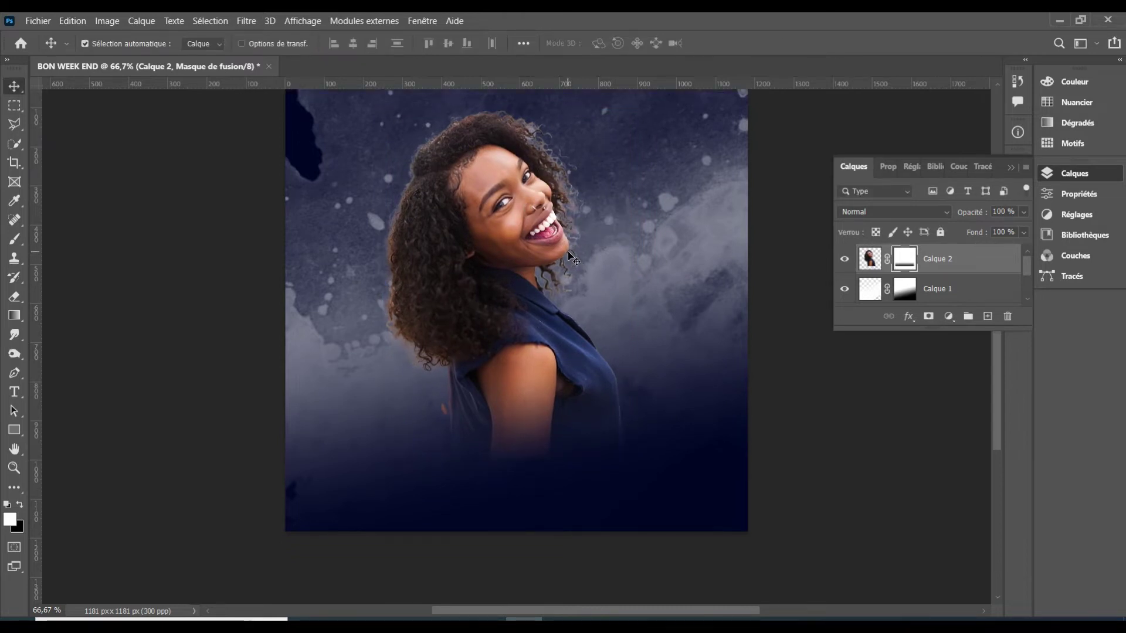
{"action": "scroll", "coordinate": [568, 251], "scroll_direction": "up", "scroll_amount": 2}
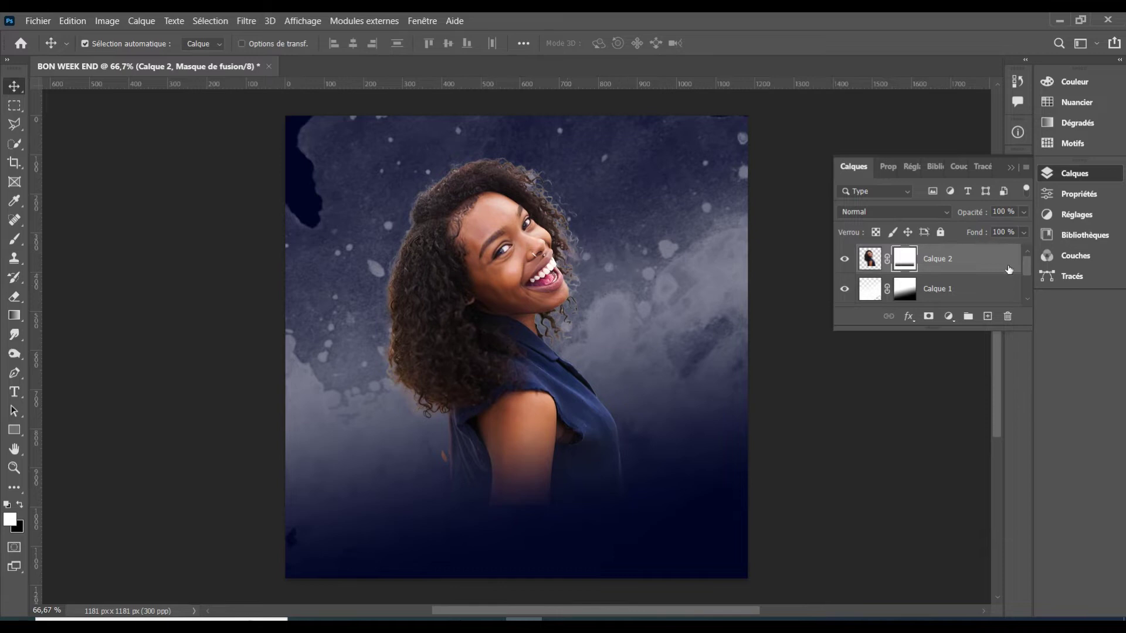
Above Calque 1, type 'Bon' in a new text box on the poster's left and select it.
{"action": "left_click", "coordinate": [935, 290]}
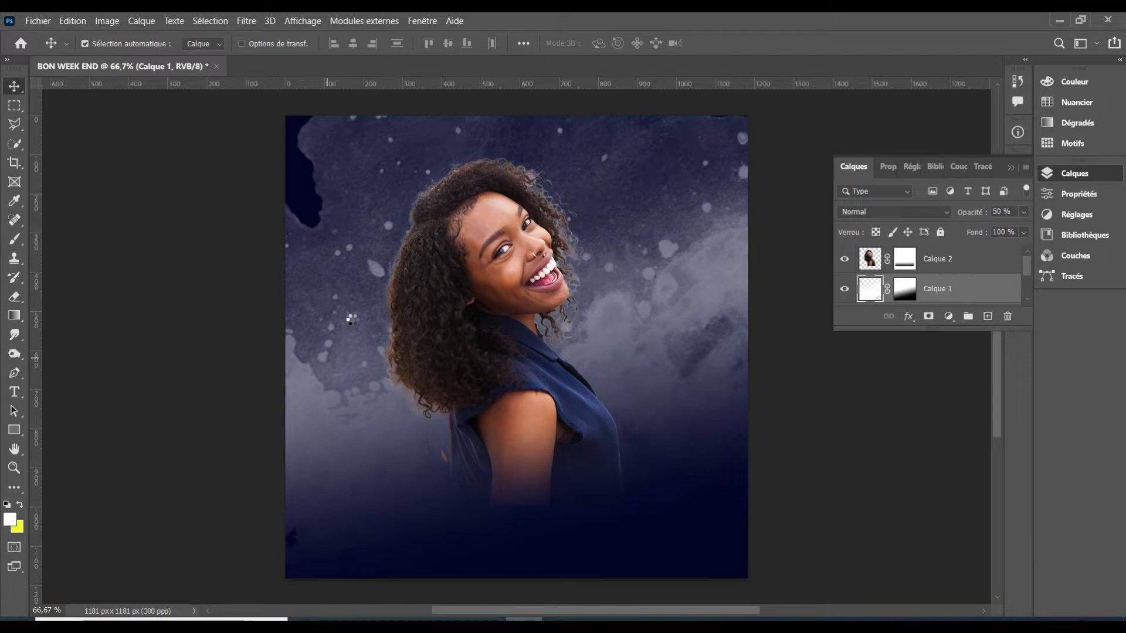
{"action": "key", "text": "t"}
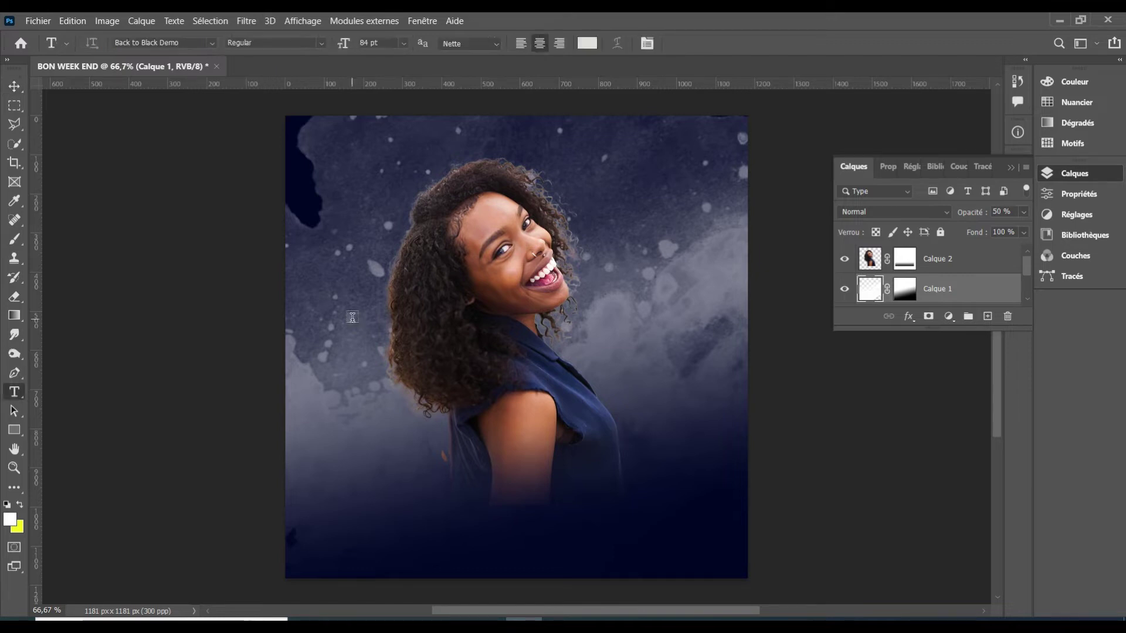
{"action": "left_click", "coordinate": [343, 286]}
{"action": "left_click", "coordinate": [343, 285]}
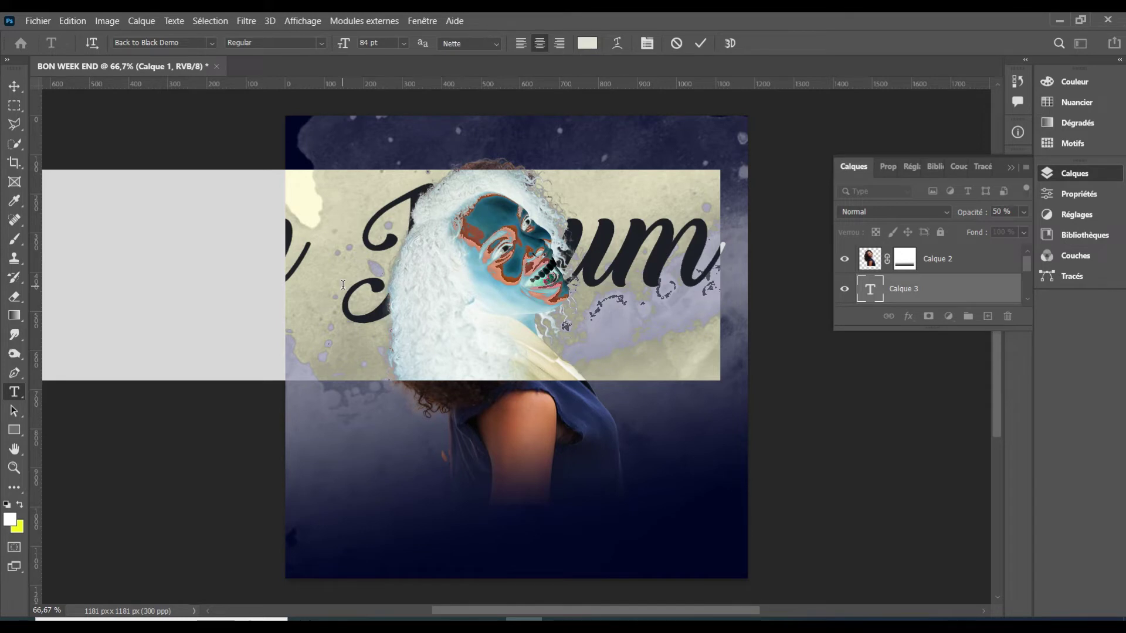
{"action": "type", "text": "Bon"}
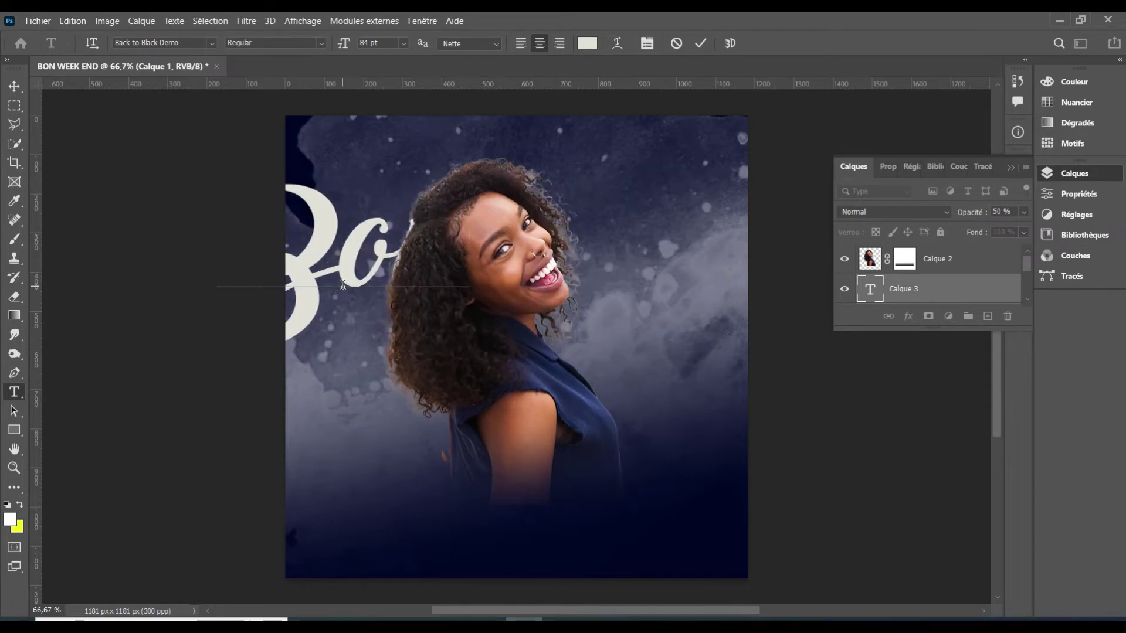
{"action": "key", "text": "ctrl+a"}
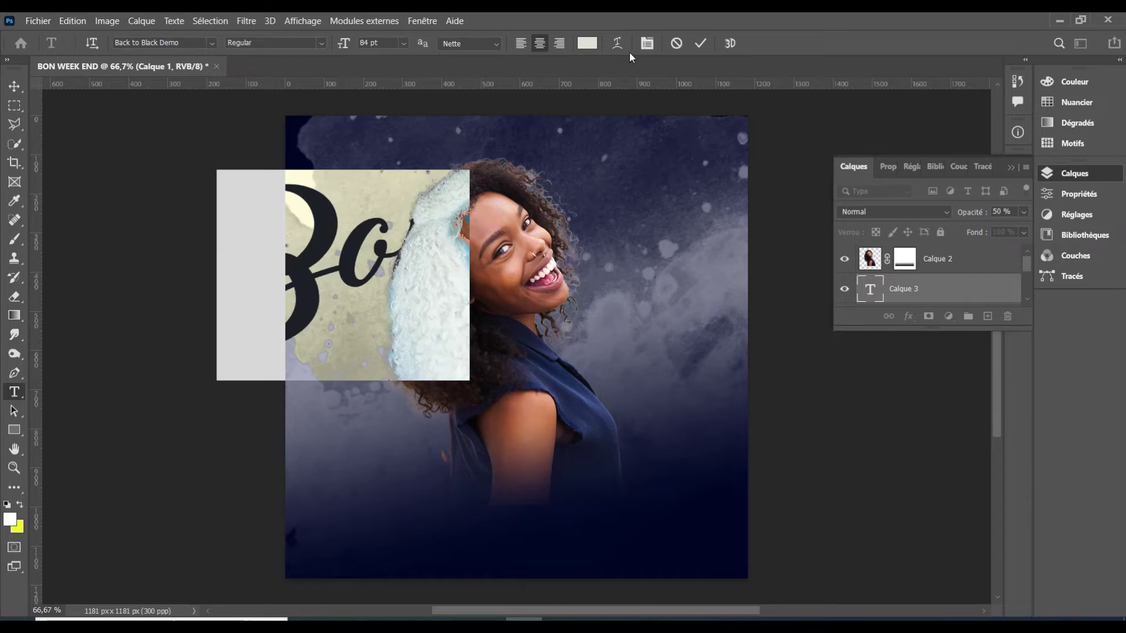
Cycle through the fonts until the text uses the Beauty handwritten script.
{"action": "left_click", "coordinate": [167, 43]}
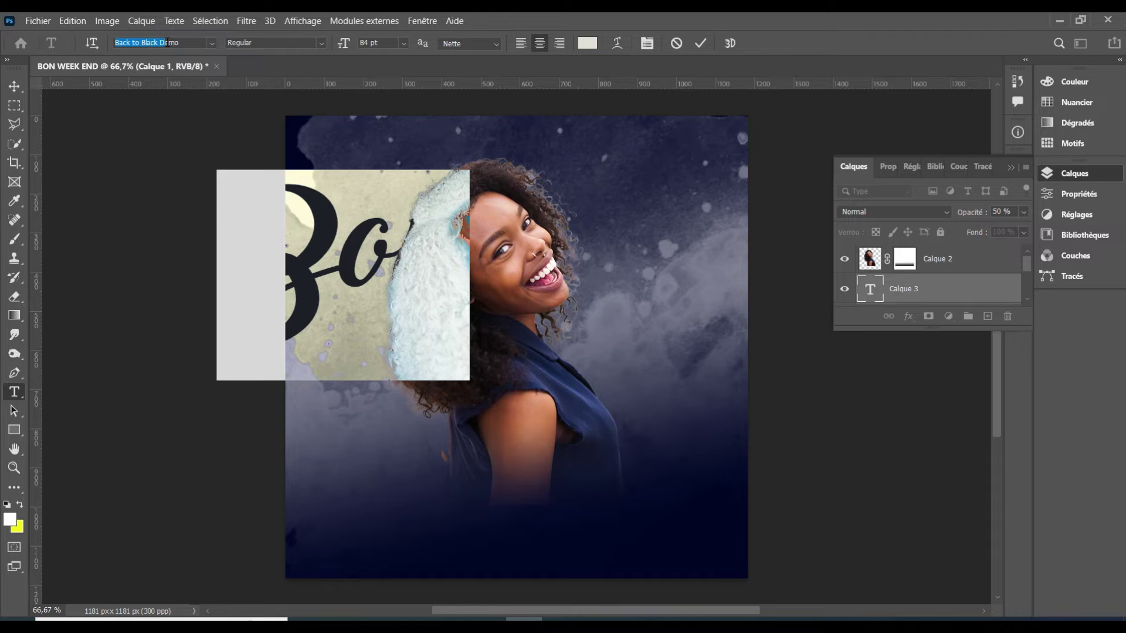
{"action": "key", "text": "Down"}
{"action": "key", "text": "Down"}
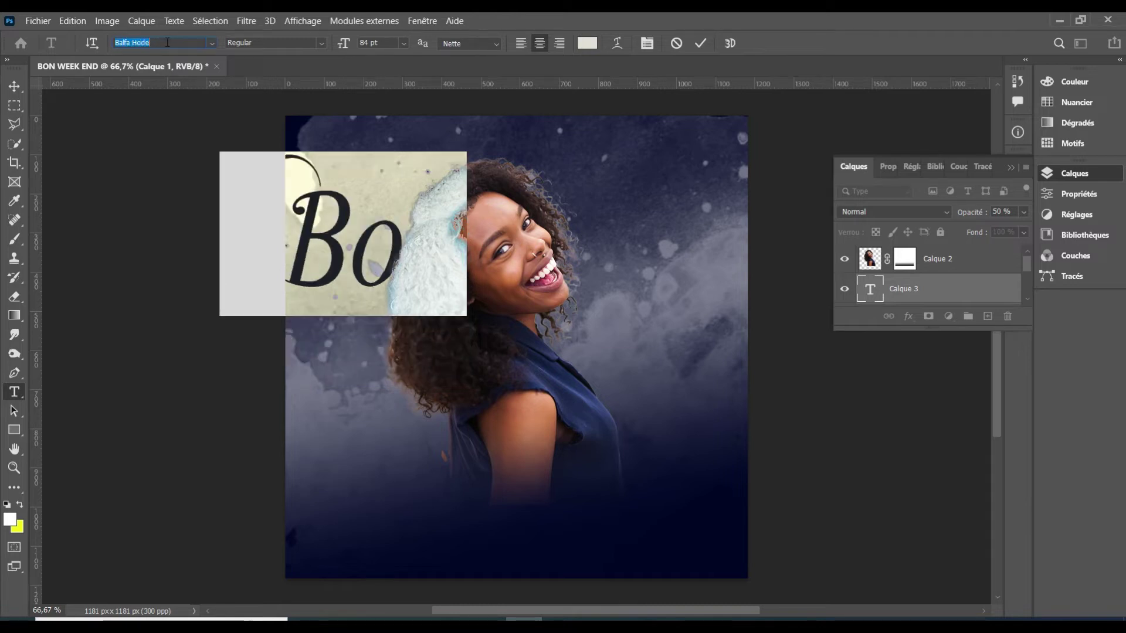
{"action": "key", "text": "Down"}
{"action": "key", "text": "Down"}
{"action": "key", "text": "Down"}
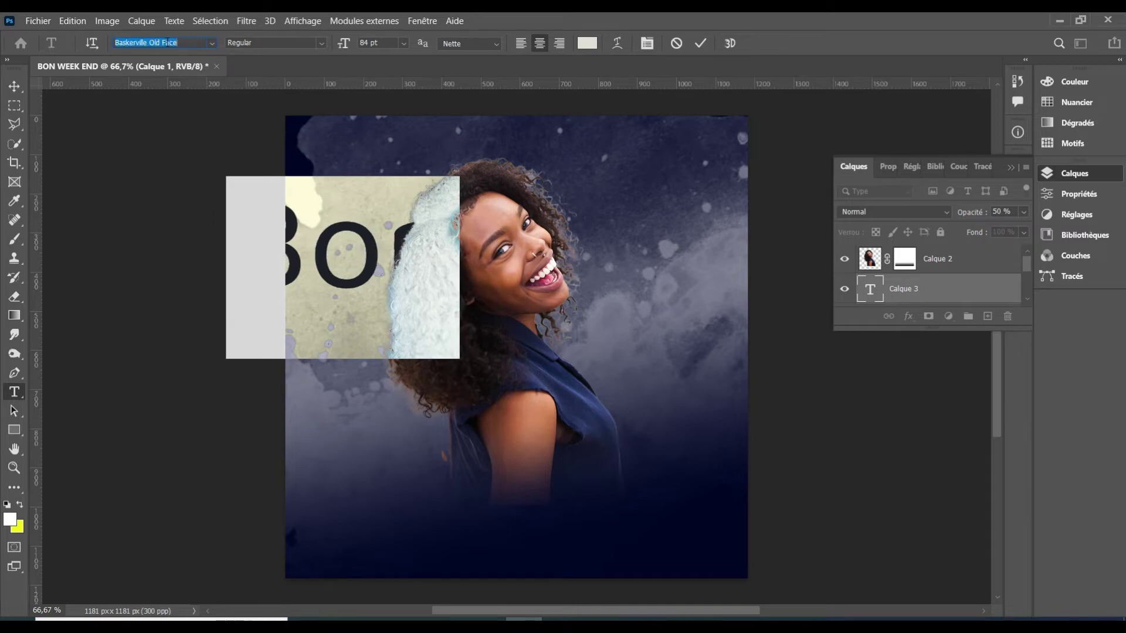
{"action": "key", "text": "Down"}
{"action": "key", "text": "Down"}
{"action": "key", "text": "Down"}
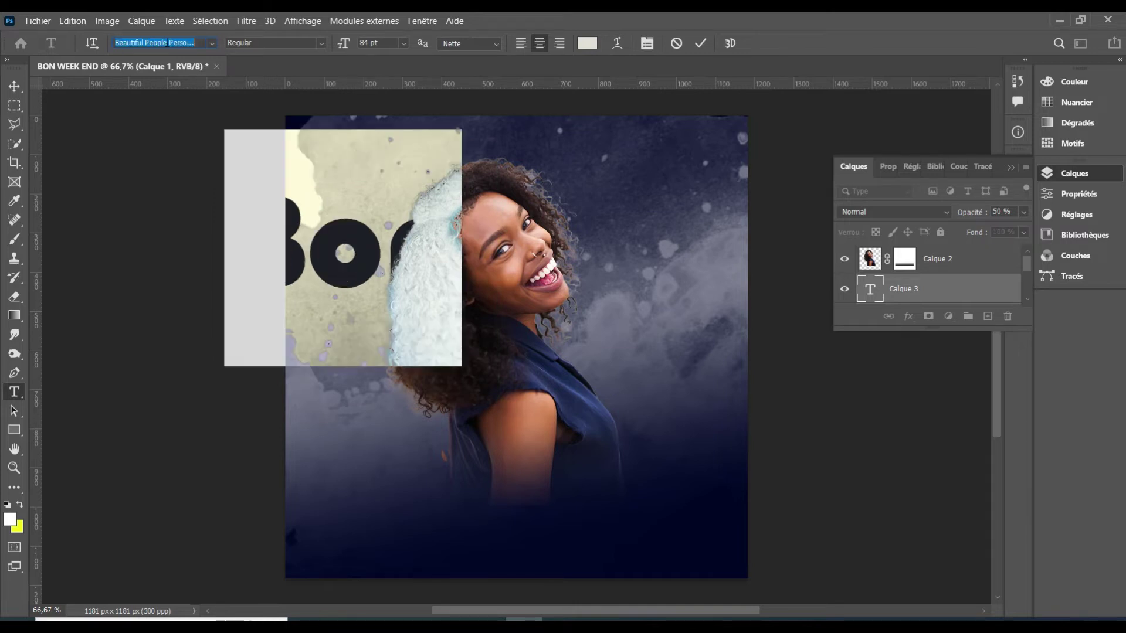
{"action": "key", "text": "Down"}
{"action": "key", "text": "Down"}
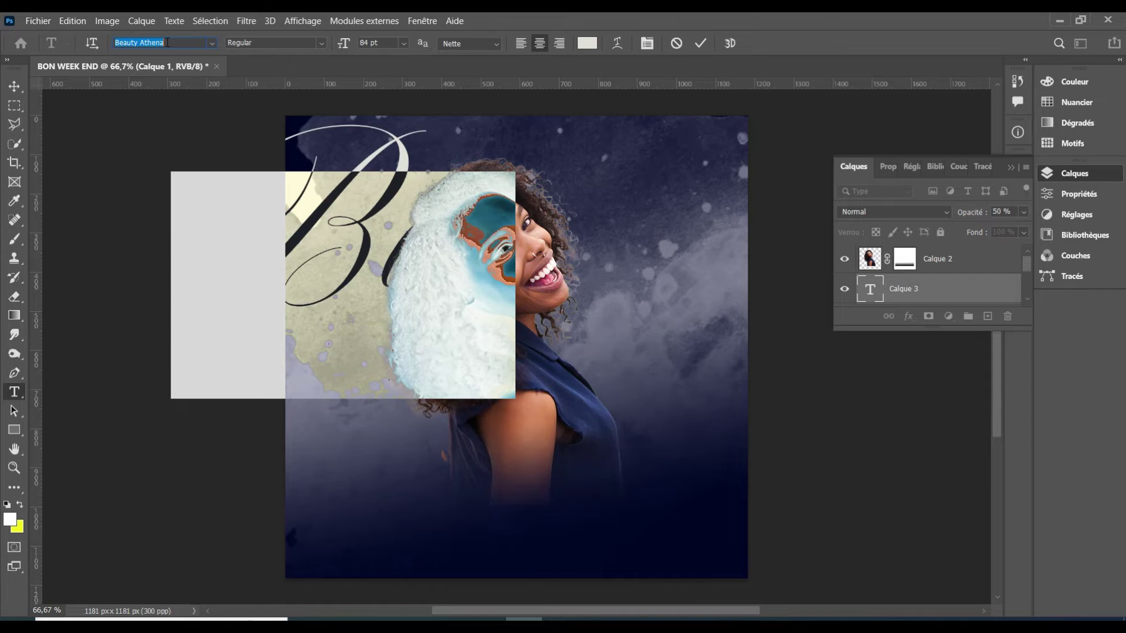
{"action": "key", "text": "Down"}
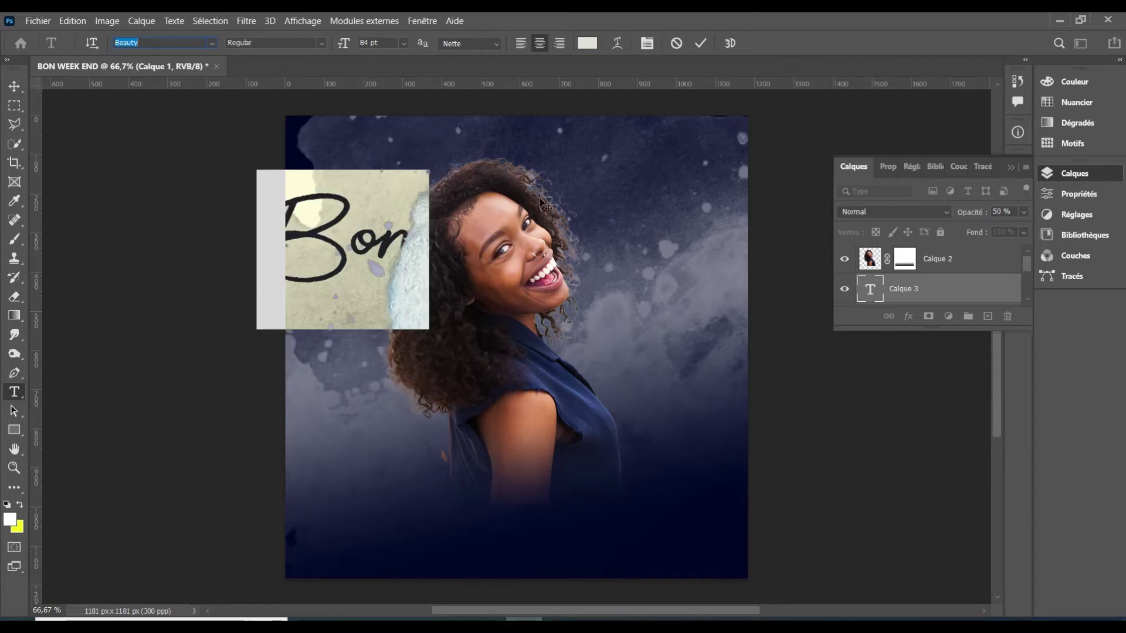
{"action": "key", "text": "Return"}
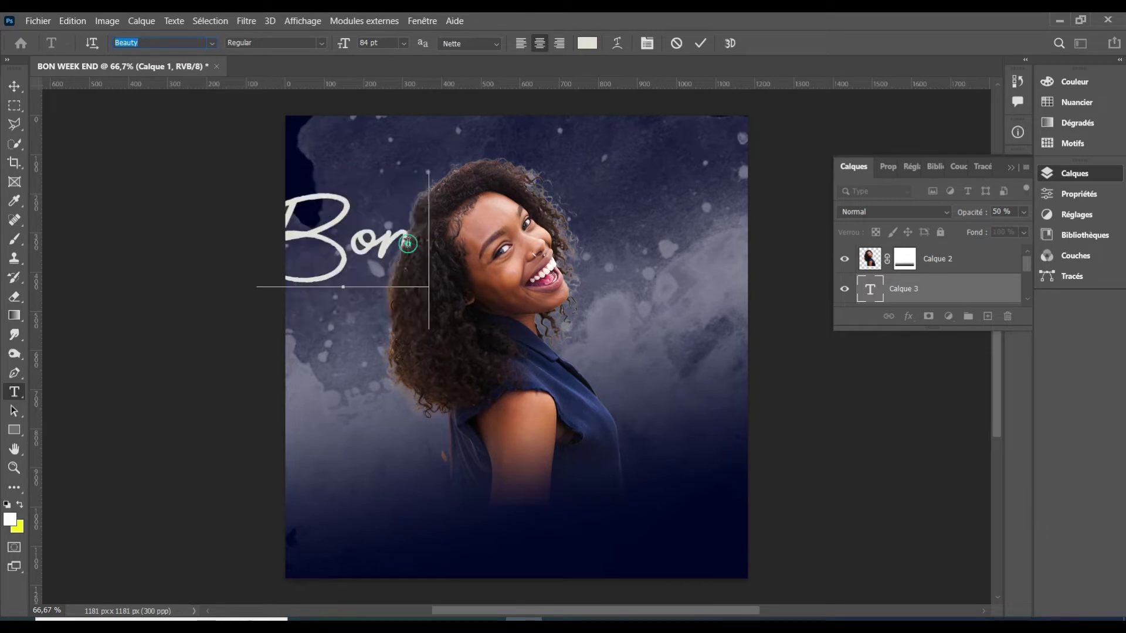
Replace the text with 'Week end' and commit the text layer.
{"action": "key", "text": "ctrl"}
{"action": "key", "text": "ctrl+a"}
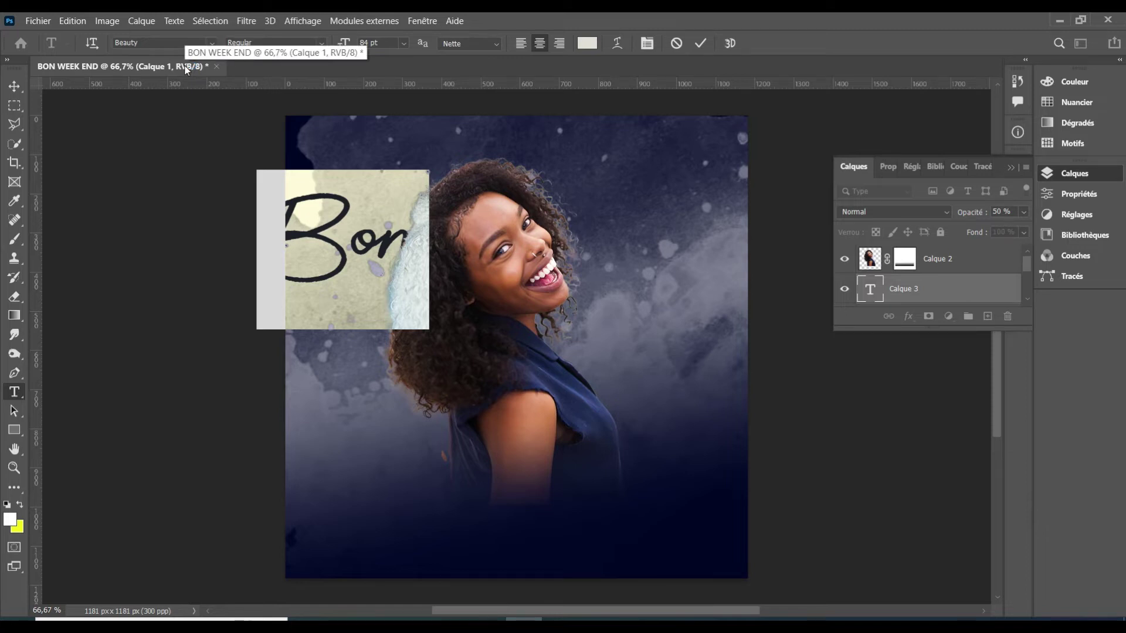
{"action": "key", "text": "Right"}
{"action": "type", "text": "ew"}
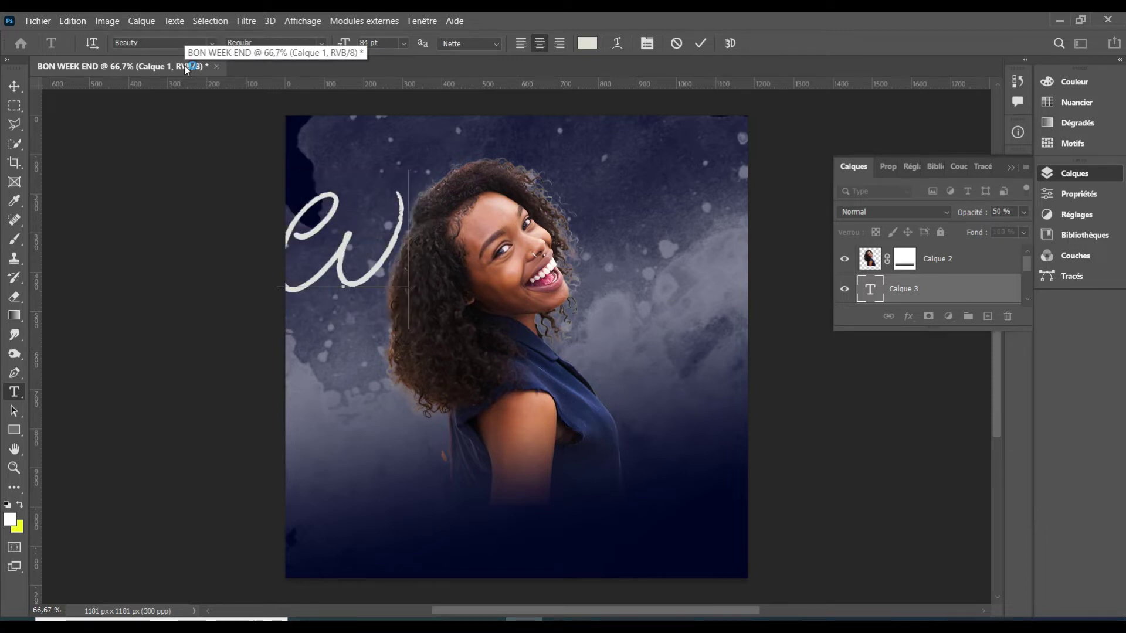
{"action": "type", "text": "e"}
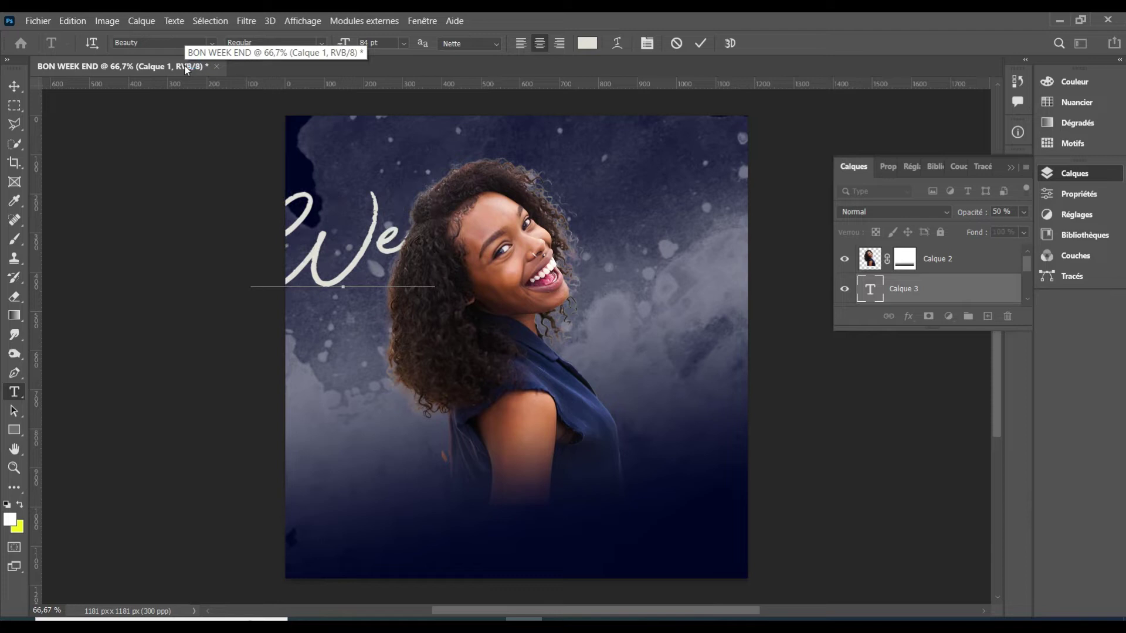
{"action": "type", "text": "eek"}
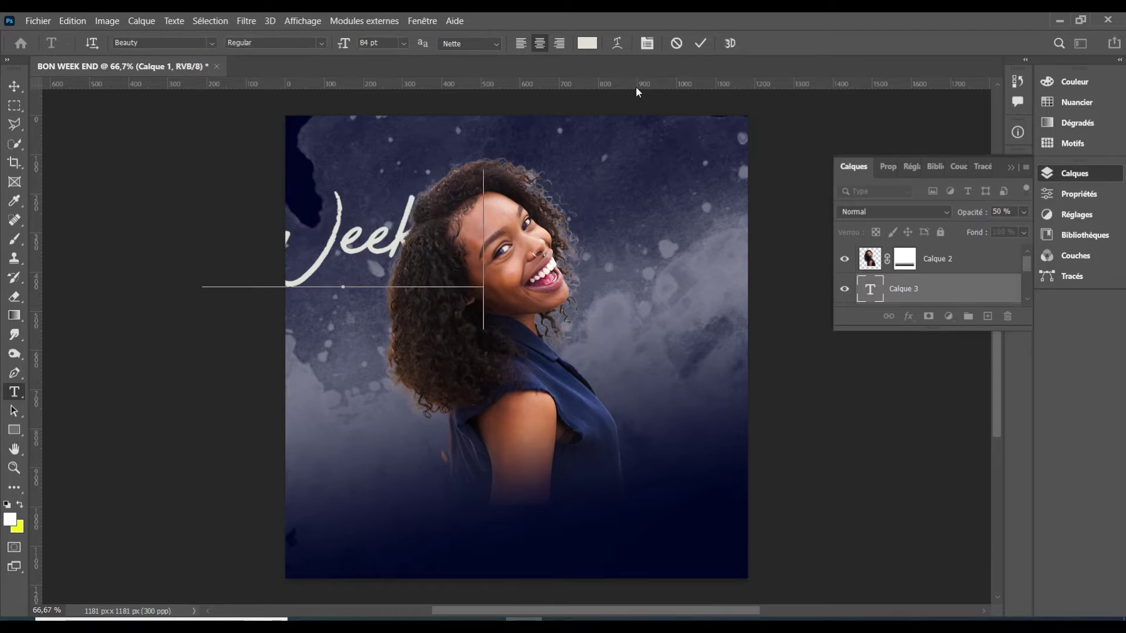
{"action": "type", "text": " end"}
{"action": "left_click", "coordinate": [702, 43]}
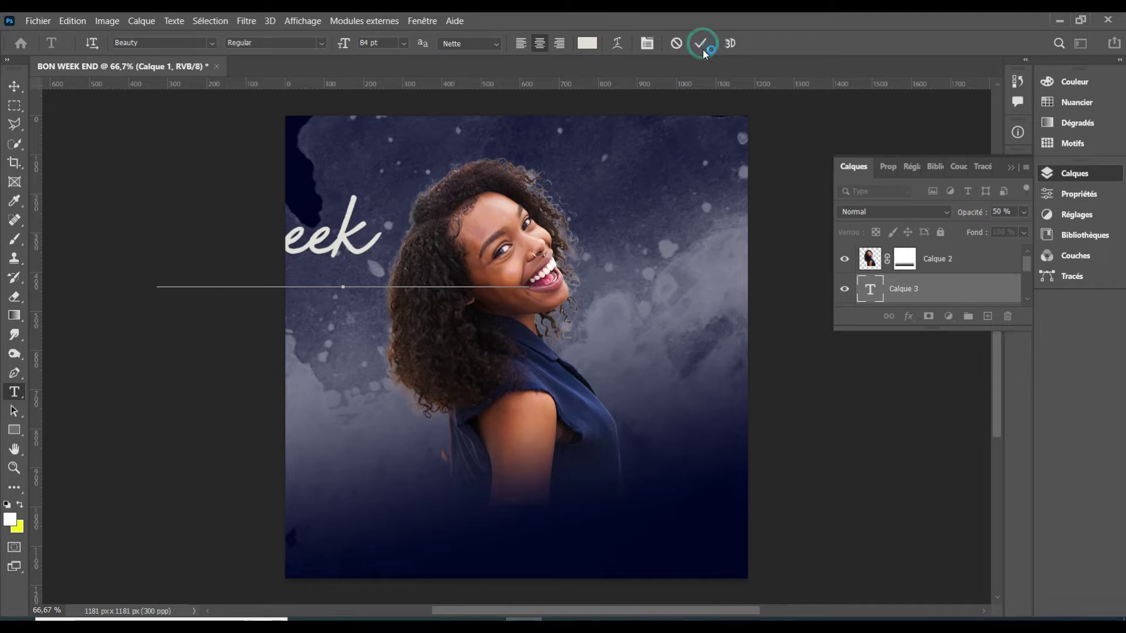
{"action": "left_click", "coordinate": [16, 86]}
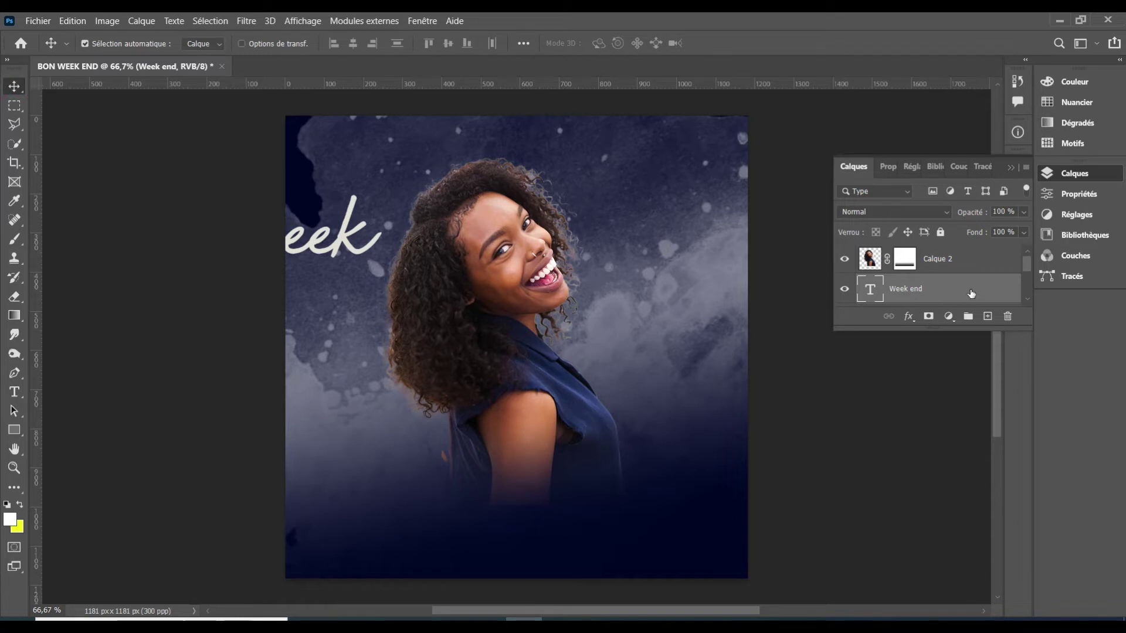
Move the Week end layer above the woman and drag it to the lower middle.
{"action": "left_click_drag", "start_coordinate": [968, 295], "coordinate": [956, 257]}
{"action": "key", "text": "ctrl+bracketright"}
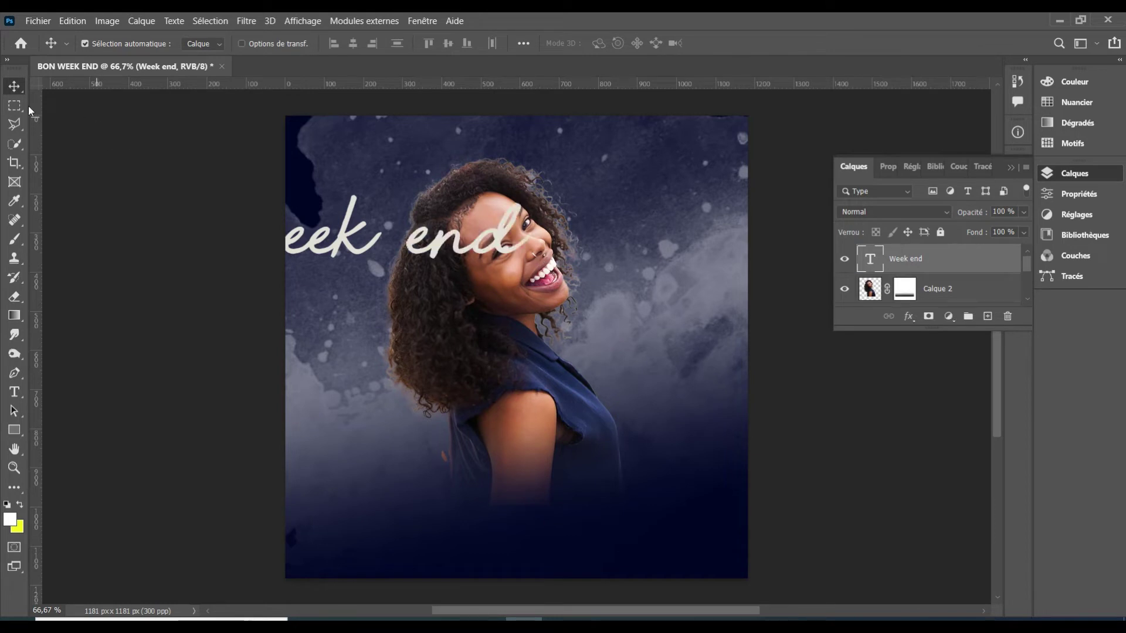
{"action": "mouse_move", "coordinate": [452, 265]}
{"action": "left_mouse_down"}
{"action": "mouse_move", "coordinate": [539, 404]}
{"action": "mouse_move", "coordinate": [609, 474]}
{"action": "left_mouse_up"}
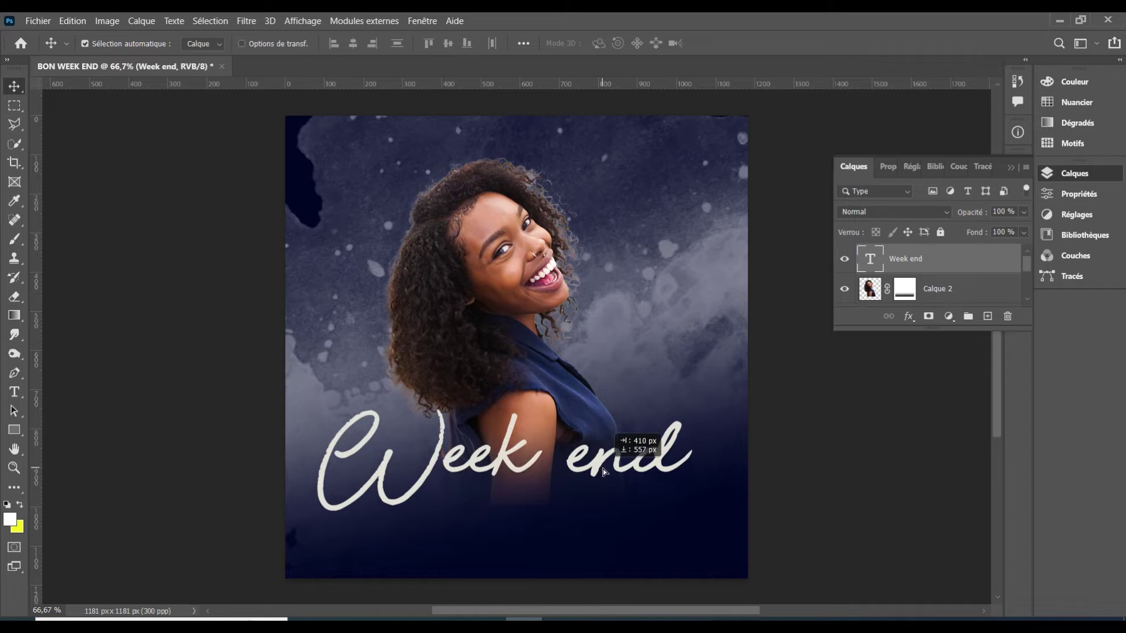
Shrink the Week end text to 72 pt, then start a new text layer near the top right.
{"action": "key", "text": "t"}
{"action": "left_click", "coordinate": [562, 464]}
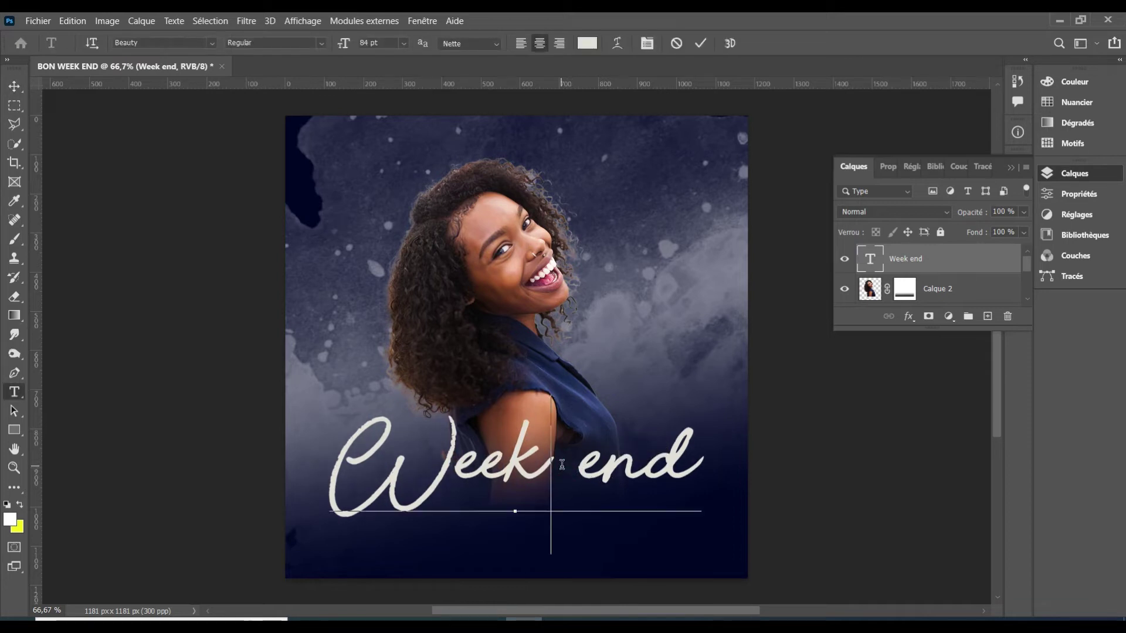
{"action": "key", "text": "ctrl+a"}
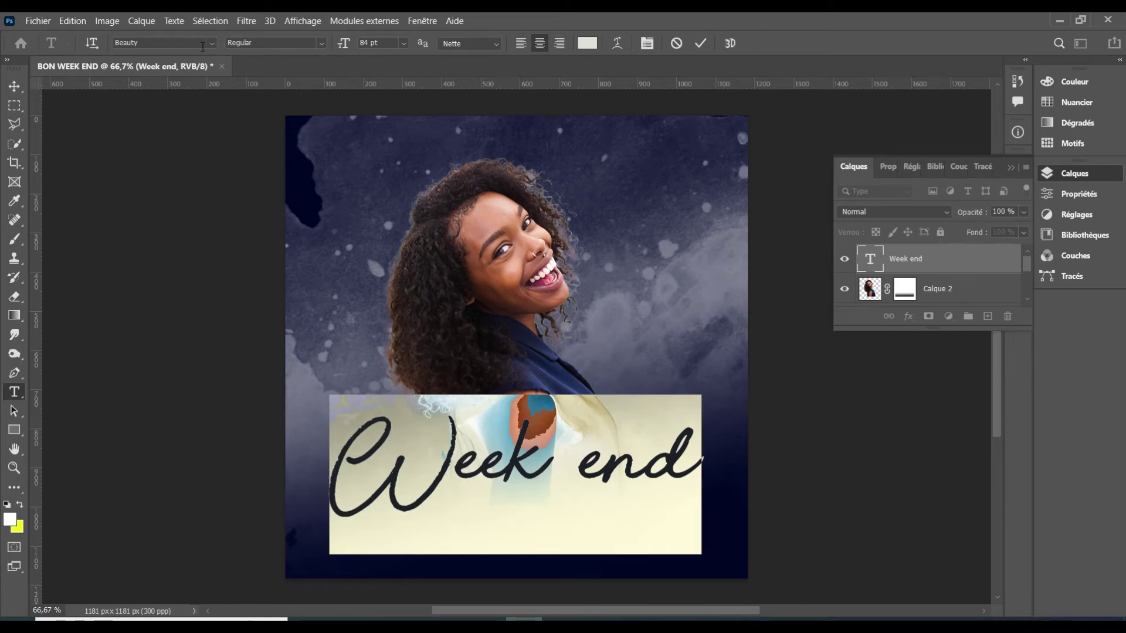
{"action": "left_click", "coordinate": [370, 43]}
{"action": "key", "text": "Down"}
{"action": "key", "text": "Down"}
{"action": "key", "text": "Down"}
{"action": "key", "text": "Down"}
{"action": "key", "text": "Down"}
{"action": "key", "text": "Down"}
{"action": "key", "text": "Down"}
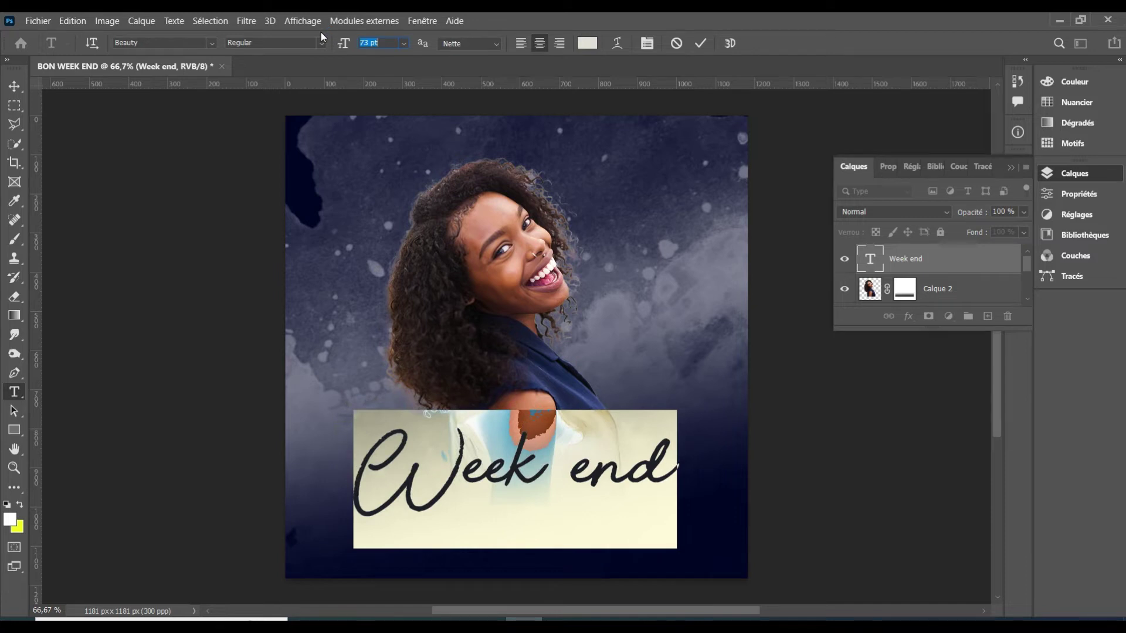
{"action": "key", "text": "Down"}
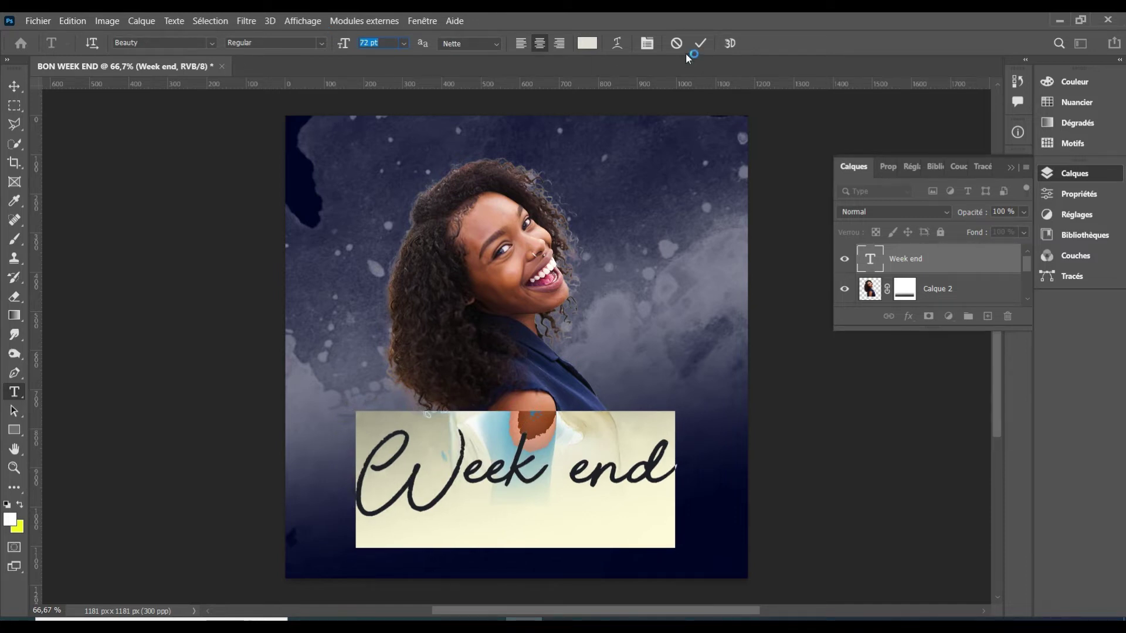
{"action": "left_click", "coordinate": [701, 44]}
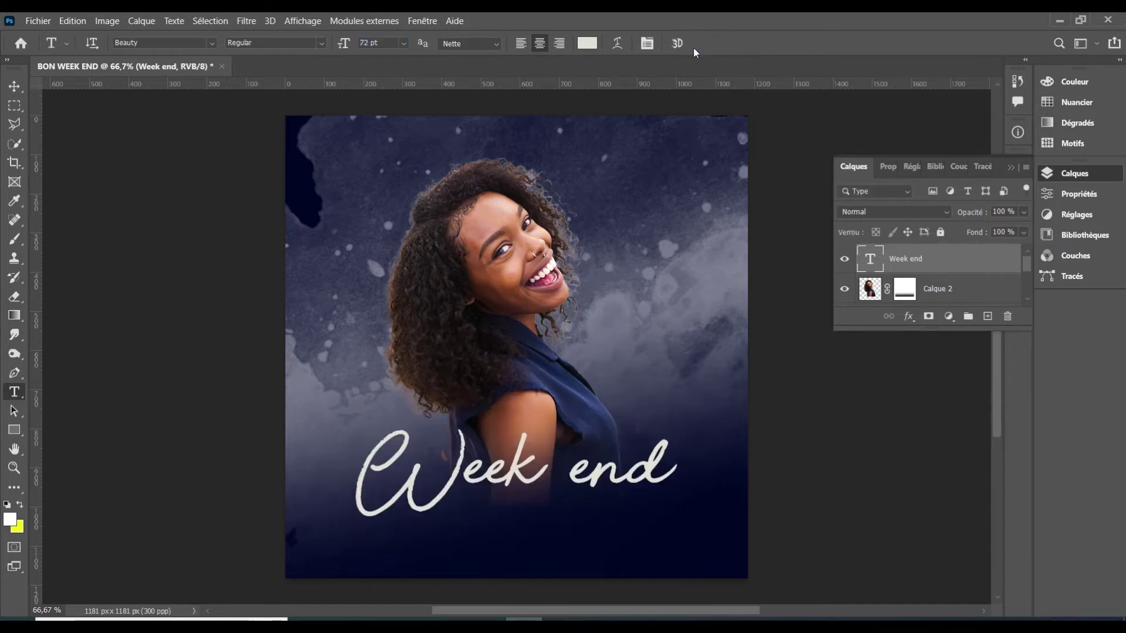
{"action": "left_click", "coordinate": [602, 256]}
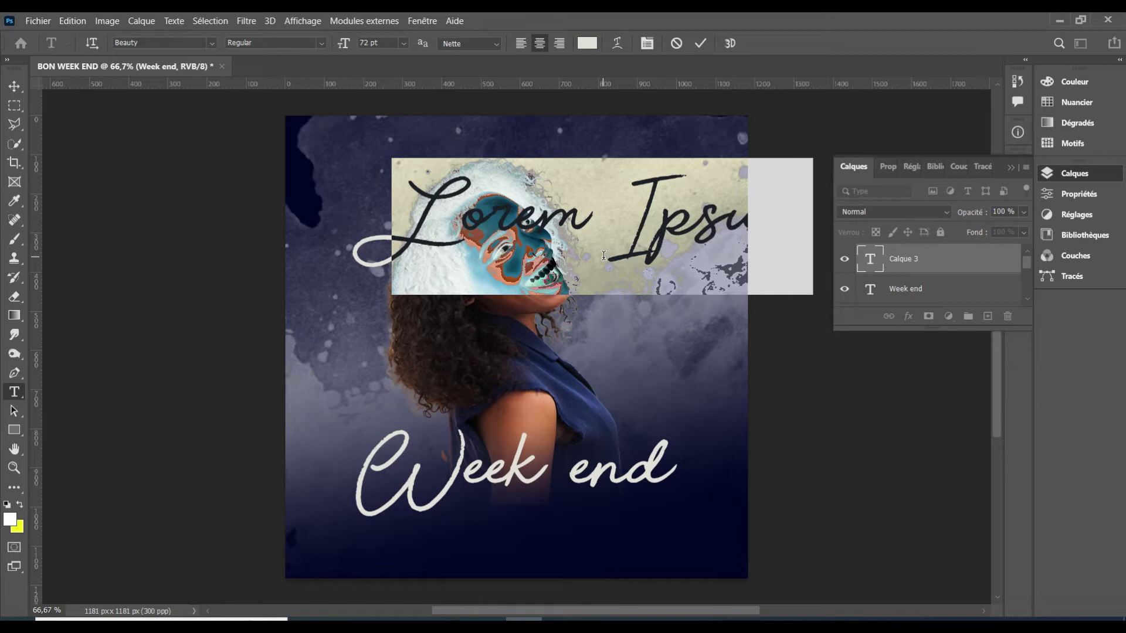
Replace the placeholder text with '24'.
{"action": "left_click", "coordinate": [603, 256]}
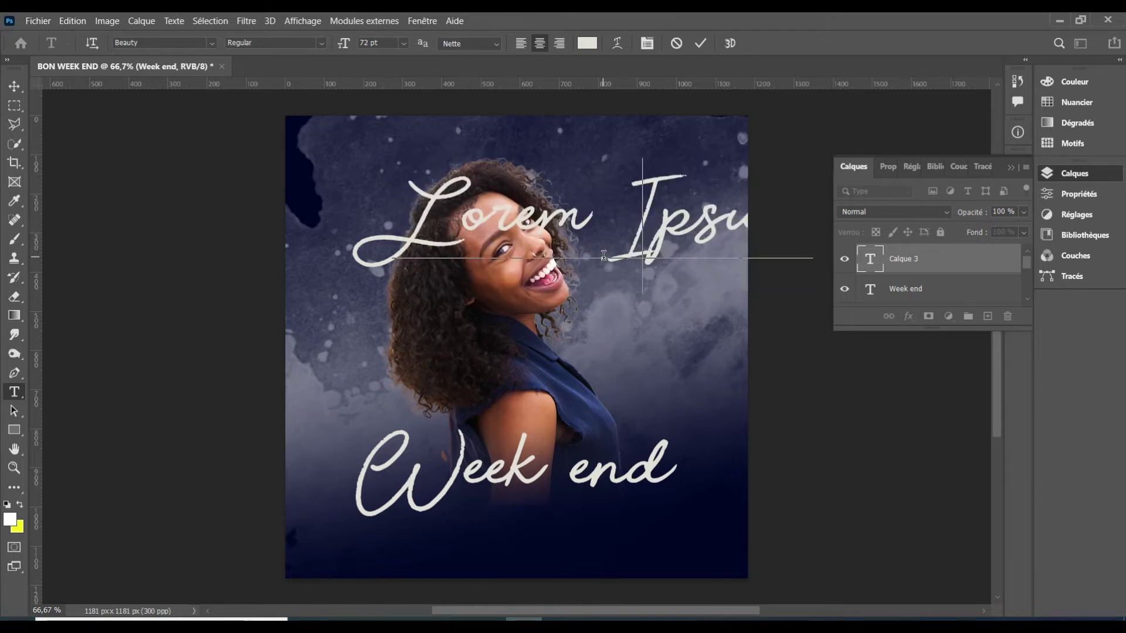
{"action": "key", "text": "ctrl+a"}
{"action": "type", "text": "24"}
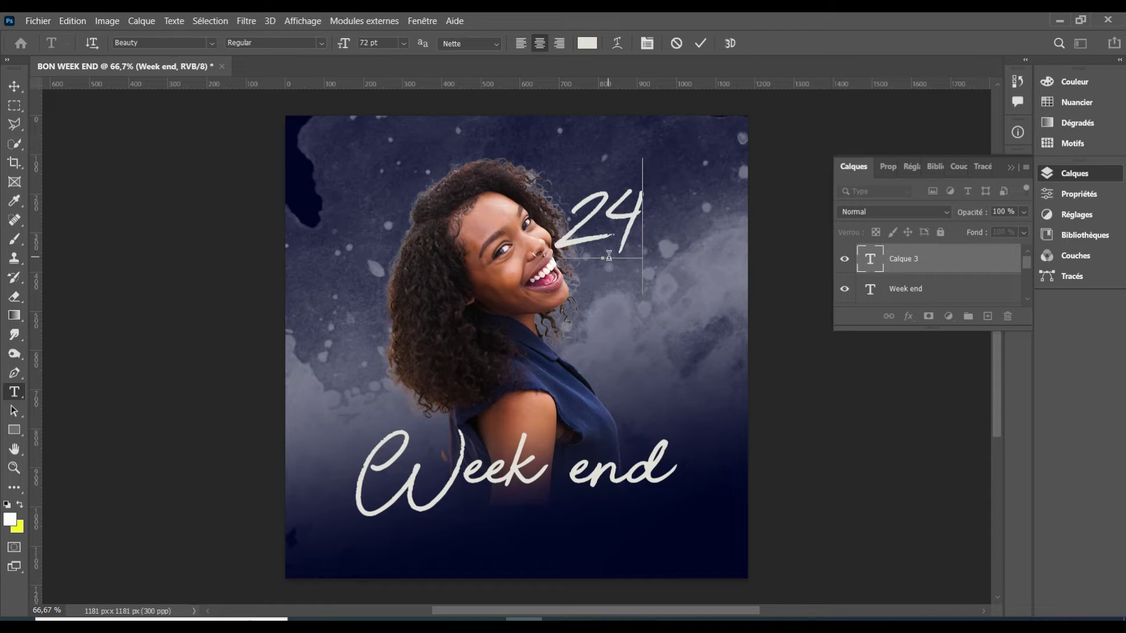
{"action": "key", "text": "ctrl+a"}
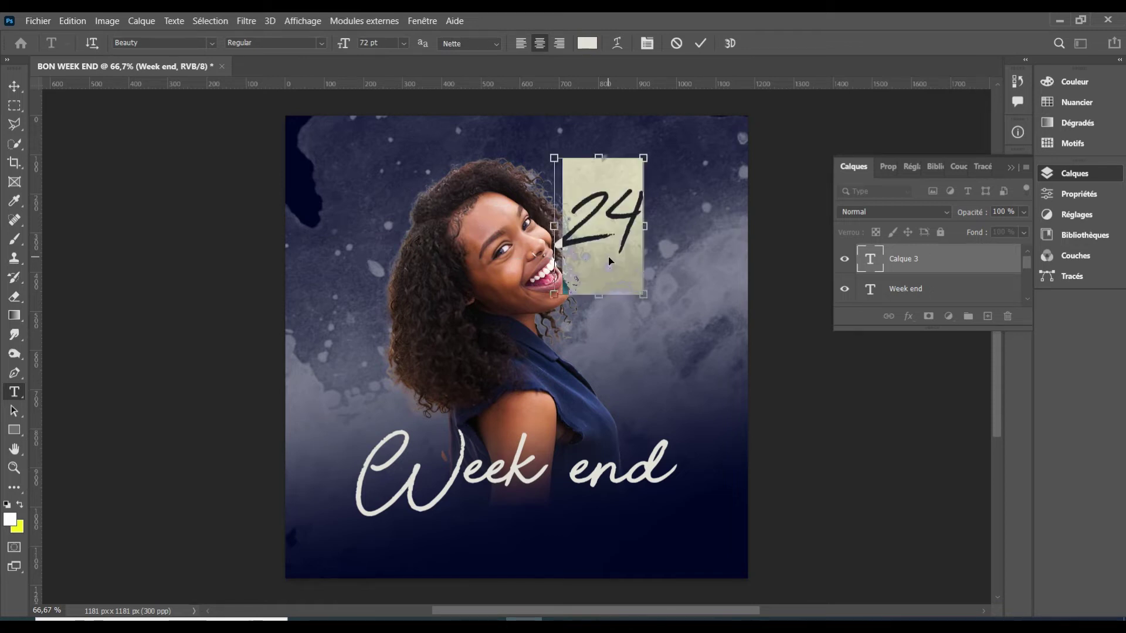
Colour the 24 orange f3850e and move it down-right beside the woman's face.
{"action": "left_click", "coordinate": [587, 43]}
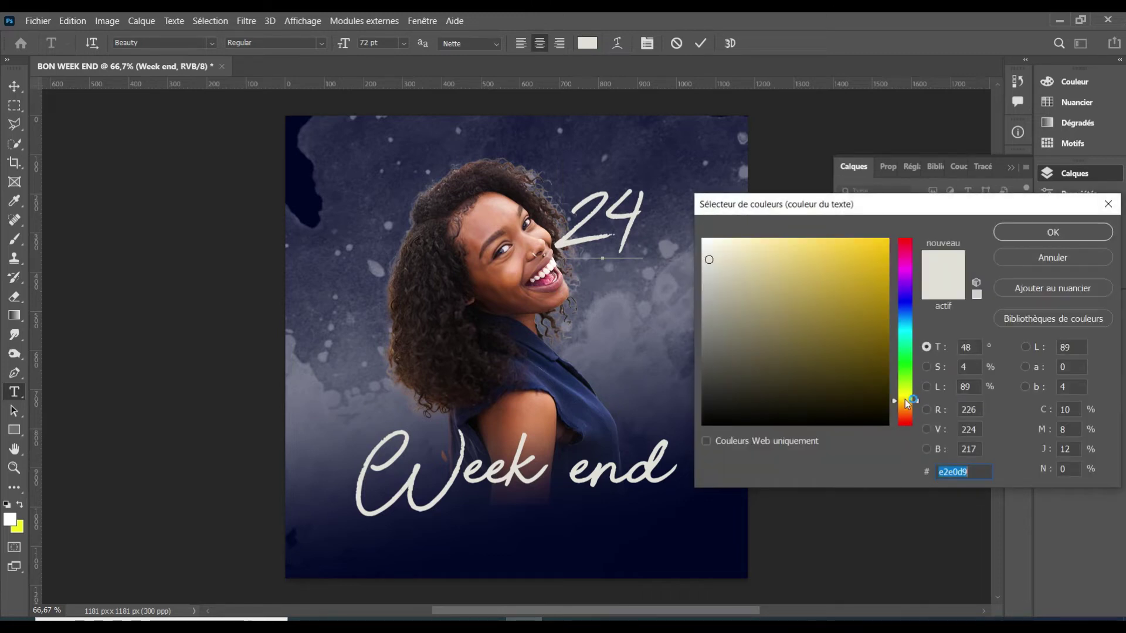
{"action": "left_click", "coordinate": [862, 270]}
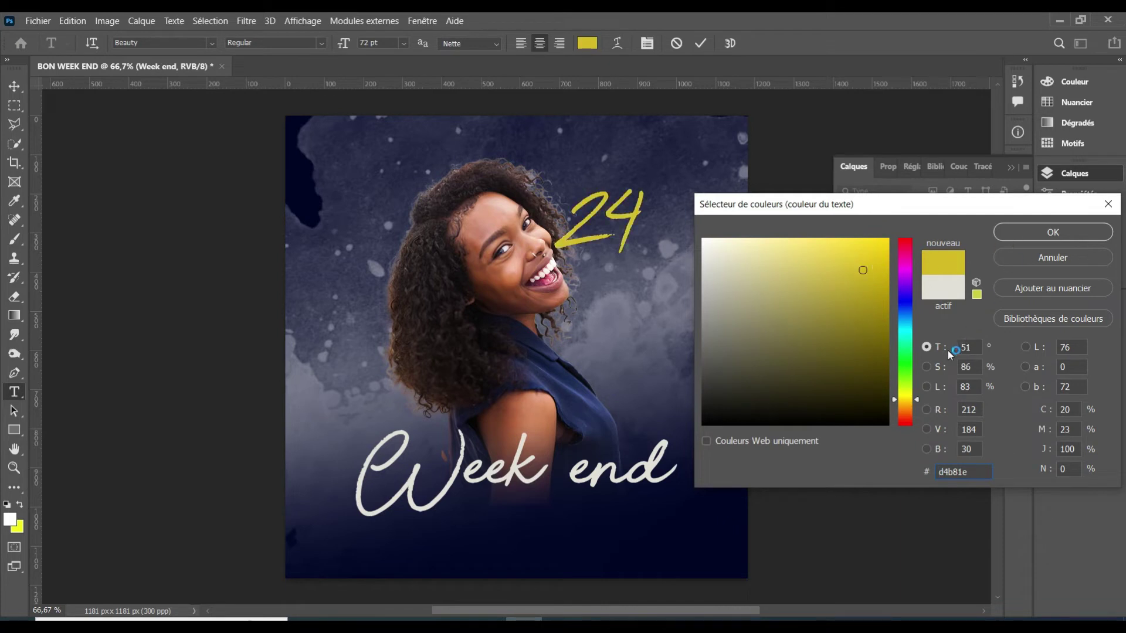
{"action": "left_click", "coordinate": [904, 417]}
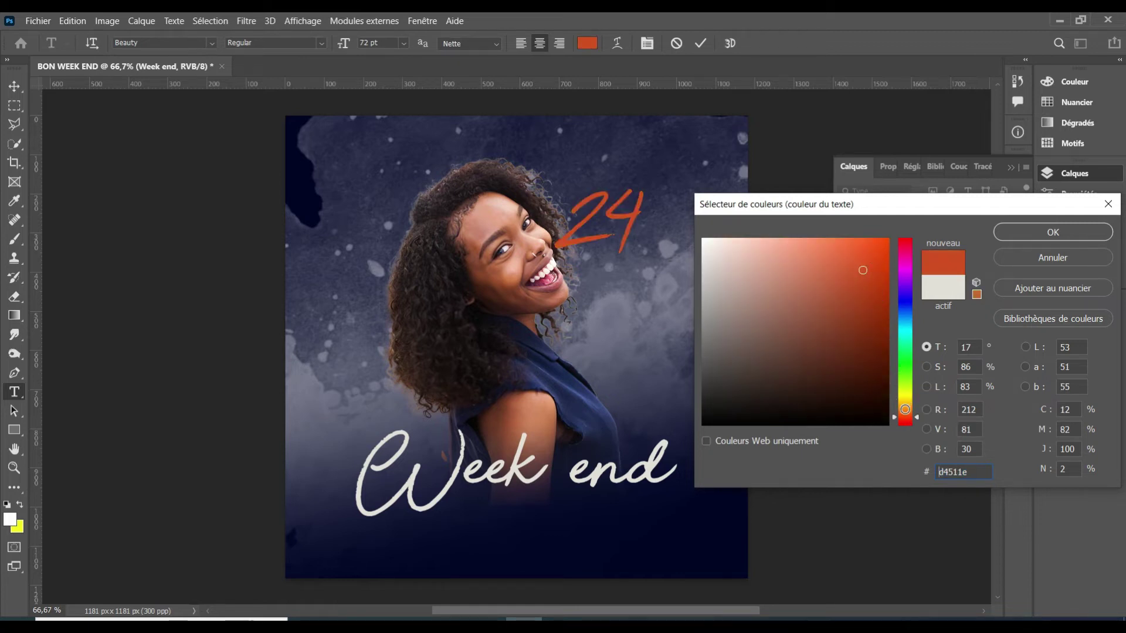
{"action": "left_click", "coordinate": [904, 410]}
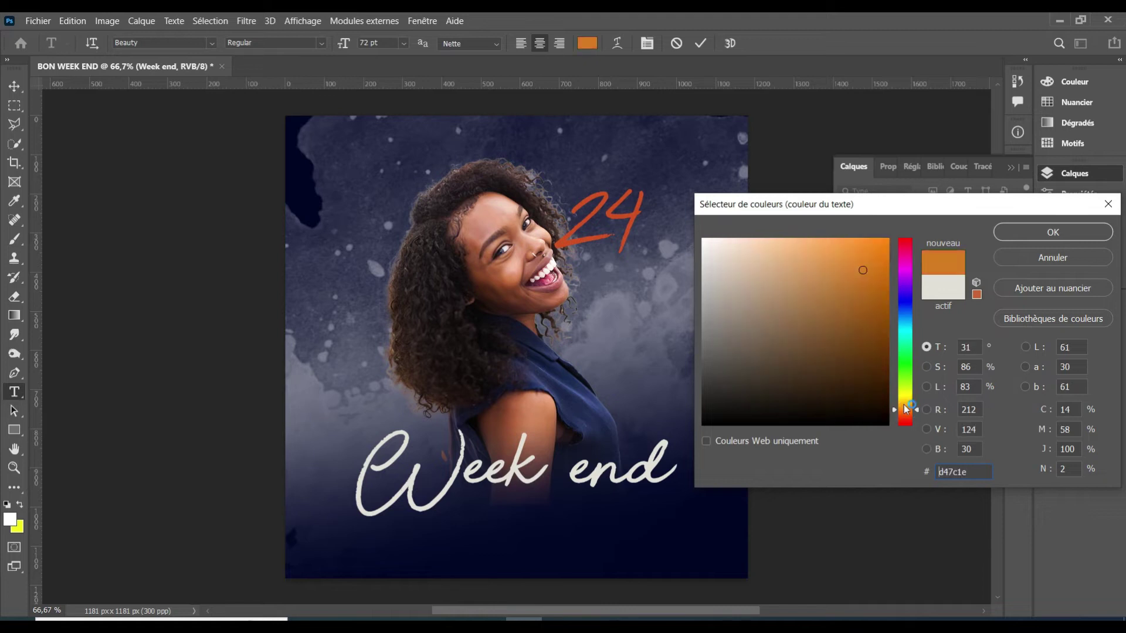
{"action": "left_click", "coordinate": [879, 247]}
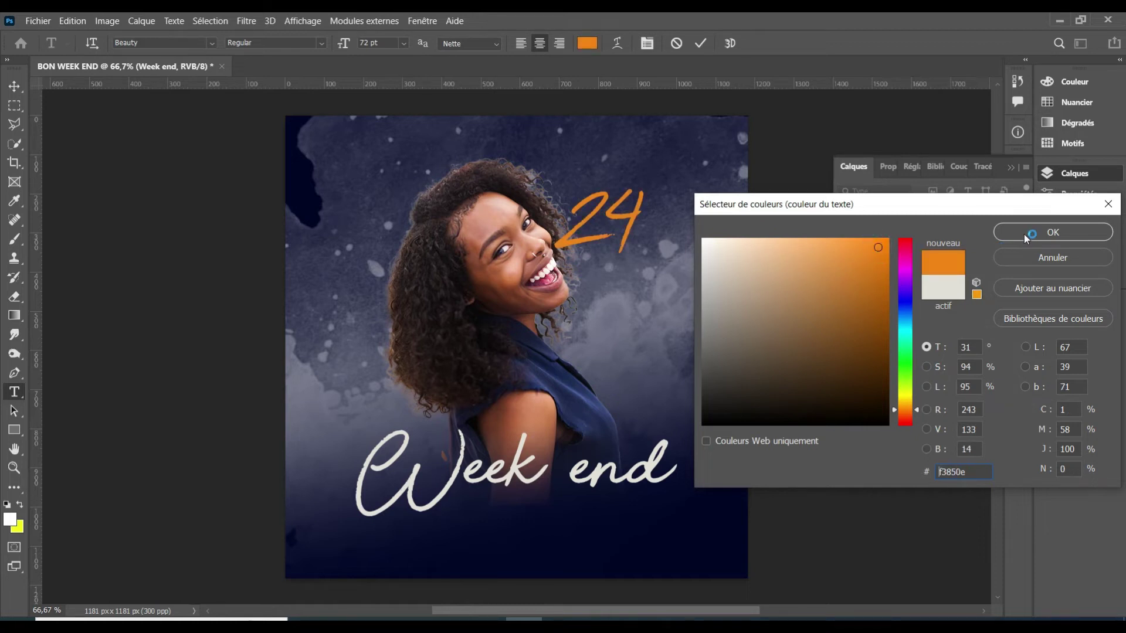
{"action": "key", "text": "Return"}
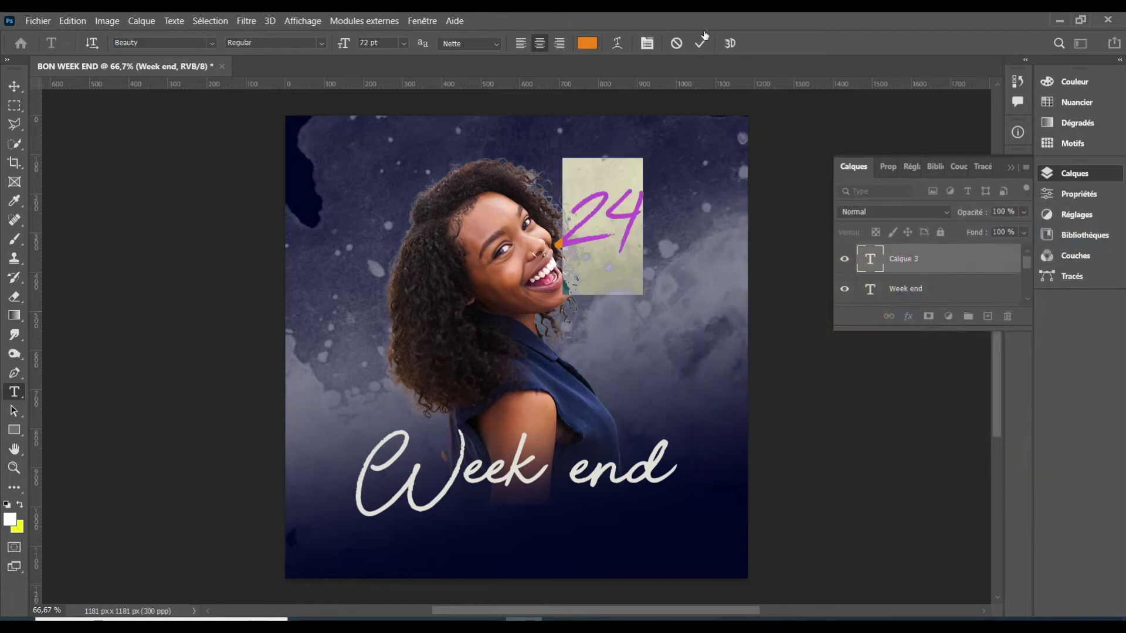
{"action": "left_click", "coordinate": [702, 43]}
{"action": "left_click", "coordinate": [14, 86]}
{"action": "mouse_move", "coordinate": [620, 212]}
{"action": "left_mouse_down"}
{"action": "mouse_move", "coordinate": [661, 265]}
{"action": "mouse_move", "coordinate": [675, 250]}
{"action": "left_mouse_up"}
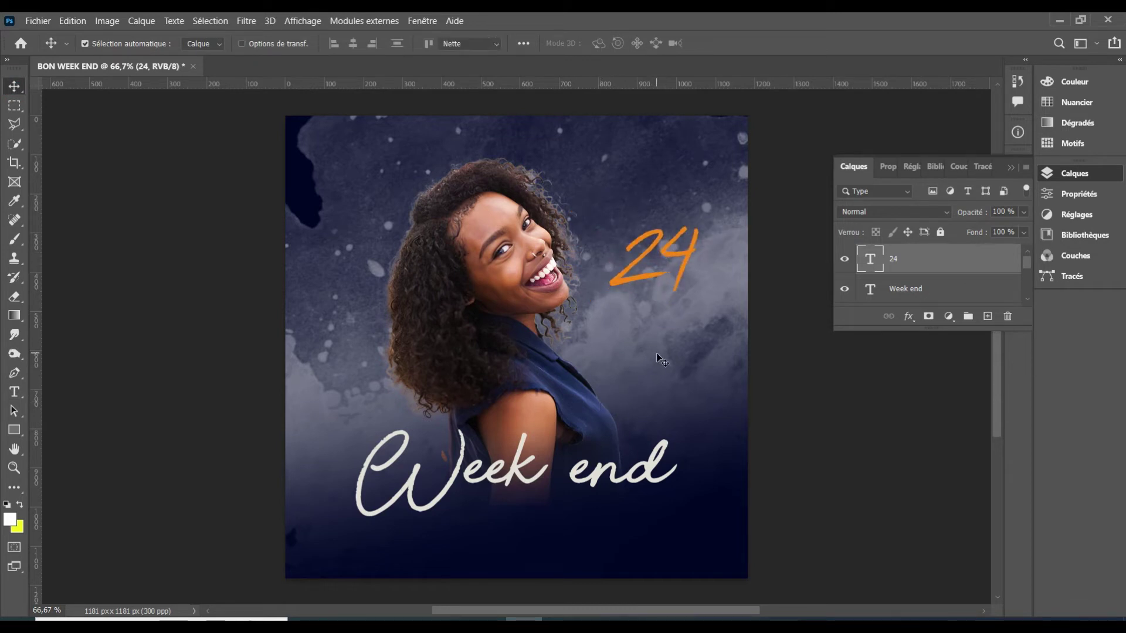
Add a new text layer reading 'juin' coloured white ffffff.
{"action": "key", "text": "t"}
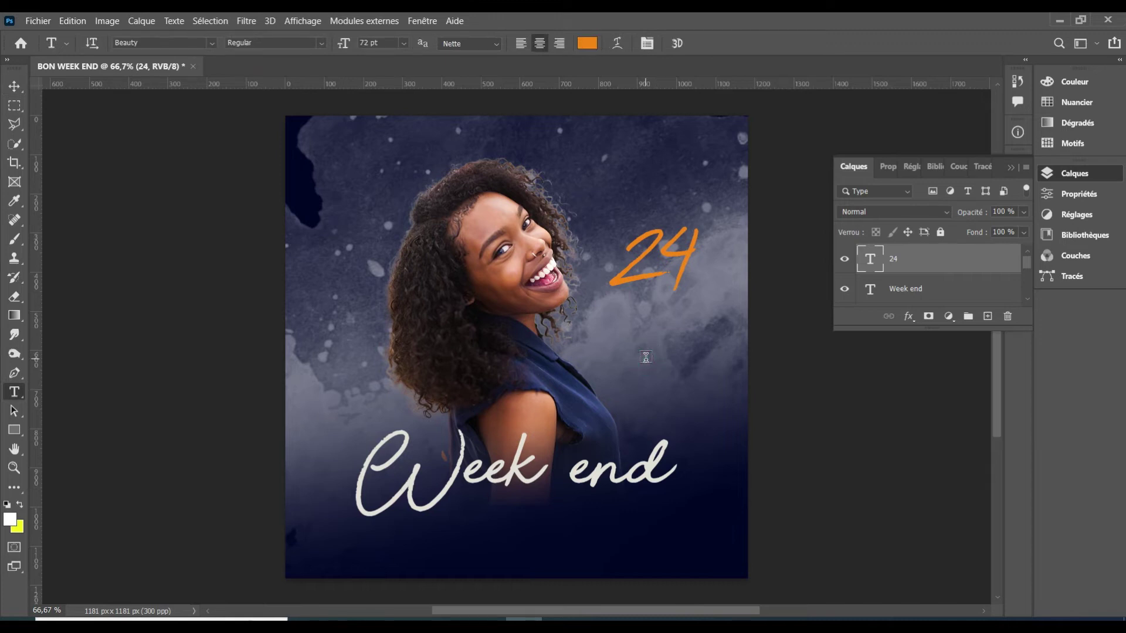
{"action": "left_click", "coordinate": [646, 357]}
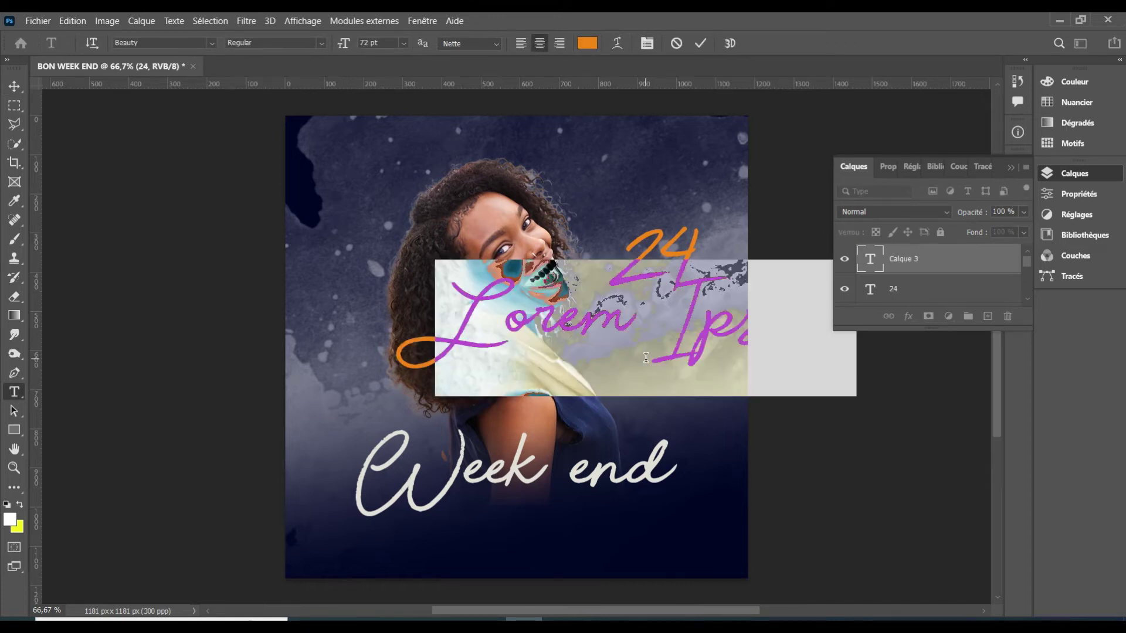
{"action": "left_click", "coordinate": [645, 357]}
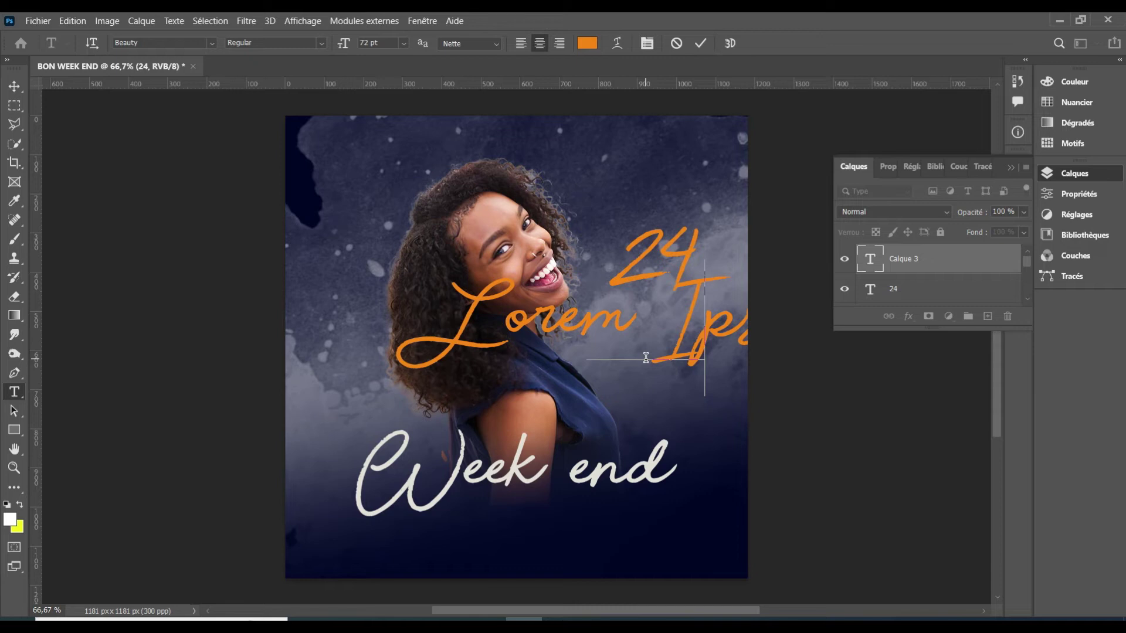
{"action": "type", "text": "juin"}
{"action": "key", "text": "ctrl+a"}
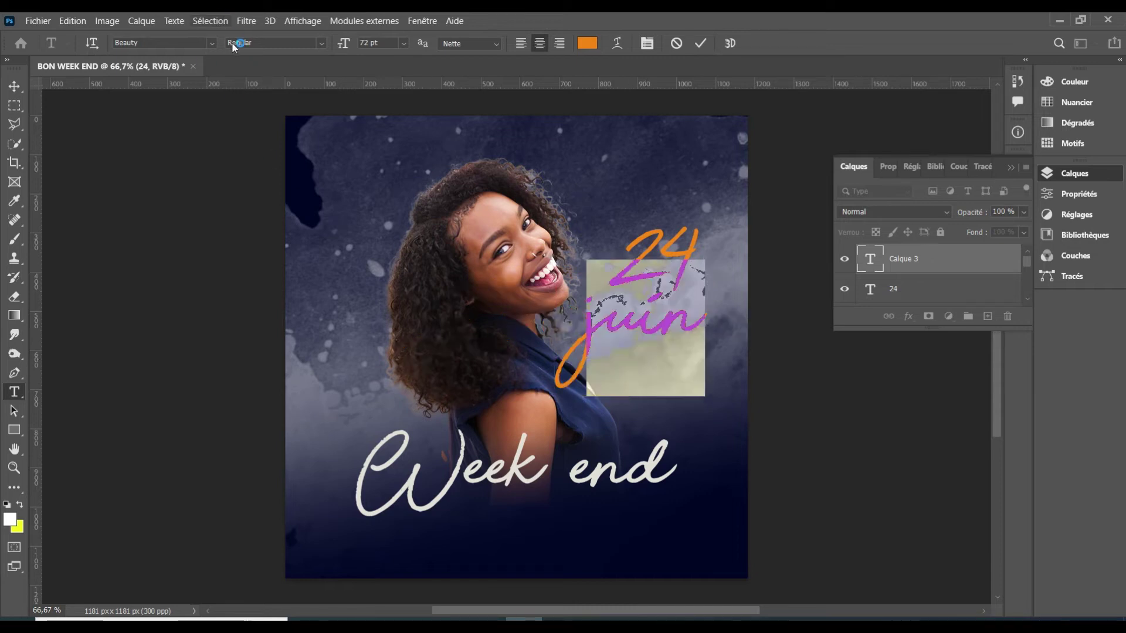
{"action": "left_click", "coordinate": [587, 44]}
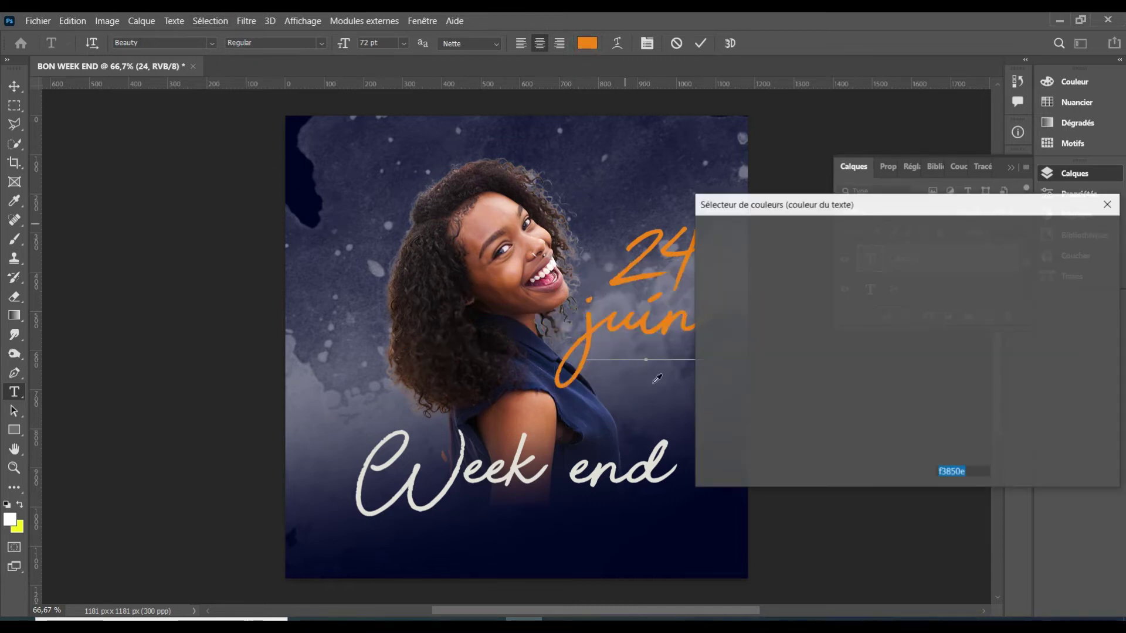
{"action": "type", "text": "f"}
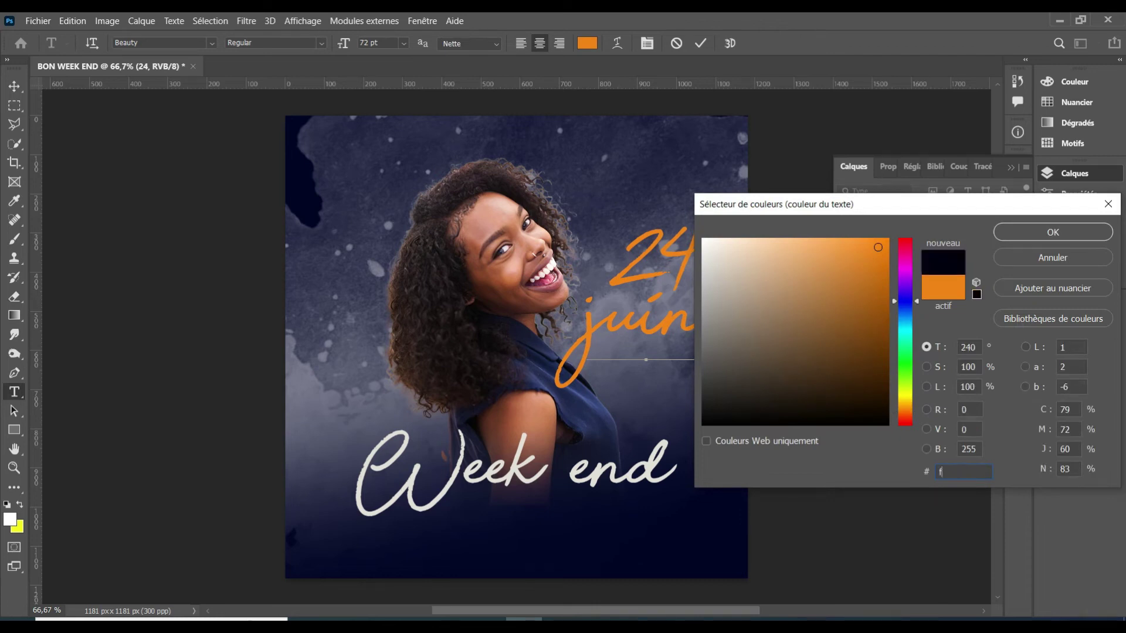
{"action": "type", "text": "fff"}
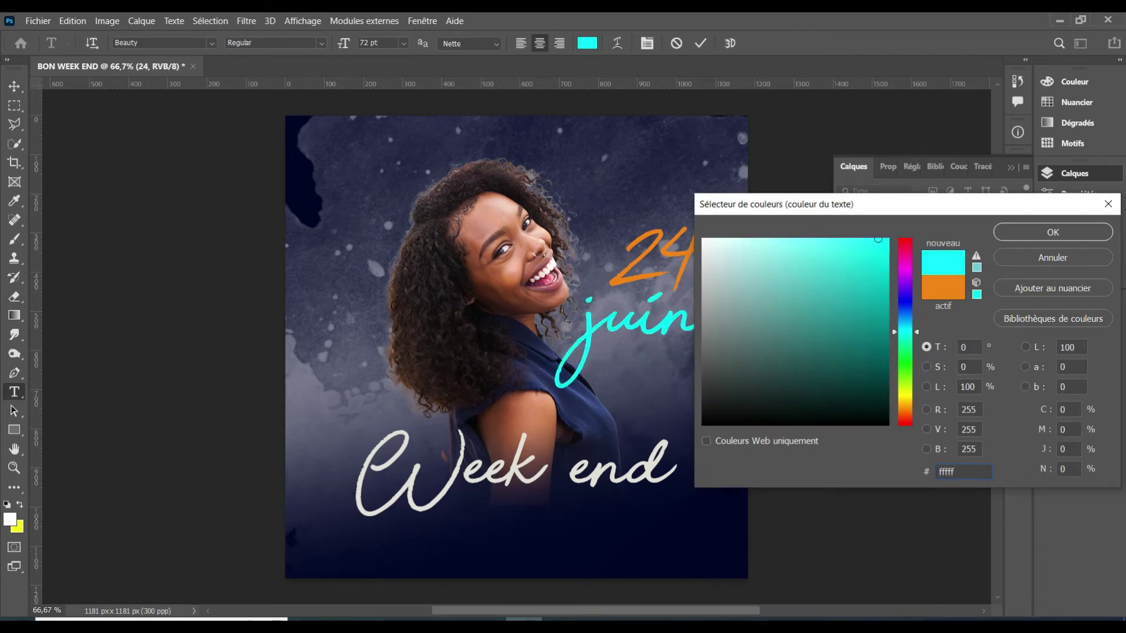
{"action": "type", "text": "f"}
{"action": "left_click", "coordinate": [1009, 233]}
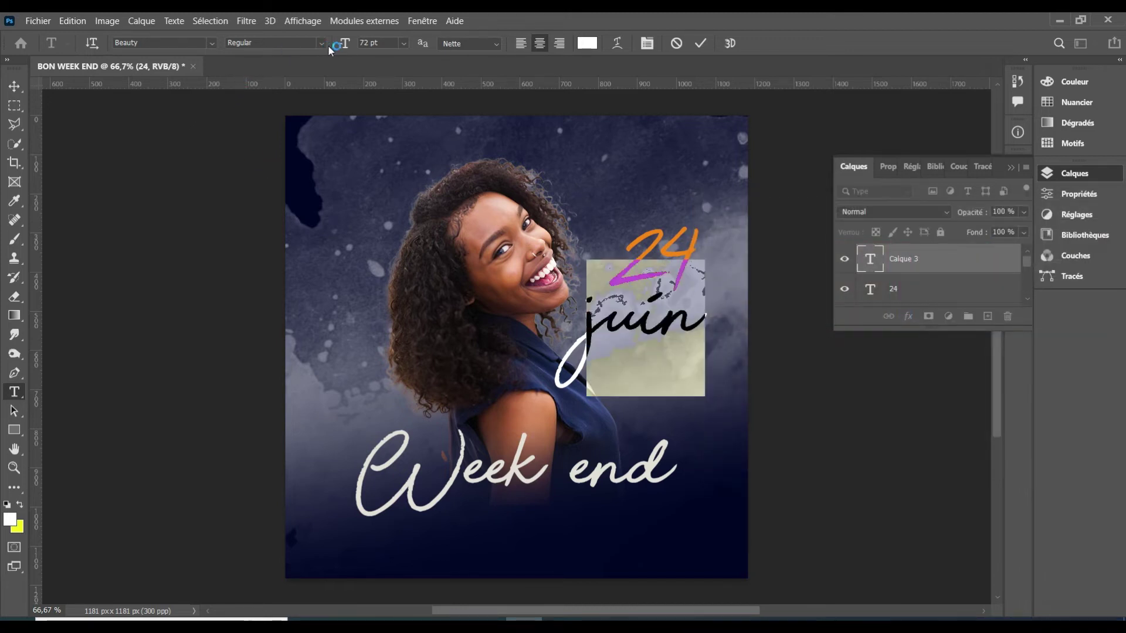
Set the juin text to 10 pt, then scroll its font size larger.
{"action": "left_click", "coordinate": [362, 45]}
{"action": "type", "text": "10"}
{"action": "key", "text": "Return"}
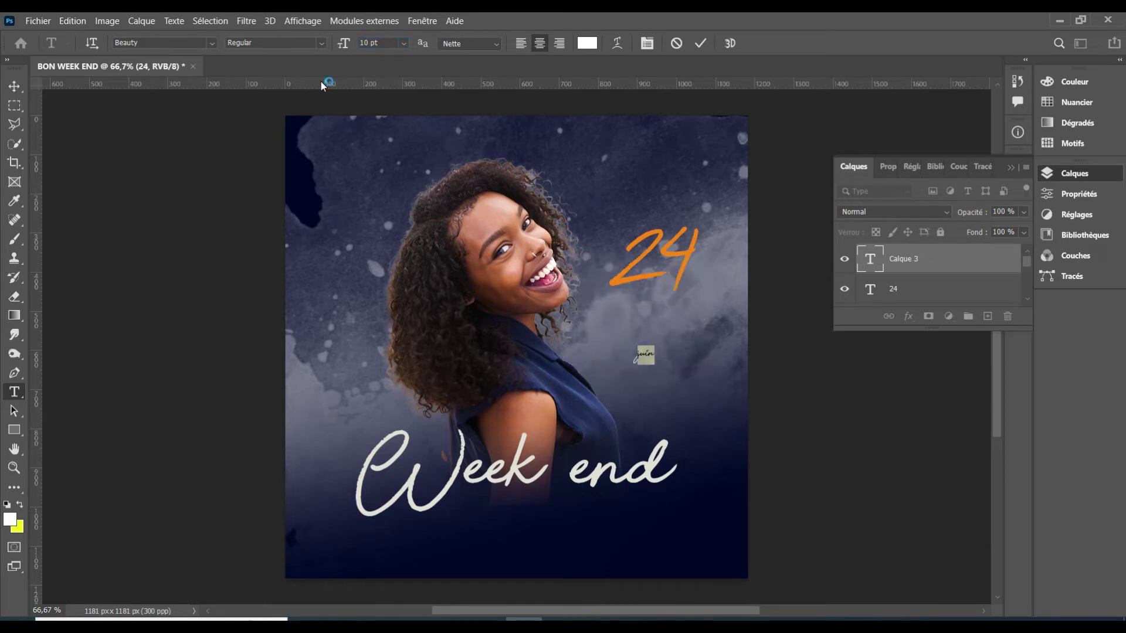
{"action": "left_click", "coordinate": [364, 45]}
{"action": "scroll", "coordinate": [363, 45], "scroll_direction": "up", "scroll_amount": 2}
{"action": "scroll", "coordinate": [363, 45], "scroll_direction": "up", "scroll_amount": 3}
{"action": "scroll", "coordinate": [363, 45], "scroll_direction": "up", "scroll_amount": 8}
{"action": "scroll", "coordinate": [364, 45], "scroll_direction": "up", "scroll_amount": 8}
{"action": "scroll", "coordinate": [364, 45], "scroll_direction": "up", "scroll_amount": 5}
{"action": "scroll", "coordinate": [364, 45], "scroll_direction": "up", "scroll_amount": 3}
{"action": "scroll", "coordinate": [363, 45], "scroll_direction": "up", "scroll_amount": 9}
{"action": "scroll", "coordinate": [363, 46], "scroll_direction": "up", "scroll_amount": 9}
{"action": "scroll", "coordinate": [363, 45], "scroll_direction": "up", "scroll_amount": 1}
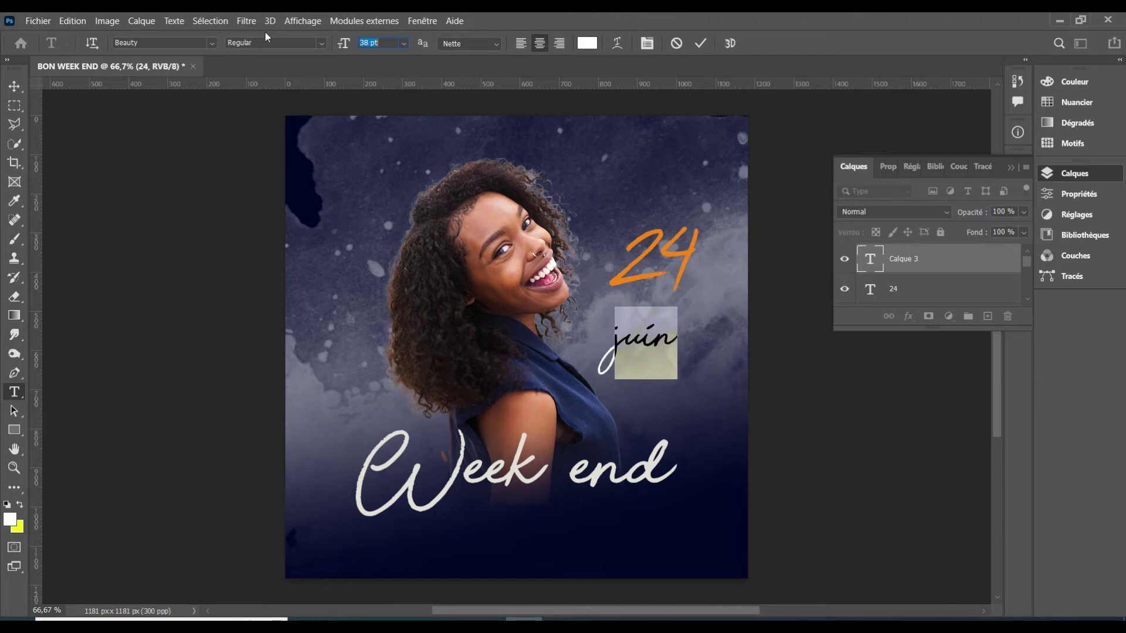
Set juin in Bebas Neue at 26 pt and commit the text.
{"action": "left_click", "coordinate": [172, 42]}
{"action": "left_click", "coordinate": [212, 43]}
{"action": "type", "text": "bebabs"}
{"action": "key", "text": "BackSpace"}
{"action": "key", "text": "BackSpace"}
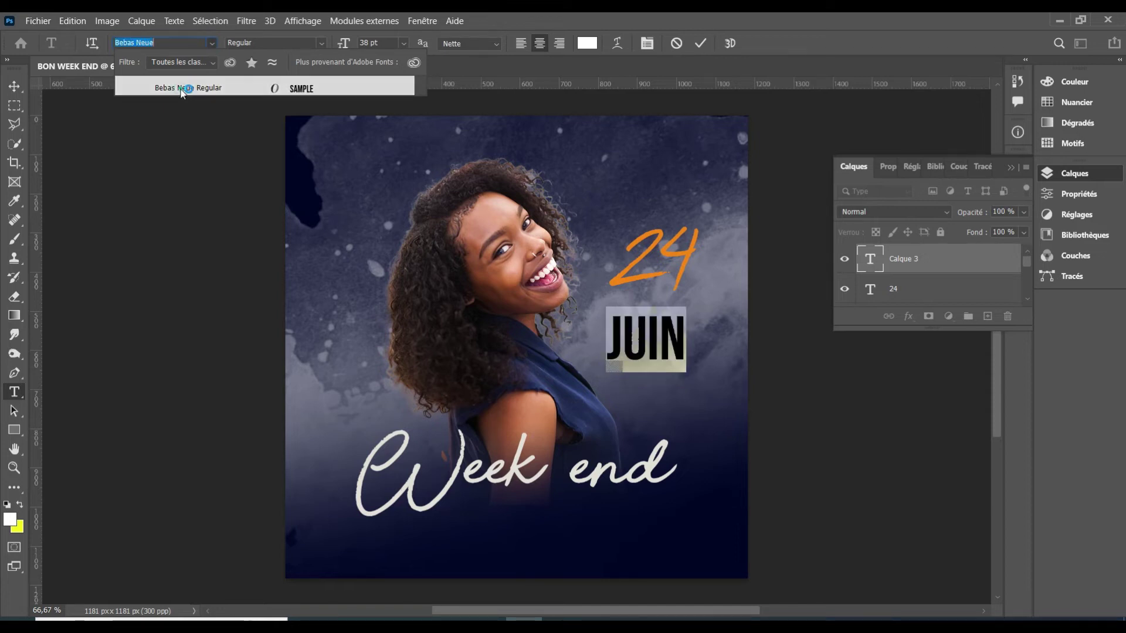
{"action": "left_click", "coordinate": [179, 86]}
{"action": "left_click", "coordinate": [369, 42]}
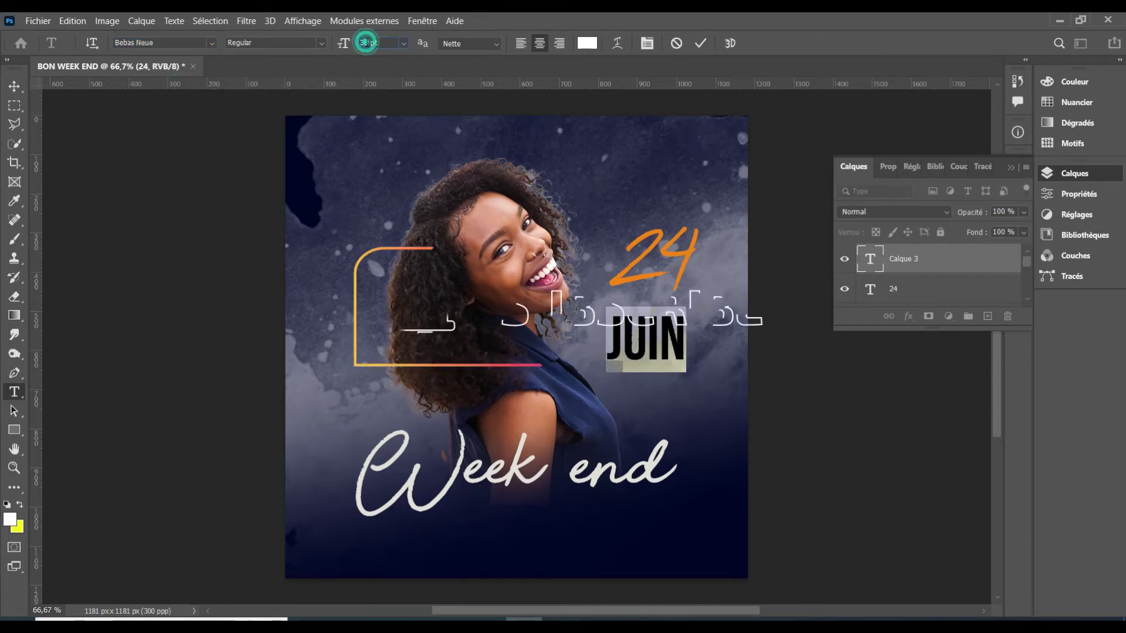
{"action": "key", "text": "Down"}
{"action": "type", "text": "26"}
{"action": "key", "text": "Return"}
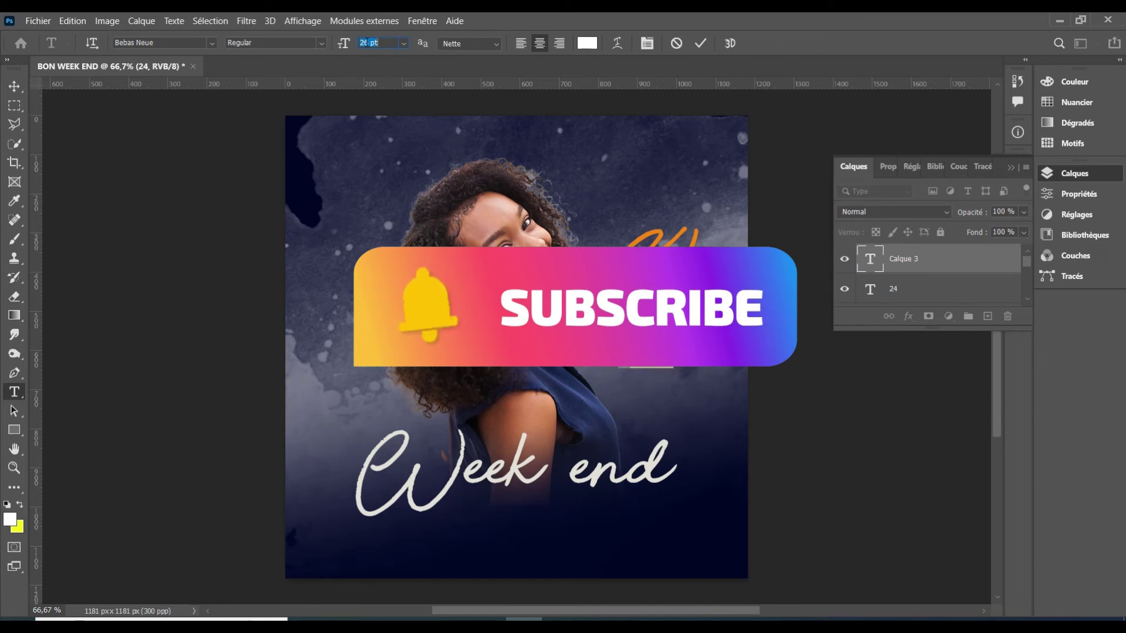
{"action": "left_click", "coordinate": [702, 44]}
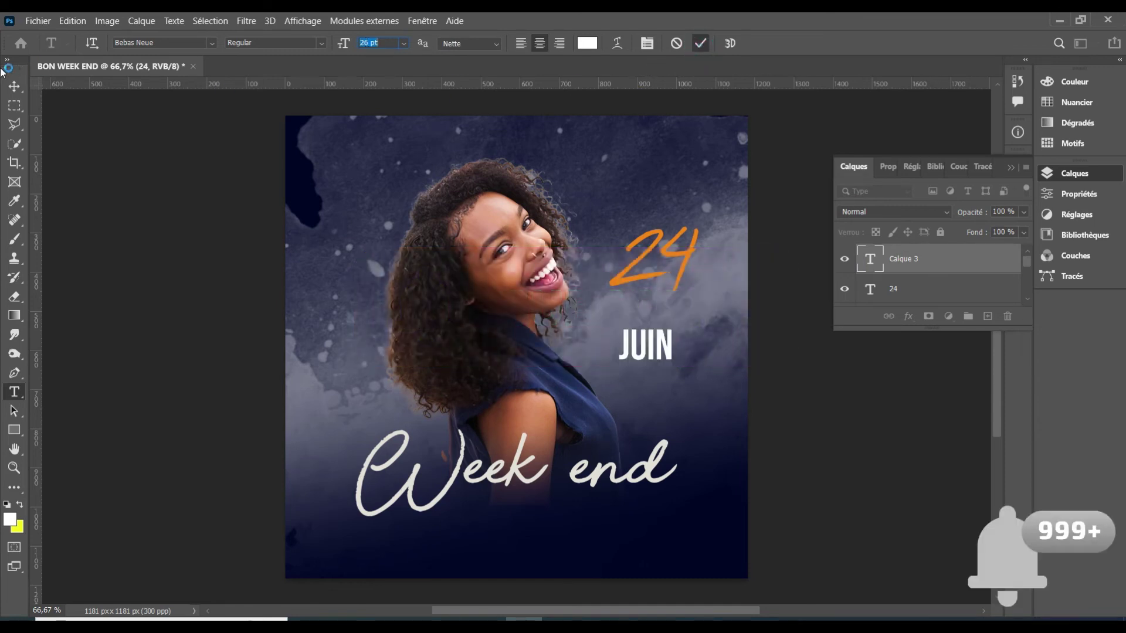
Move JUIN up so it sits just under the orange 24.
{"action": "left_click", "coordinate": [15, 86]}
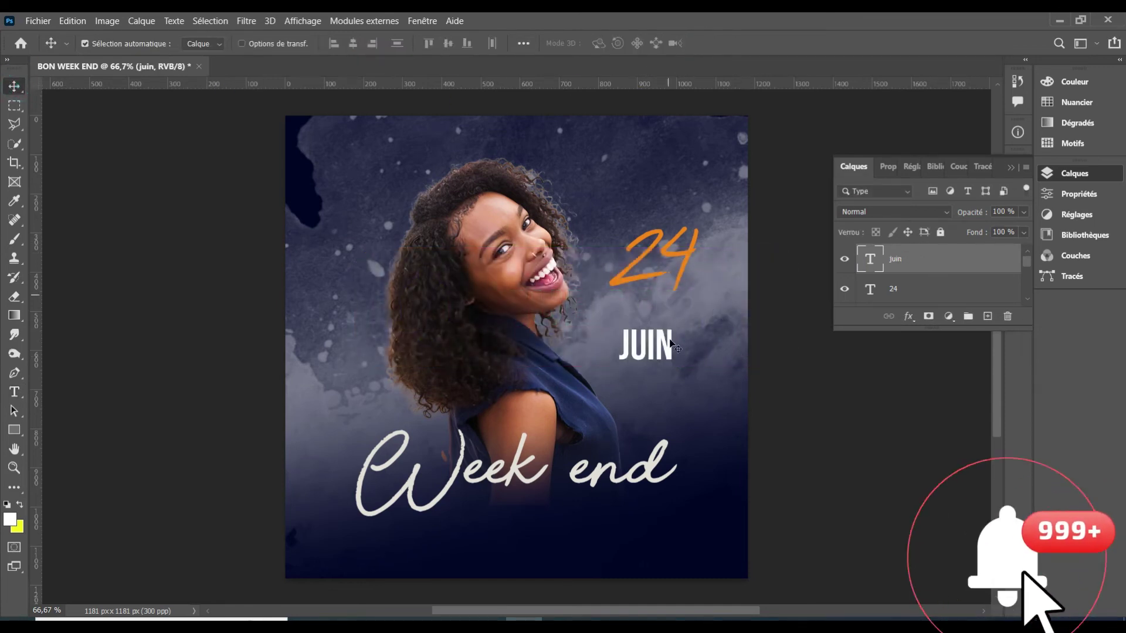
{"action": "left_click_drag", "start_coordinate": [664, 344], "coordinate": [690, 281]}
{"action": "key", "text": "t"}
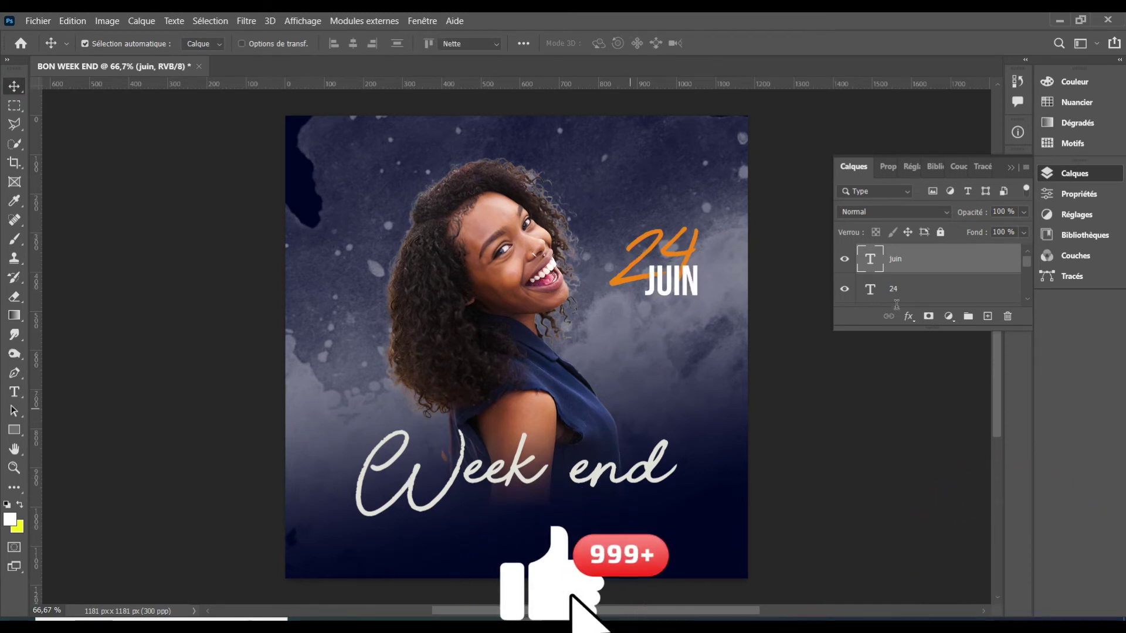
{"action": "scroll", "coordinate": [924, 288], "scroll_direction": "down", "scroll_amount": 3}
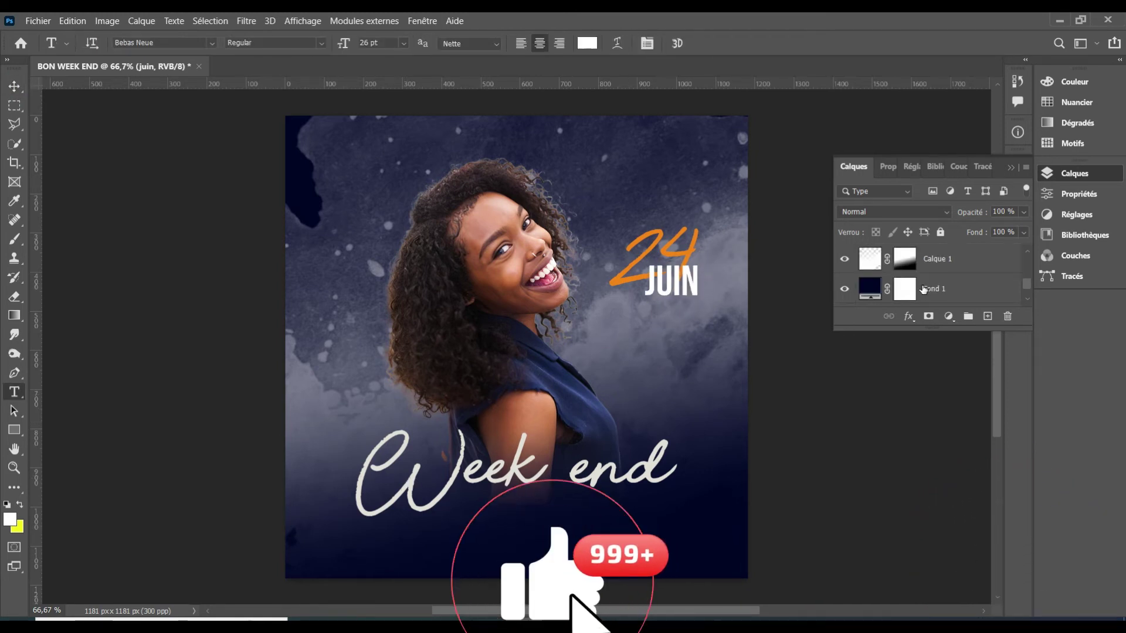
Set Calque 1 to 50% opacity and type 'BON' on the left side.
{"action": "left_click", "coordinate": [938, 258]}
{"action": "key", "text": "5"}
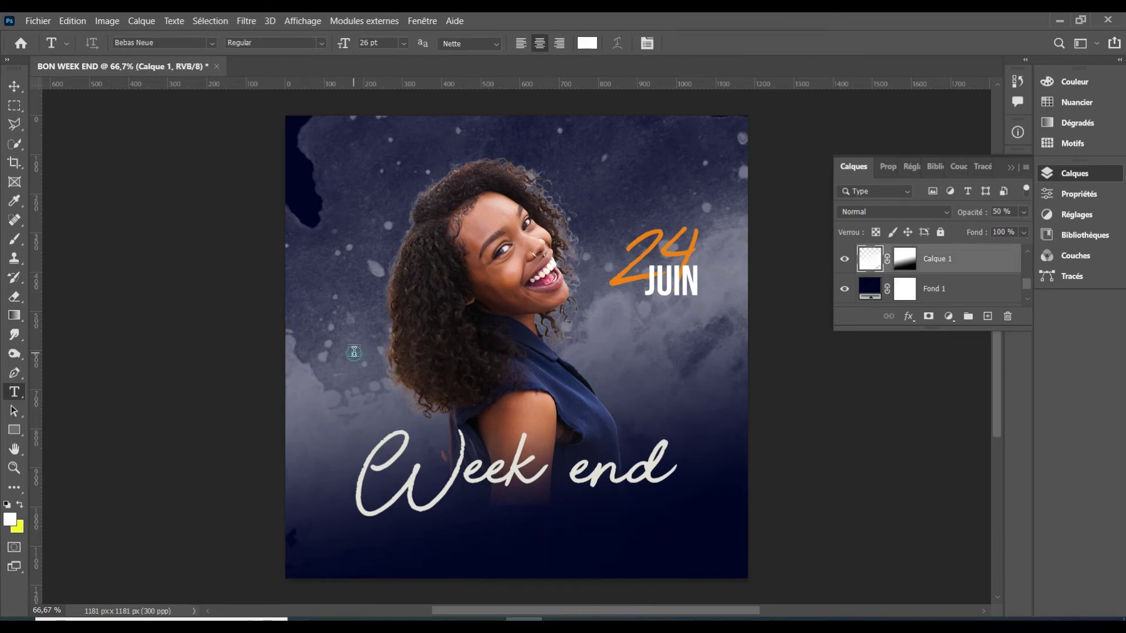
{"action": "left_click", "coordinate": [353, 352]}
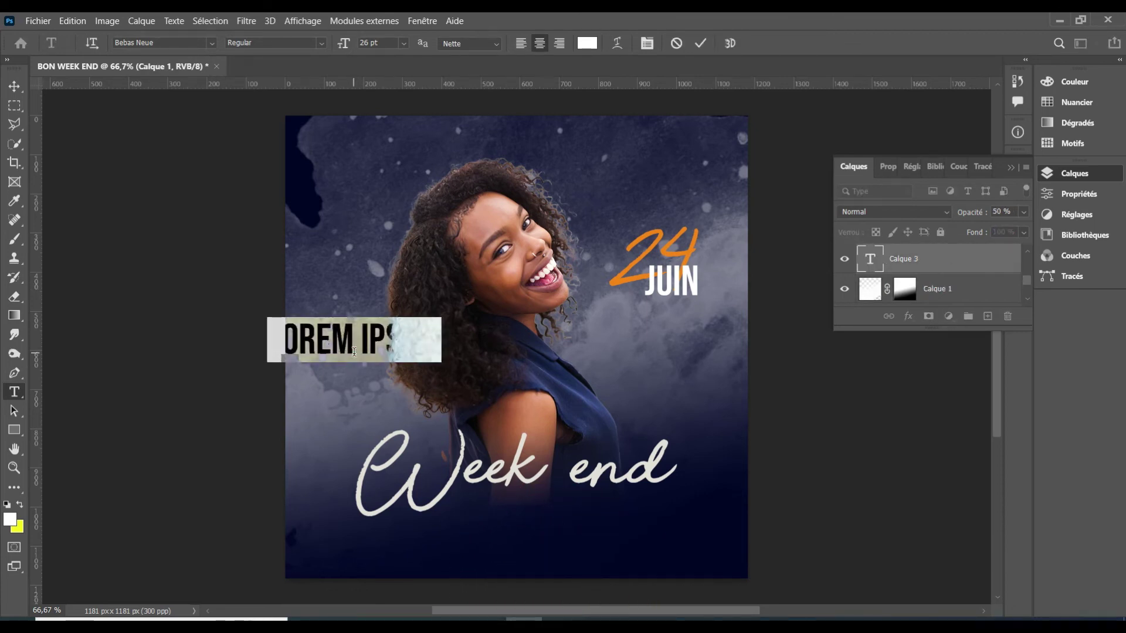
{"action": "type", "text": "BON"}
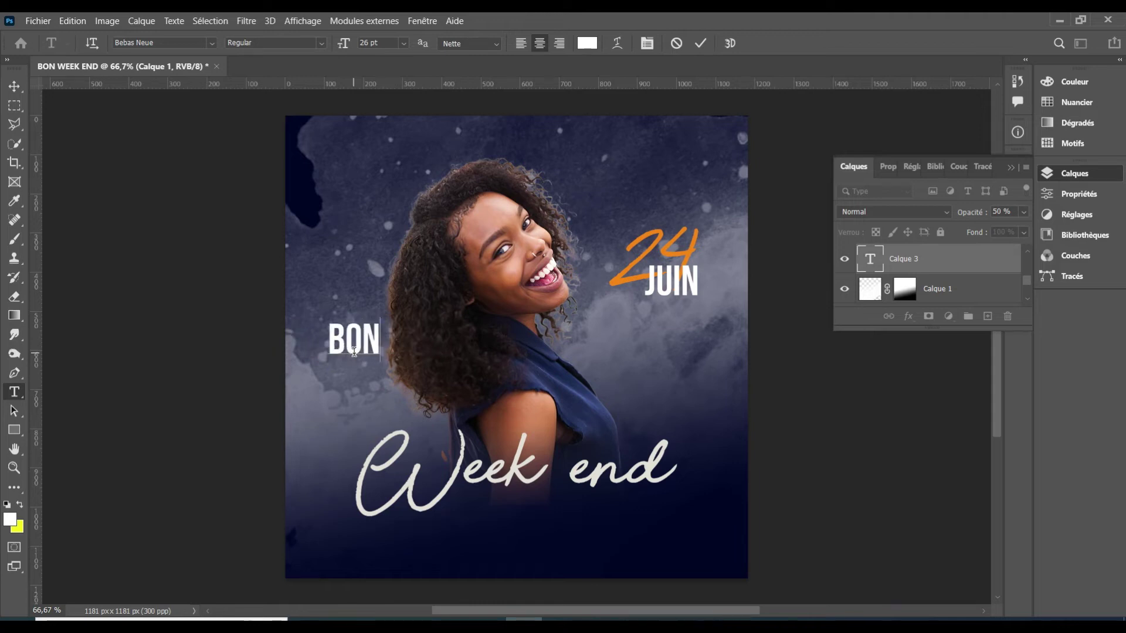
{"action": "key", "text": "ctrl+a"}
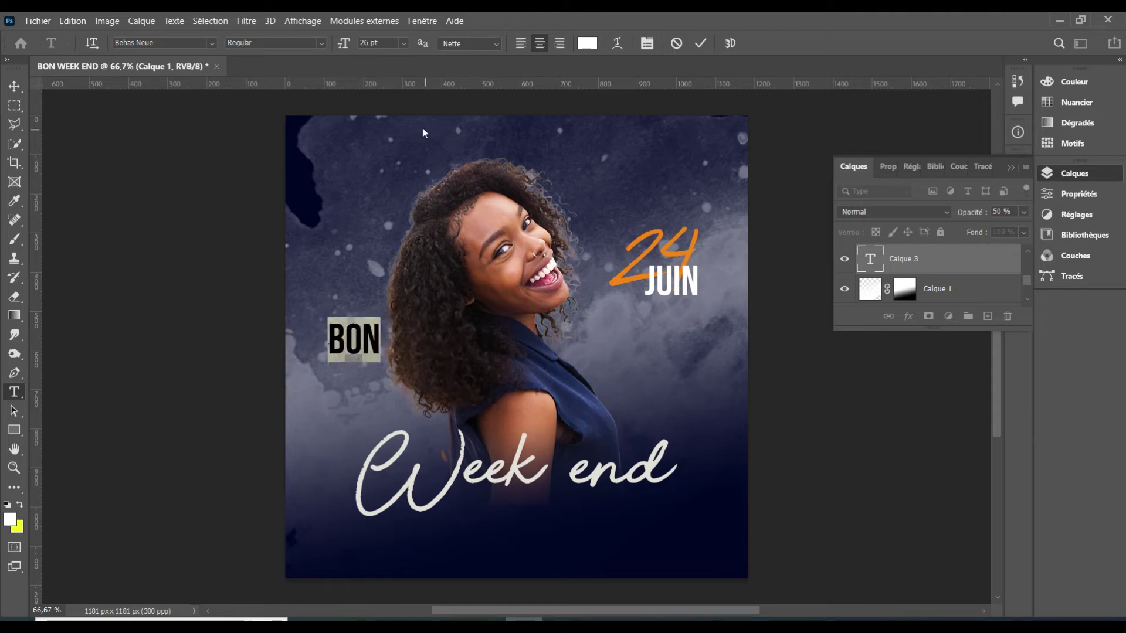
Enlarge the BON text to 250 pt.
{"action": "left_click", "coordinate": [364, 43]}
{"action": "scroll", "coordinate": [364, 43], "scroll_direction": "up", "scroll_amount": 2}
{"action": "scroll", "coordinate": [365, 43], "scroll_direction": "up", "scroll_amount": 2}
{"action": "scroll", "coordinate": [364, 45], "scroll_direction": "up", "scroll_amount": 6}
{"action": "scroll", "coordinate": [364, 45], "scroll_direction": "up", "scroll_amount": 7}
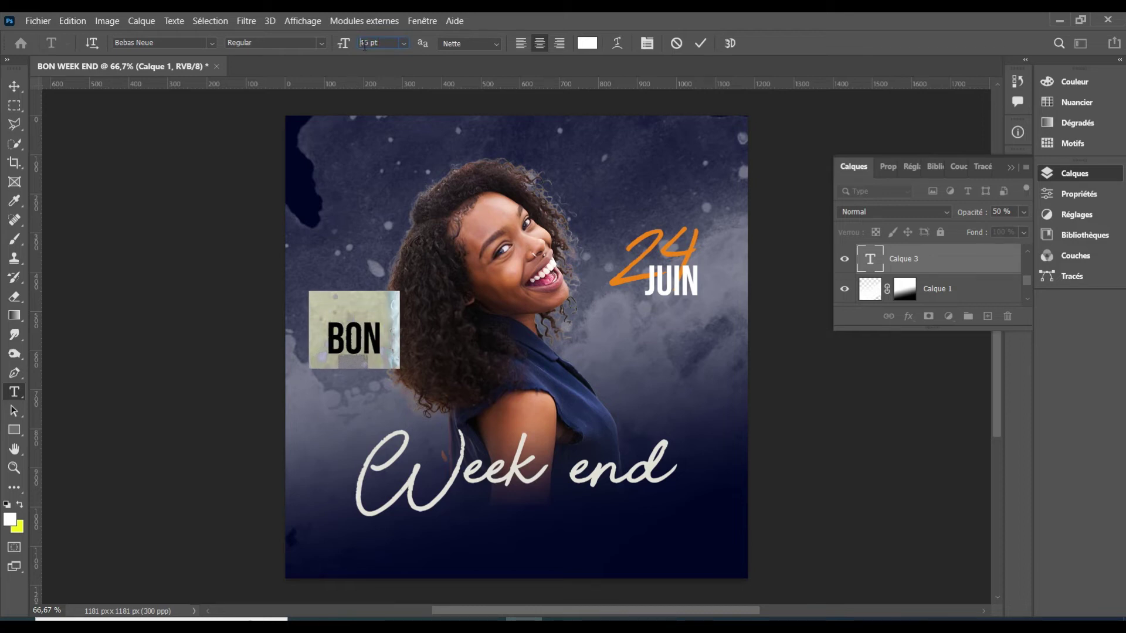
{"action": "scroll", "coordinate": [364, 46], "scroll_direction": "up", "scroll_amount": 9}
{"action": "scroll", "coordinate": [365, 45], "scroll_direction": "up", "scroll_amount": 9}
{"action": "scroll", "coordinate": [365, 45], "scroll_direction": "up", "scroll_amount": 2}
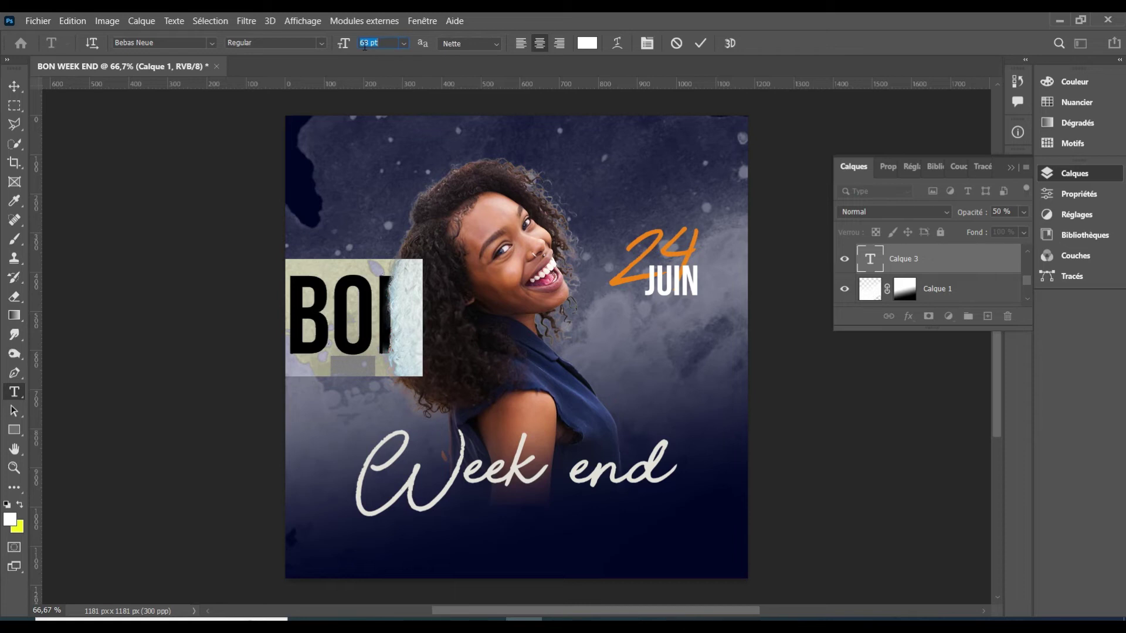
{"action": "type", "text": "250"}
{"action": "key", "text": "Return"}
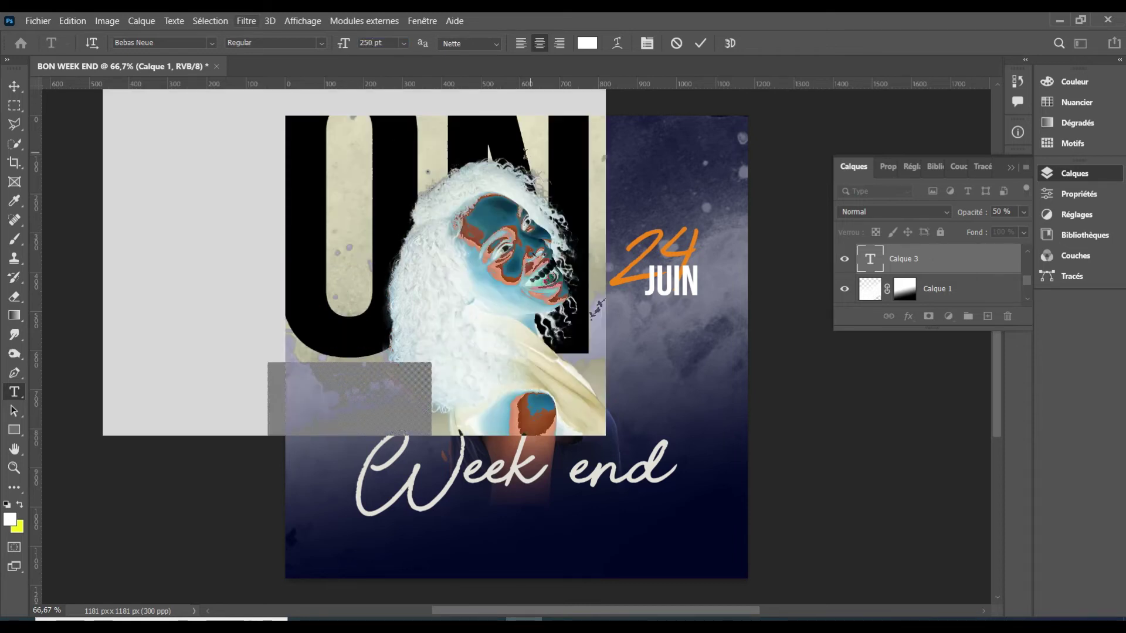
Reduce BON through 230 and 200 pt down to 180 pt and commit it.
{"action": "left_click", "coordinate": [364, 44]}
{"action": "type", "text": "230"}
{"action": "key", "text": "Return"}
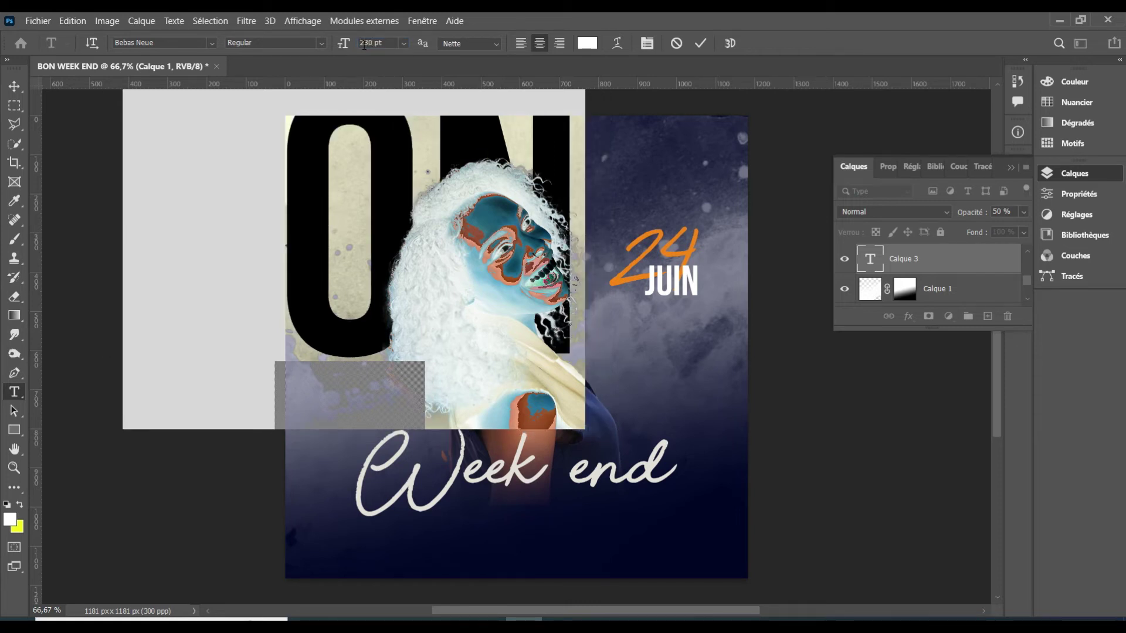
{"action": "type", "text": "20"}
{"action": "key", "text": "Return"}
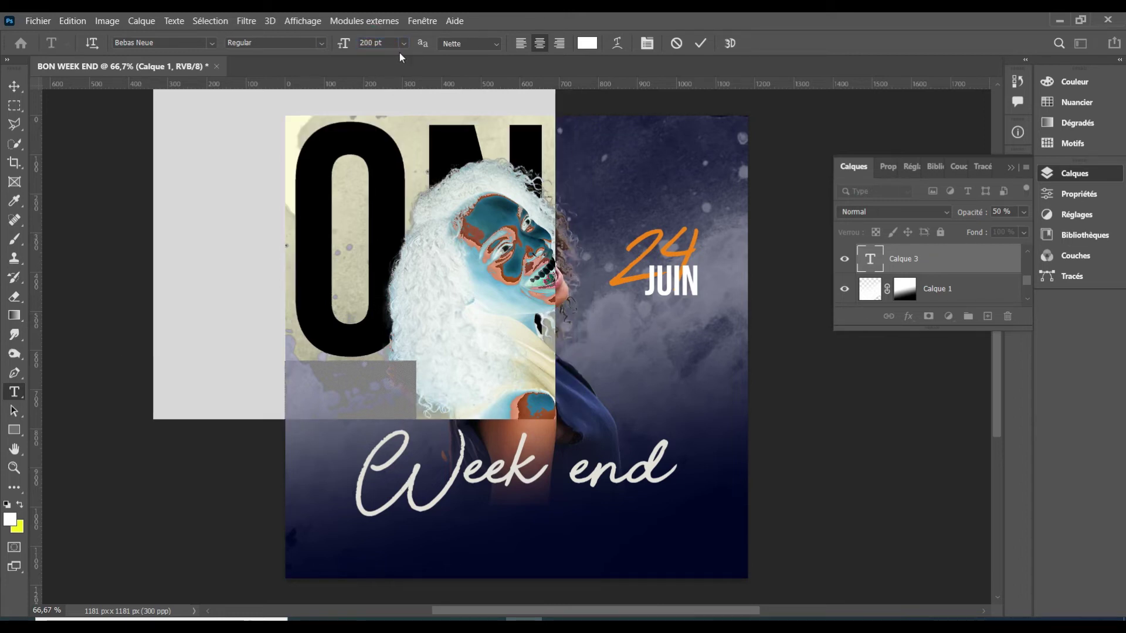
{"action": "double_click", "coordinate": [371, 43]}
{"action": "type", "text": "180"}
{"action": "key", "text": "Return"}
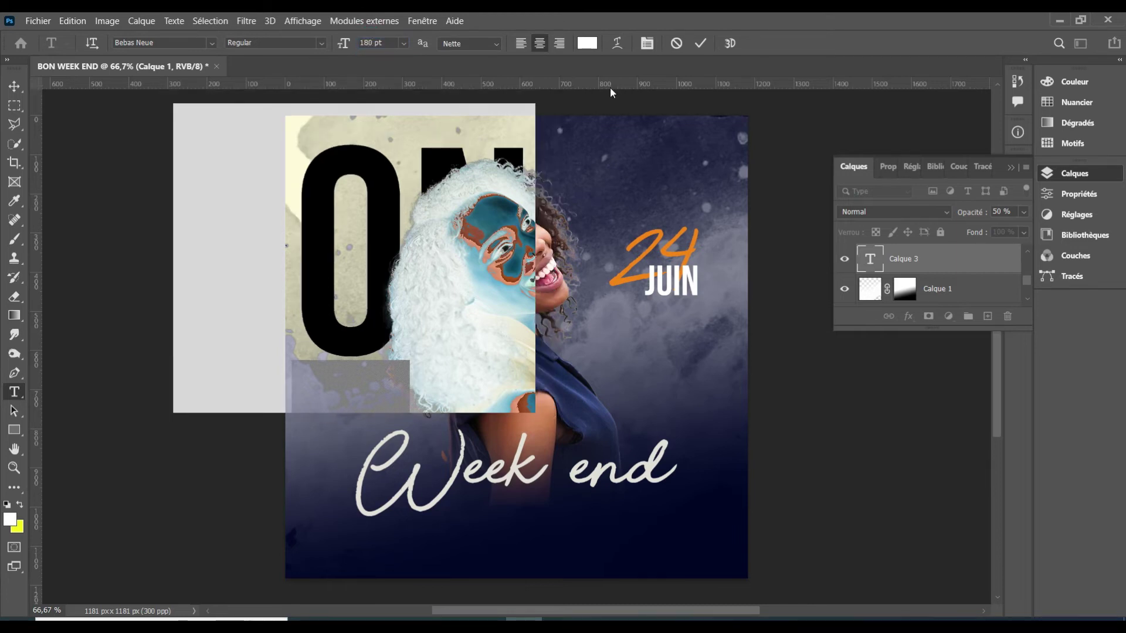
{"action": "left_click", "coordinate": [701, 43]}
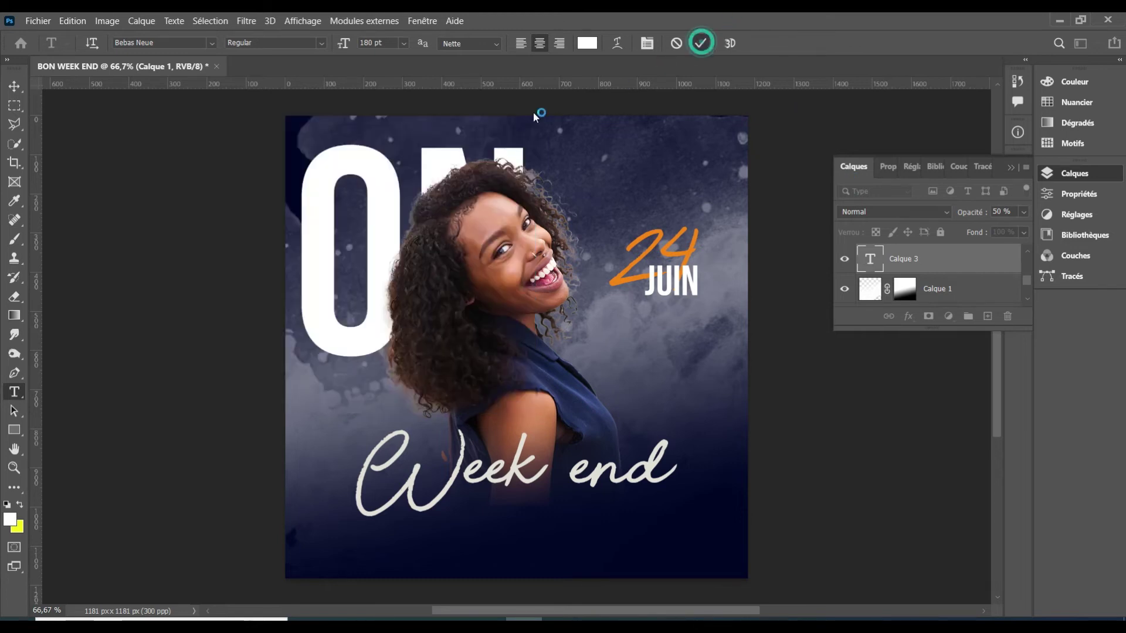
Slide BON right so the whole word shows, and nudge the woman right.
{"action": "left_click", "coordinate": [15, 87]}
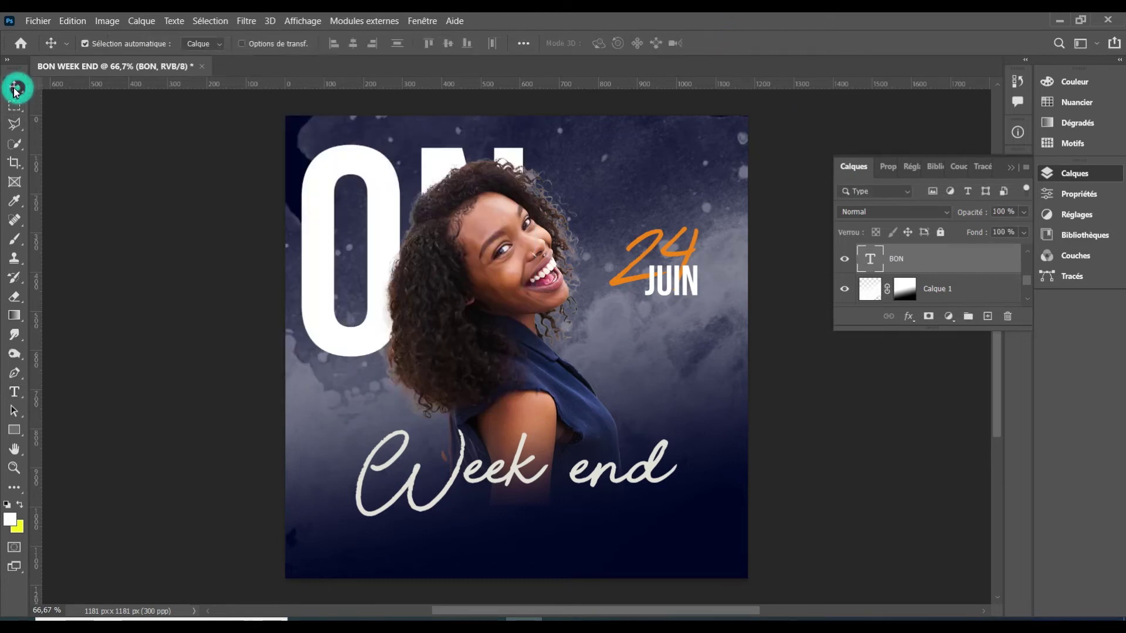
{"action": "mouse_move", "coordinate": [364, 188]}
{"action": "left_mouse_down"}
{"action": "mouse_move", "coordinate": [521, 206]}
{"action": "mouse_move", "coordinate": [520, 172]}
{"action": "mouse_move", "coordinate": [526, 185]}
{"action": "left_mouse_up"}
{"action": "left_click", "coordinate": [498, 233]}
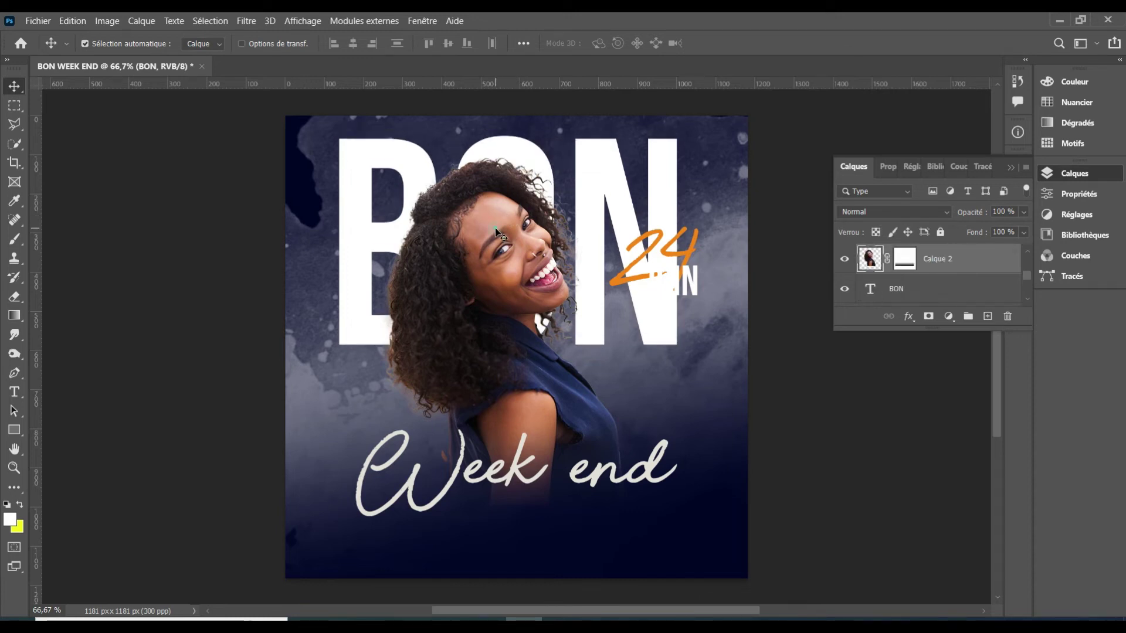
{"action": "left_click_drag", "start_coordinate": [520, 250], "coordinate": [538, 250]}
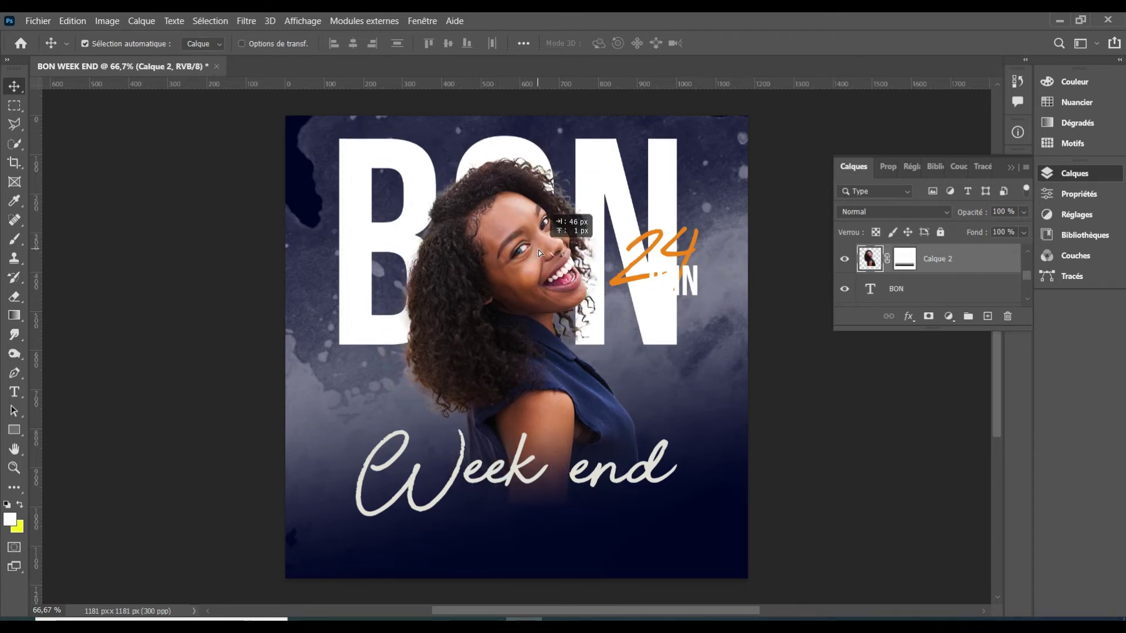
Scale the woman to about 90% and shift her down-right.
{"action": "key", "text": "ctrl"}
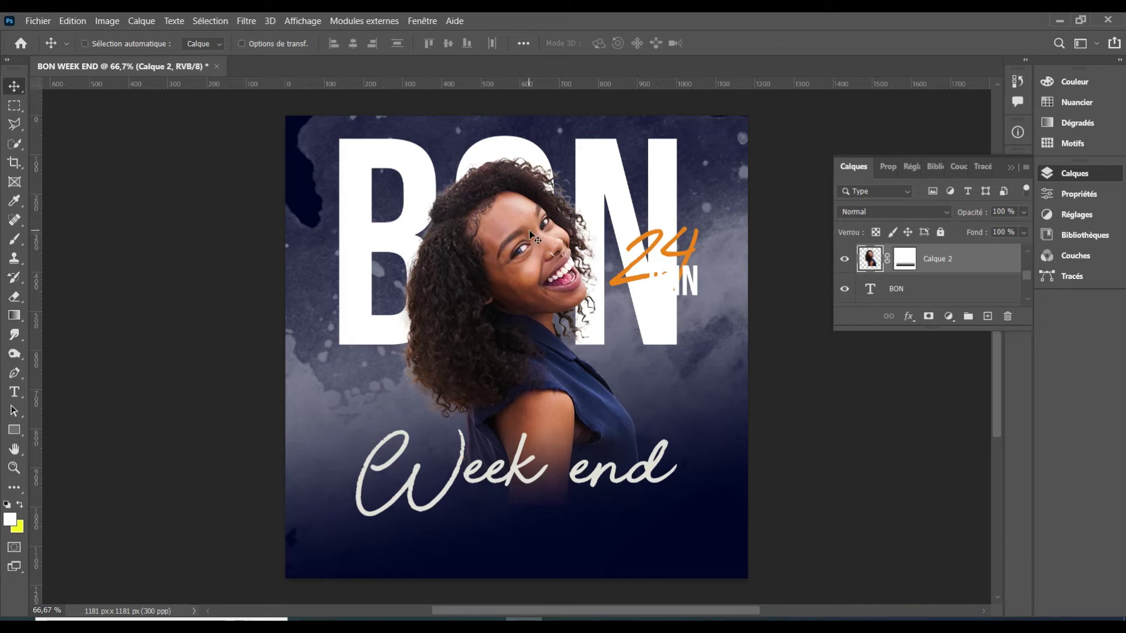
{"action": "key", "text": "ctrl+t"}
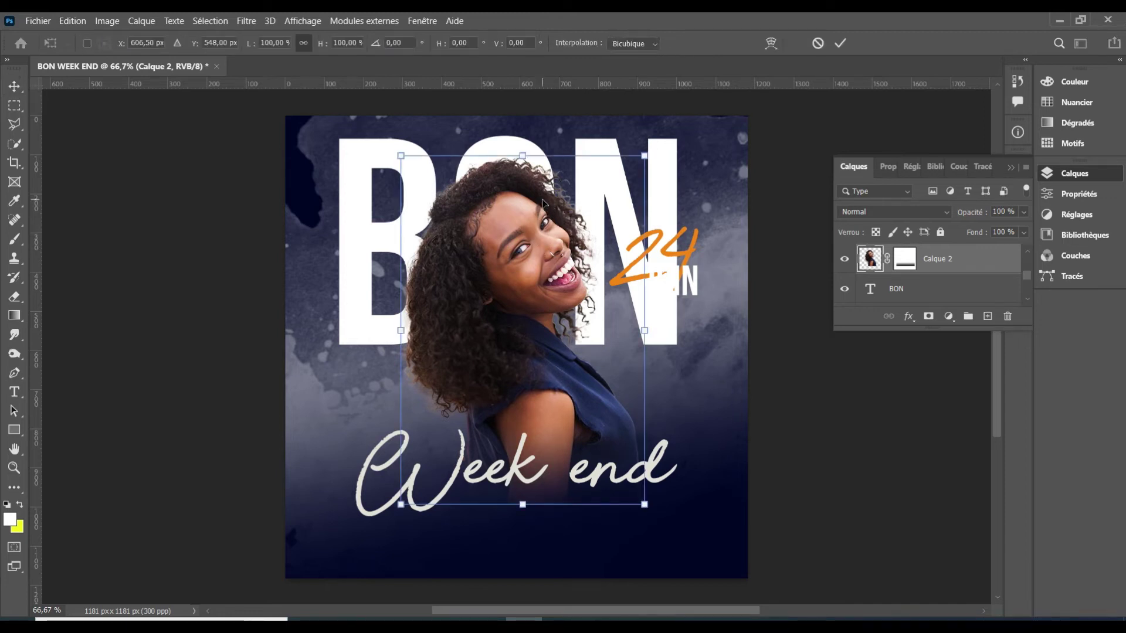
{"action": "left_click_drag", "start_coordinate": [643, 158], "coordinate": [621, 192]}
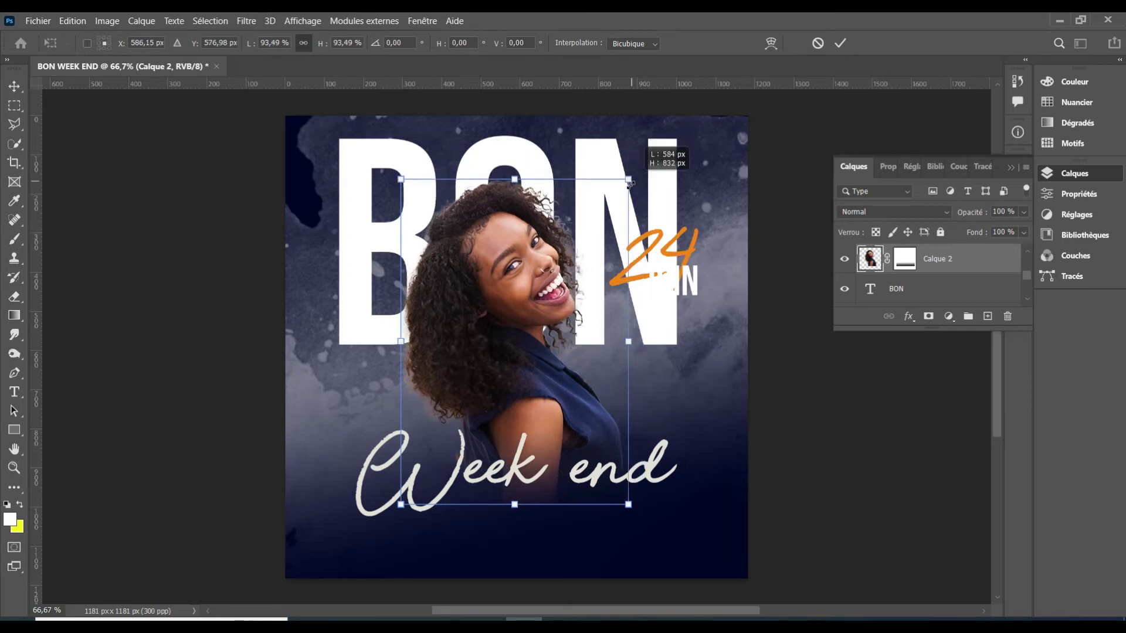
{"action": "left_click_drag", "start_coordinate": [519, 285], "coordinate": [525, 291]}
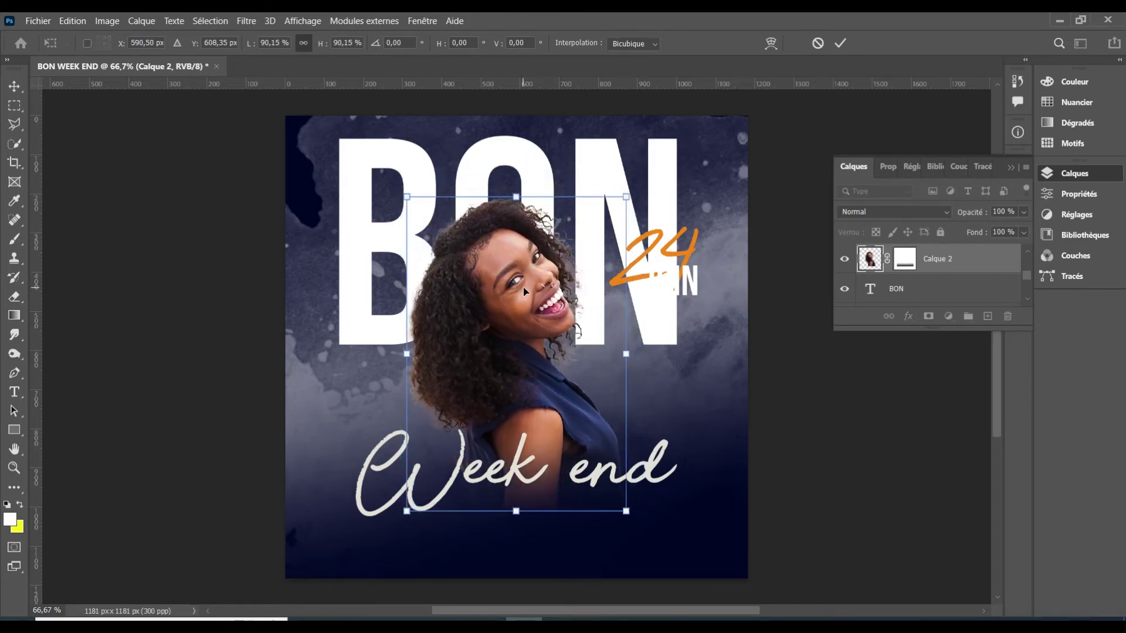
{"action": "key", "text": "Return"}
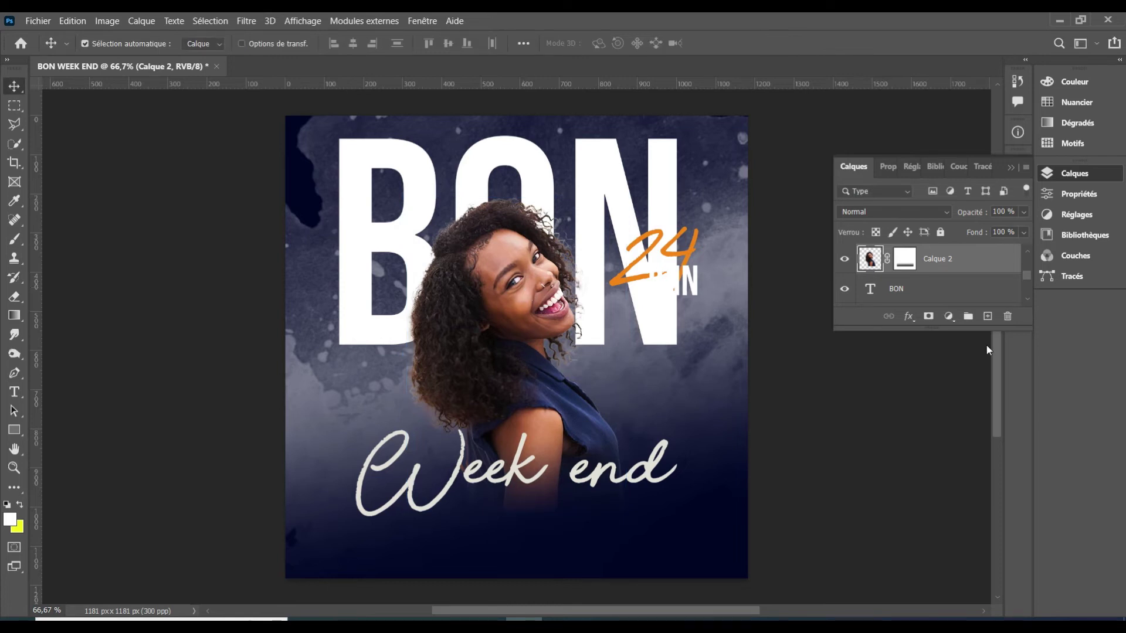
Mask BON with a top-to-bottom white-to-black gradient so its lower part fades out.
{"action": "left_click", "coordinate": [961, 294]}
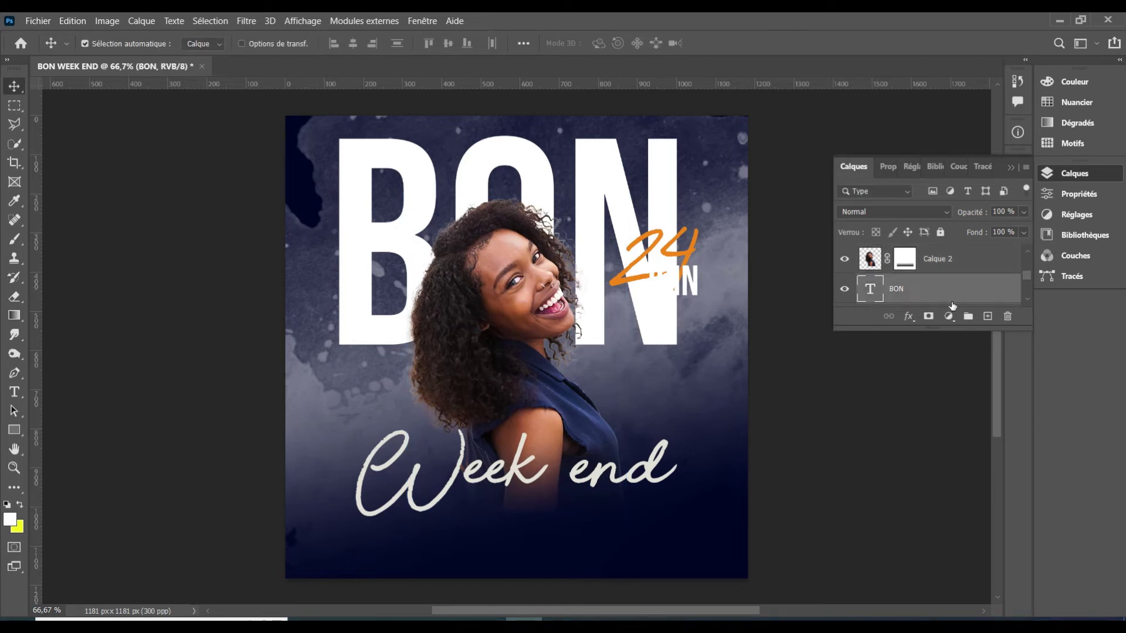
{"action": "left_click", "coordinate": [929, 317]}
{"action": "left_click", "coordinate": [14, 315]}
{"action": "left_click_drag", "start_coordinate": [536, 222], "coordinate": [520, 322]}
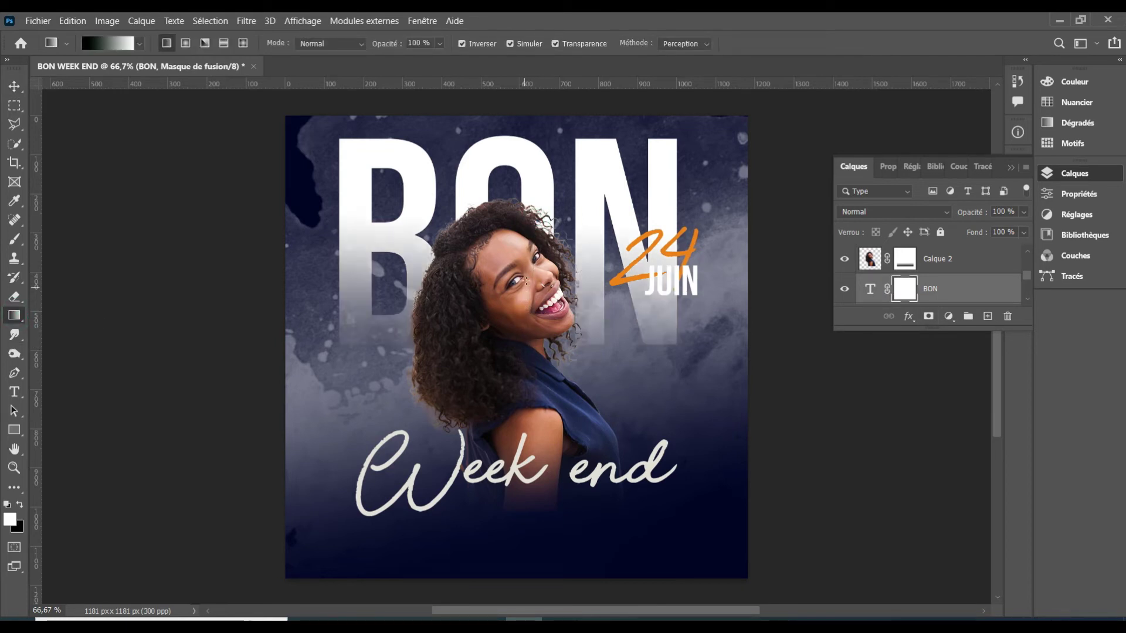
{"action": "left_click_drag", "start_coordinate": [520, 265], "coordinate": [528, 324]}
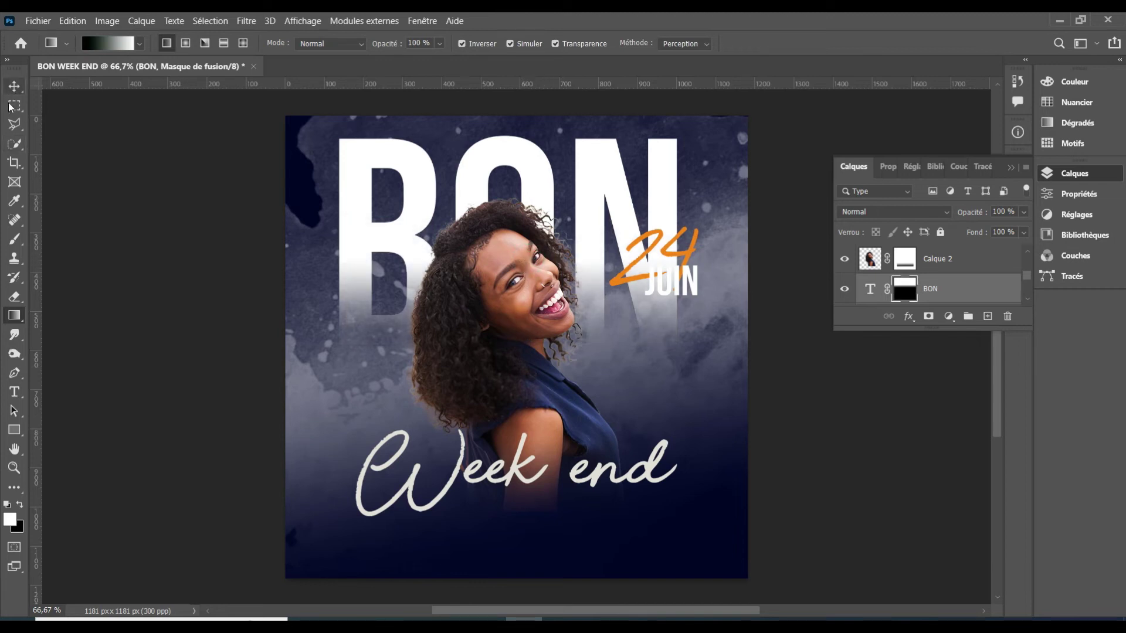
{"action": "left_click", "coordinate": [15, 86]}
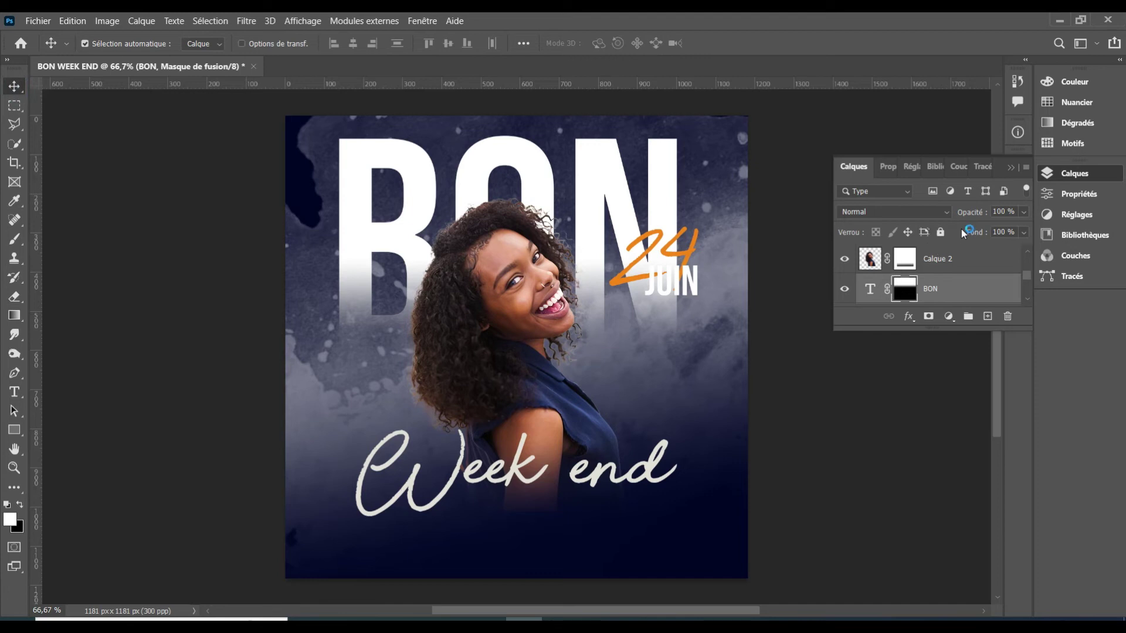
Set BON's blend mode to Incrustation (Overlay) and target the text instead of its mask.
{"action": "left_click", "coordinate": [943, 214]}
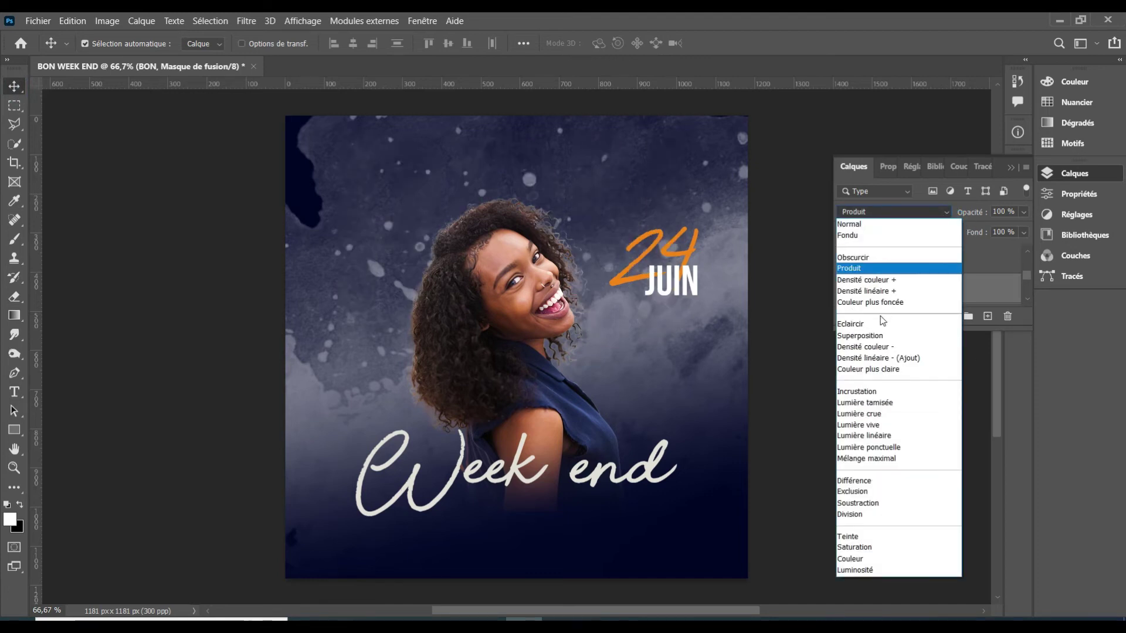
{"action": "left_click", "coordinate": [873, 392]}
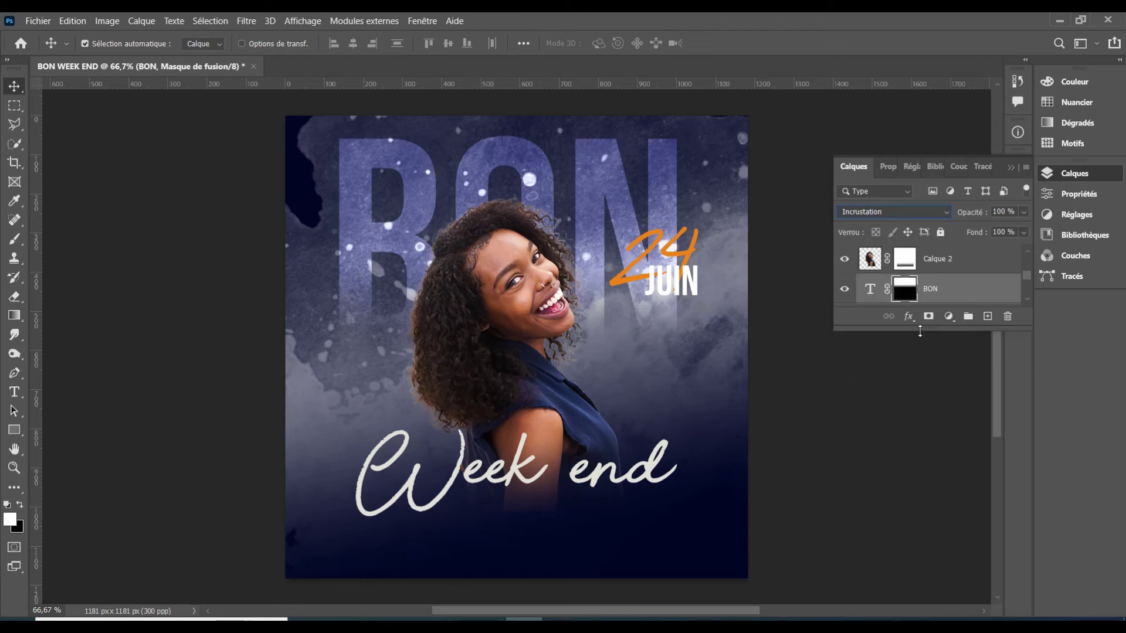
{"action": "key", "text": "ctrl+2"}
Give BON a tight drop shadow (distance about 18 px, size 2 px) and enable Lueur interne.
{"action": "double_click", "coordinate": [998, 294]}
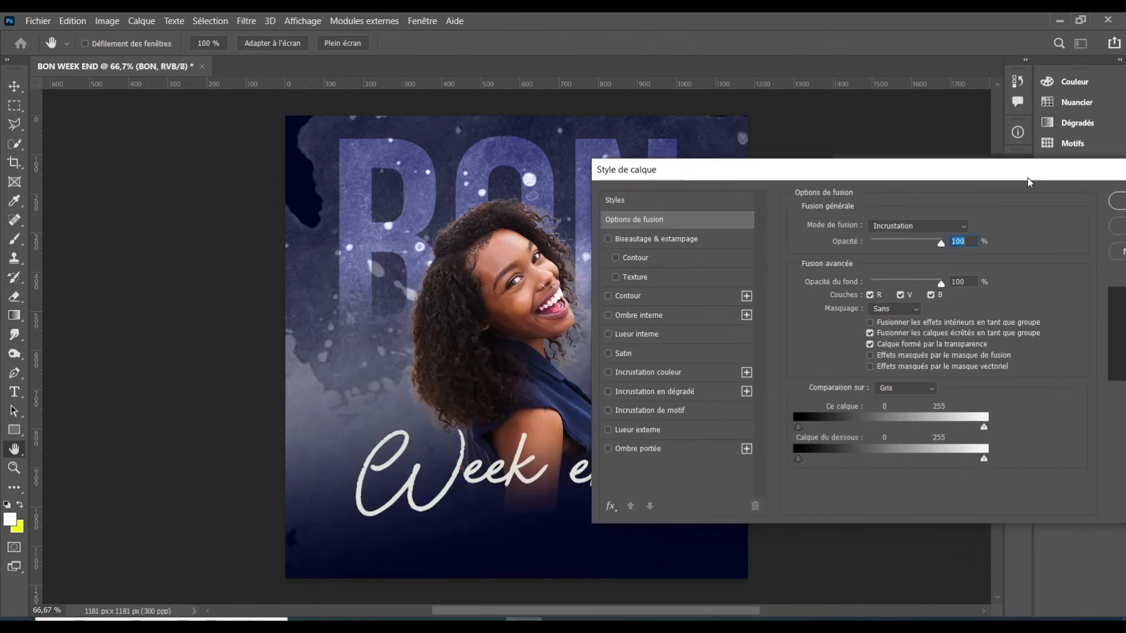
{"action": "left_click", "coordinate": [687, 448]}
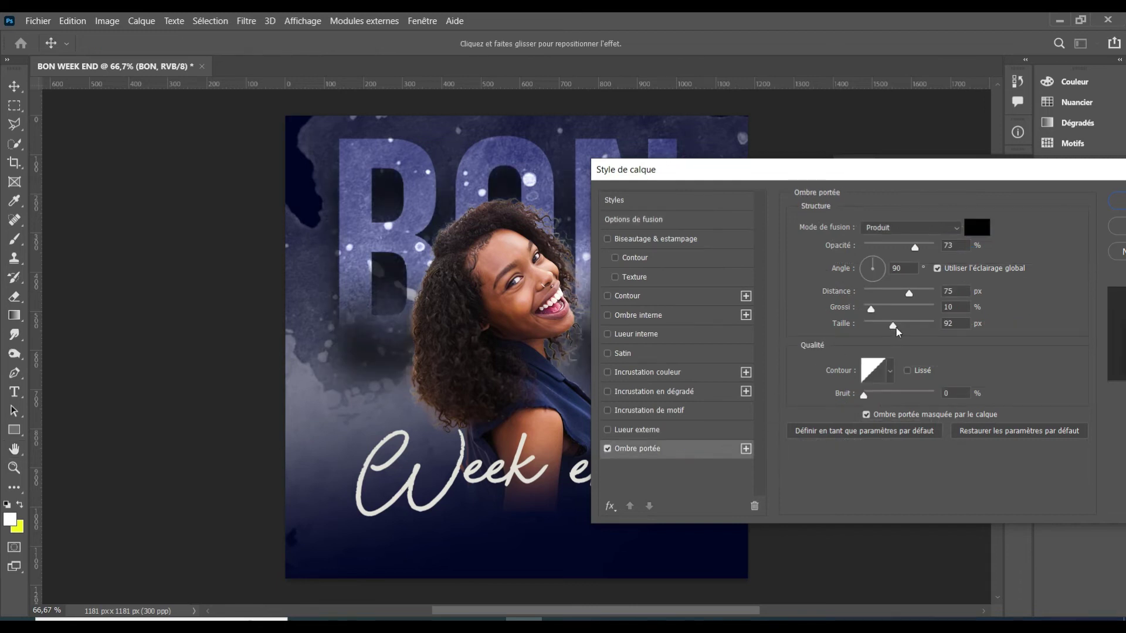
{"action": "mouse_move", "coordinate": [897, 329]}
{"action": "left_mouse_down"}
{"action": "mouse_move", "coordinate": [853, 334]}
{"action": "mouse_move", "coordinate": [867, 333]}
{"action": "left_mouse_up"}
{"action": "left_click_drag", "start_coordinate": [910, 296], "coordinate": [879, 298]}
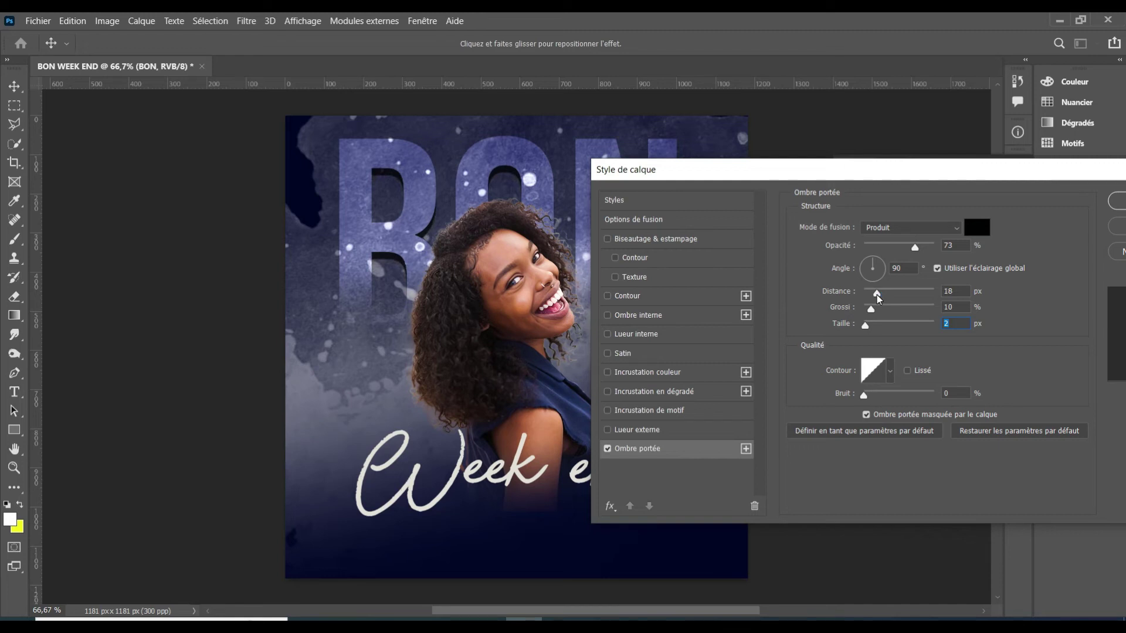
{"action": "left_click_drag", "start_coordinate": [880, 299], "coordinate": [879, 297]}
{"action": "left_click", "coordinate": [665, 335]}
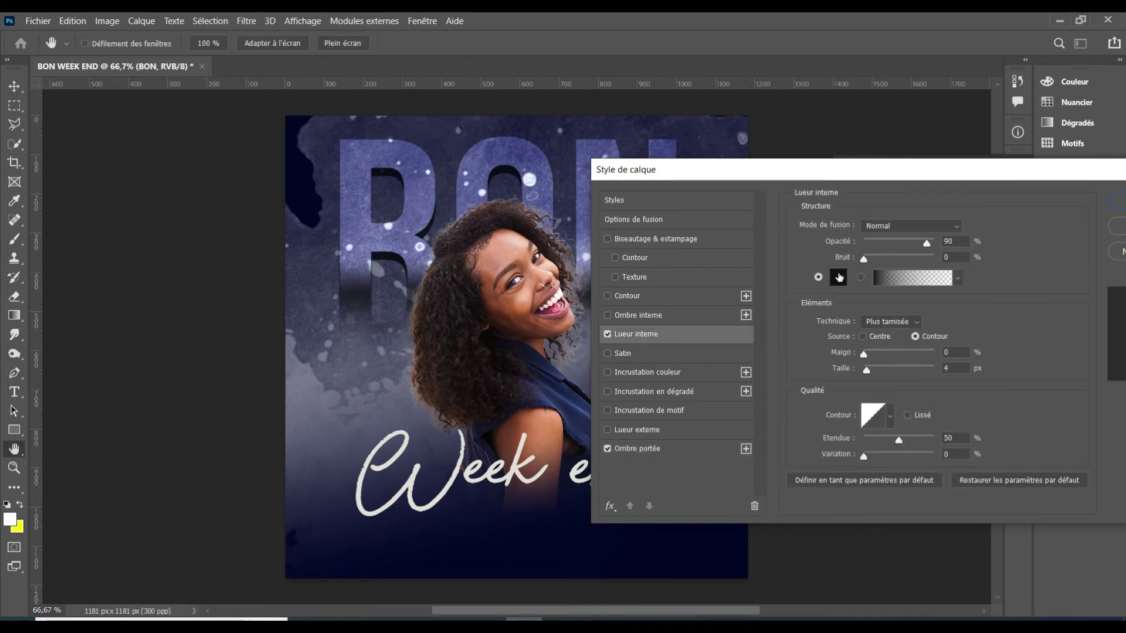
Set the Lueur interne colour to teal 08ceb9.
{"action": "left_click", "coordinate": [838, 278]}
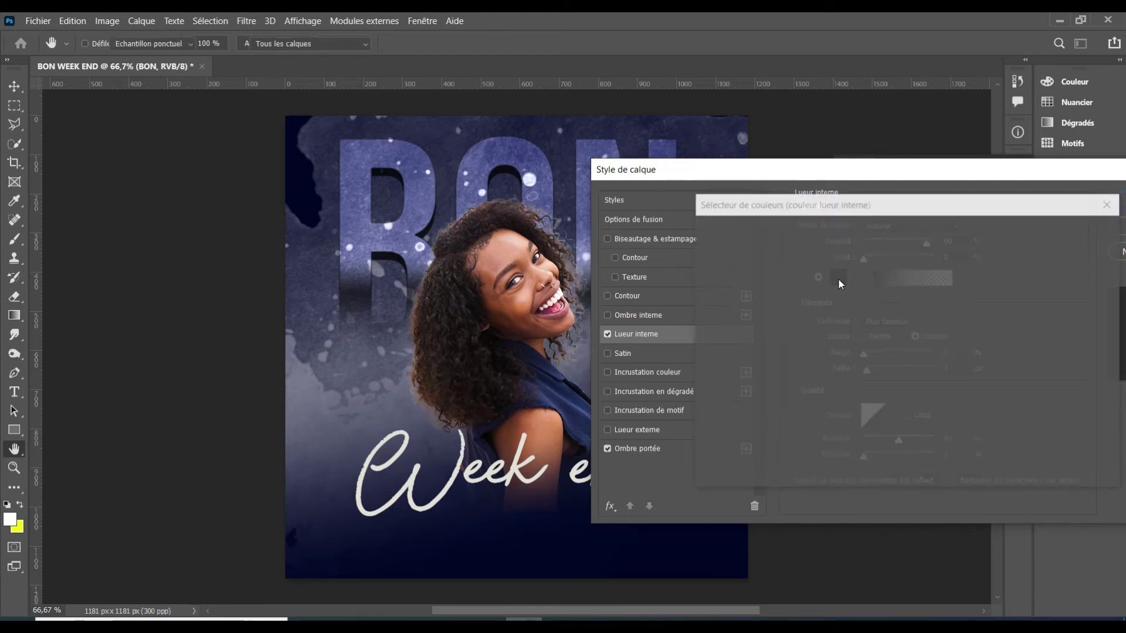
{"action": "left_click", "coordinate": [860, 306]}
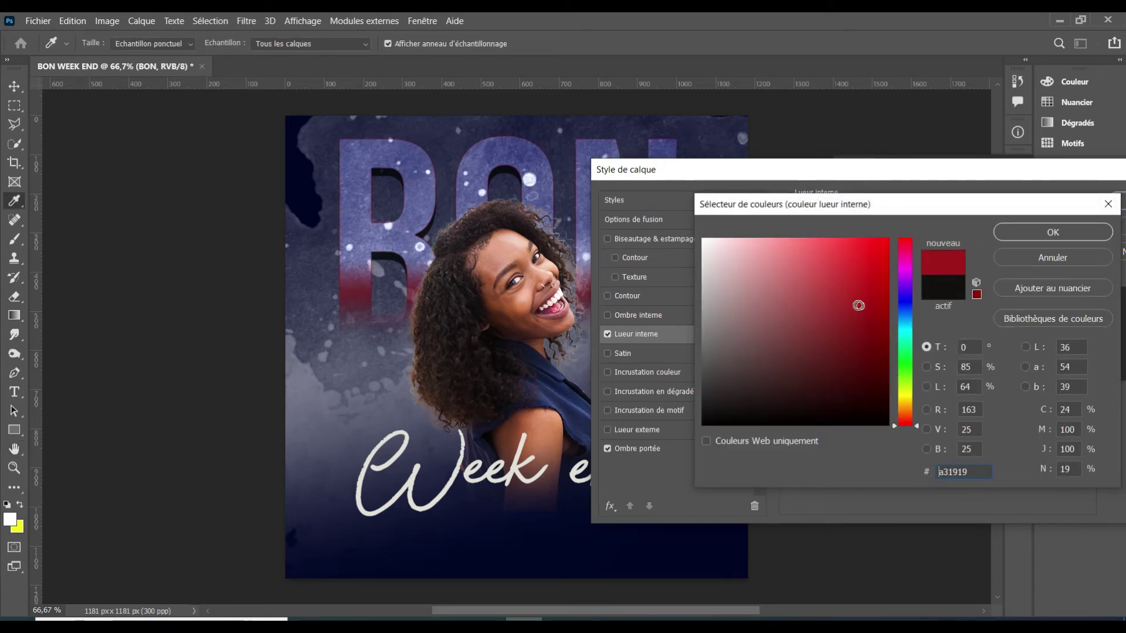
{"action": "left_click", "coordinate": [905, 338]}
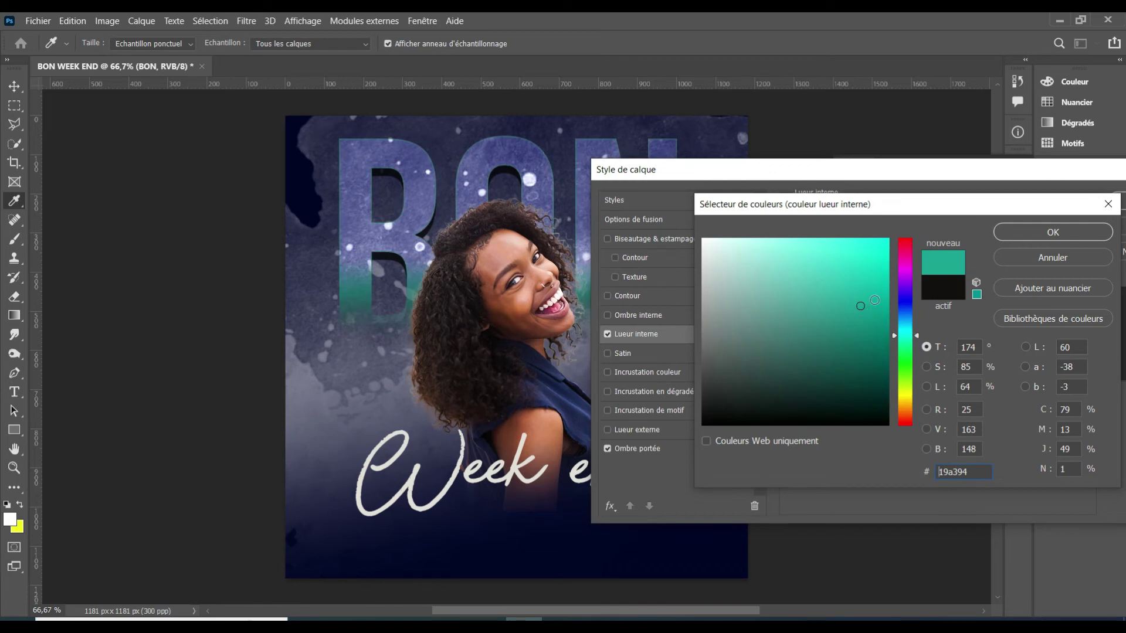
{"action": "left_click", "coordinate": [882, 275]}
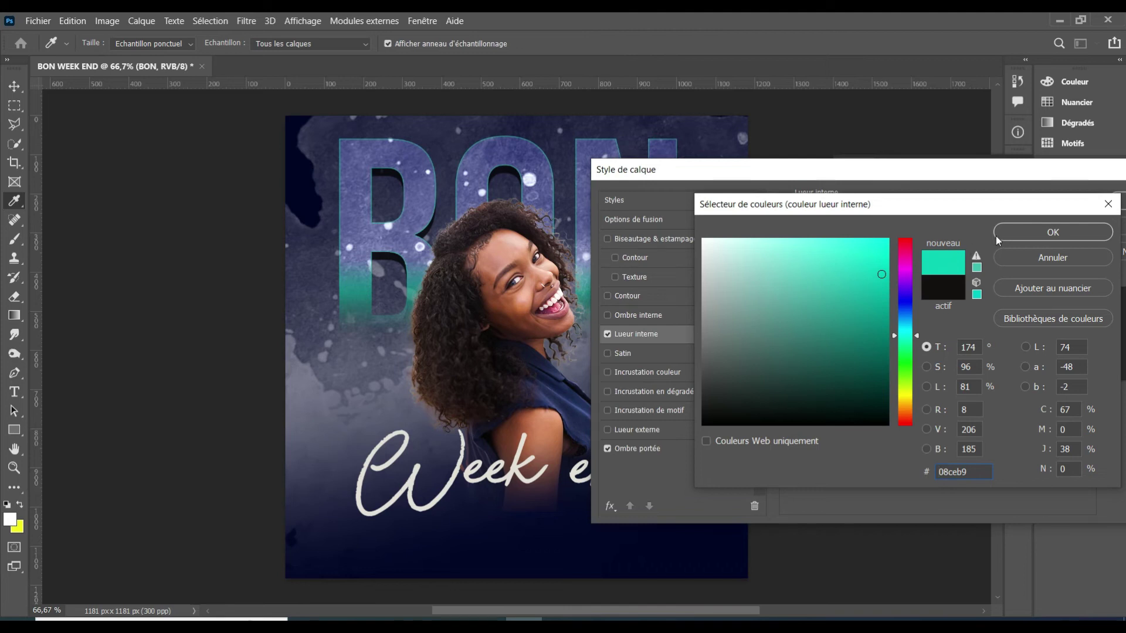
{"action": "left_click", "coordinate": [1016, 231]}
Turn Lueur interne back off and apply the BON layer style.
{"action": "mouse_move", "coordinate": [860, 188]}
{"action": "left_mouse_down"}
{"action": "mouse_move", "coordinate": [795, 252]}
{"action": "mouse_move", "coordinate": [757, 248]}
{"action": "left_mouse_up"}
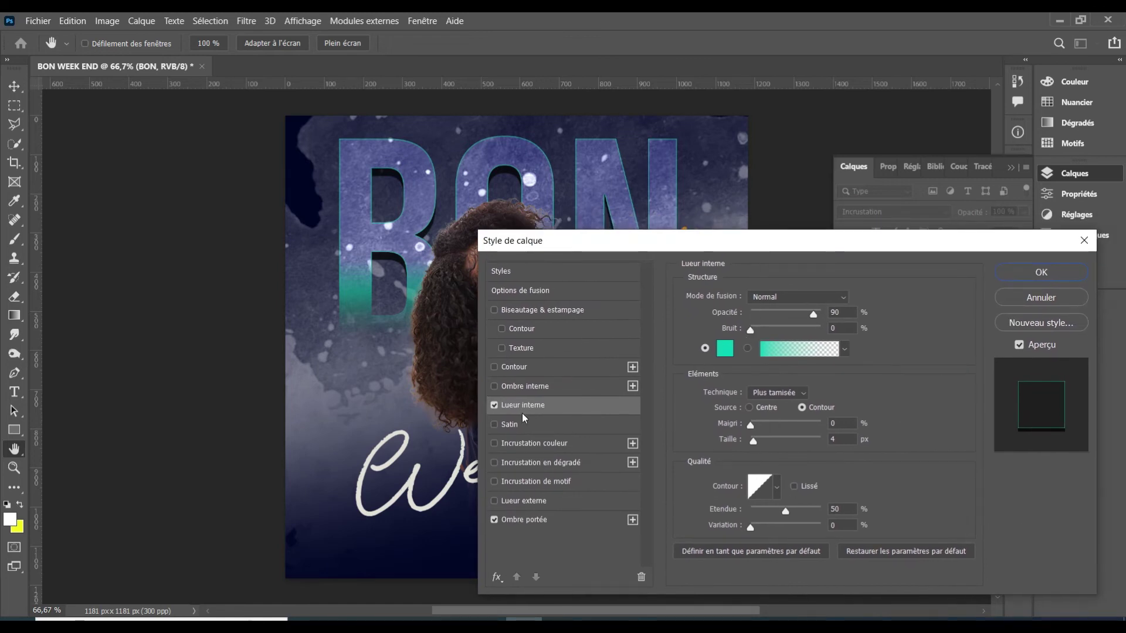
{"action": "left_click", "coordinate": [494, 405]}
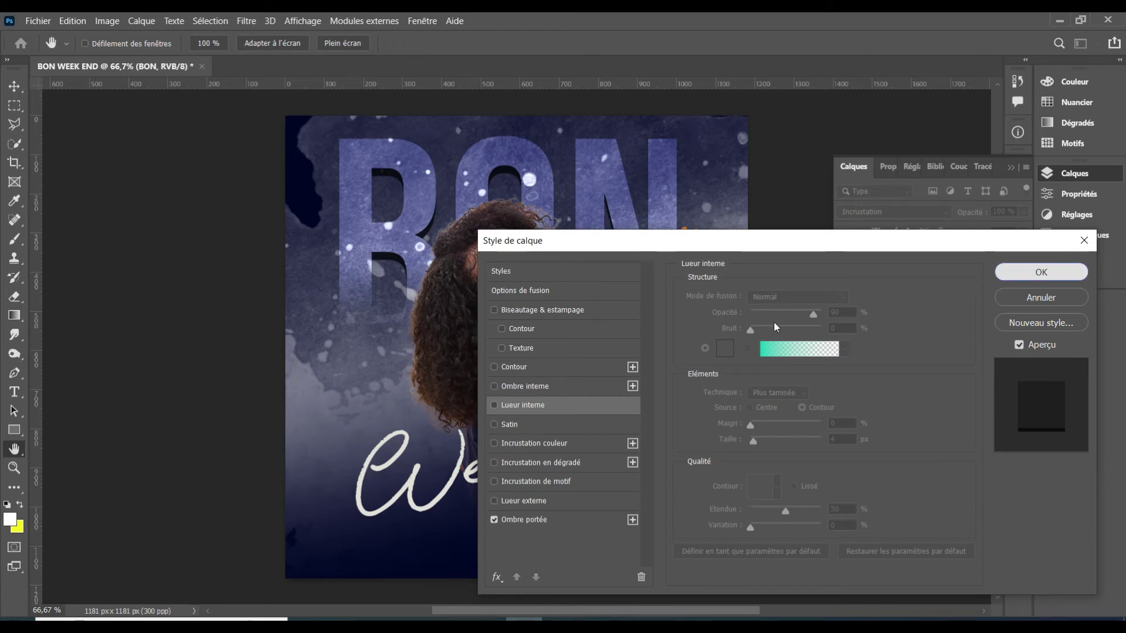
{"action": "key", "text": "Return"}
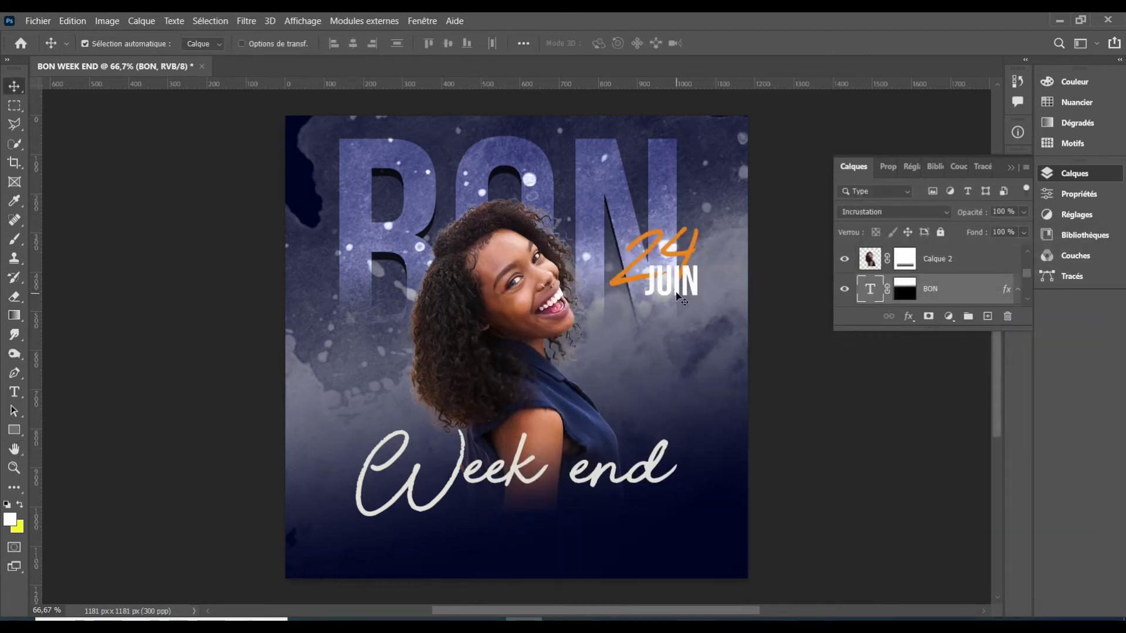
Move JUIN down beneath the 24 and shift the orange 24 slightly down-left.
{"action": "left_click_drag", "start_coordinate": [681, 299], "coordinate": [670, 347]}
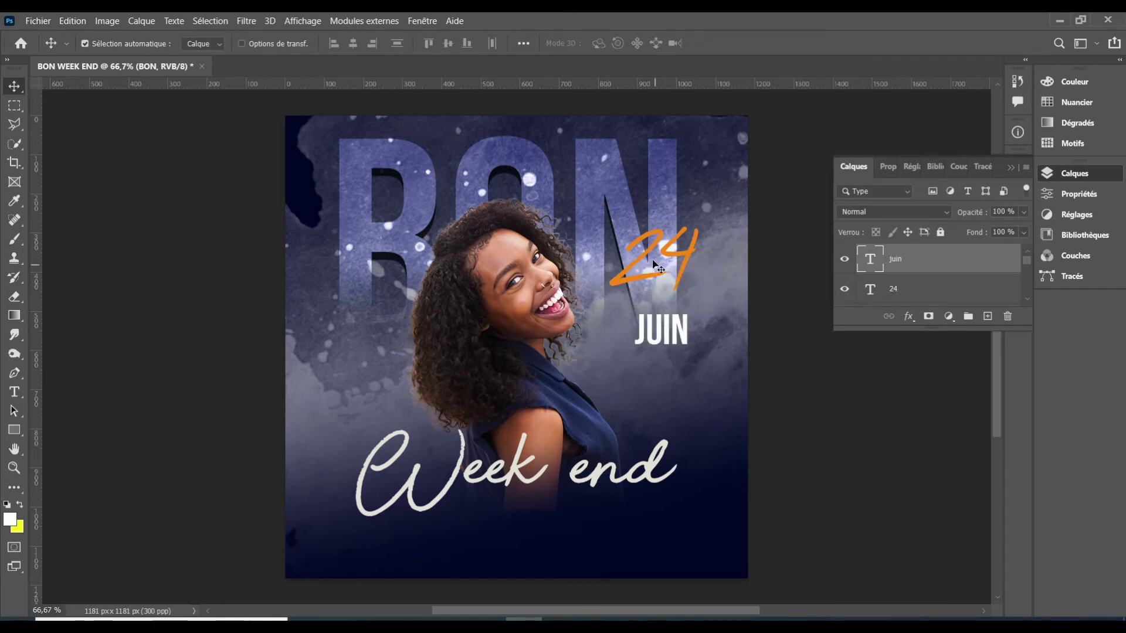
{"action": "mouse_move", "coordinate": [655, 265]}
{"action": "left_mouse_down"}
{"action": "mouse_move", "coordinate": [640, 281]}
{"action": "mouse_move", "coordinate": [642, 272]}
{"action": "left_mouse_up"}
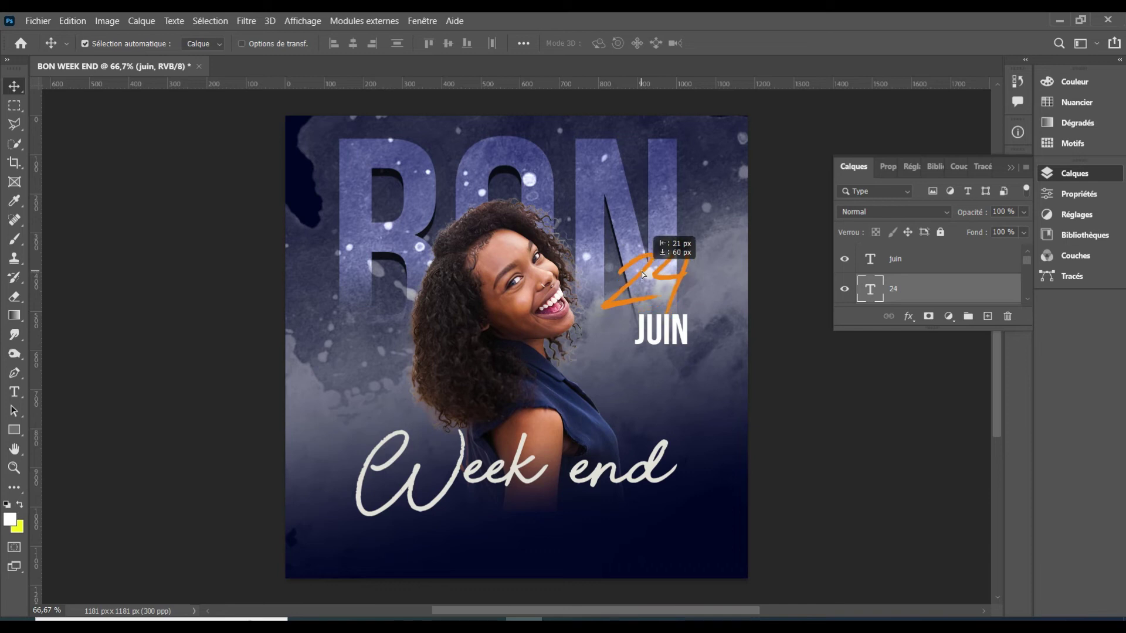
{"action": "scroll", "coordinate": [436, 354], "scroll_direction": "down", "scroll_amount": 2}
{"action": "scroll", "coordinate": [439, 351], "scroll_direction": "down", "scroll_amount": 1}
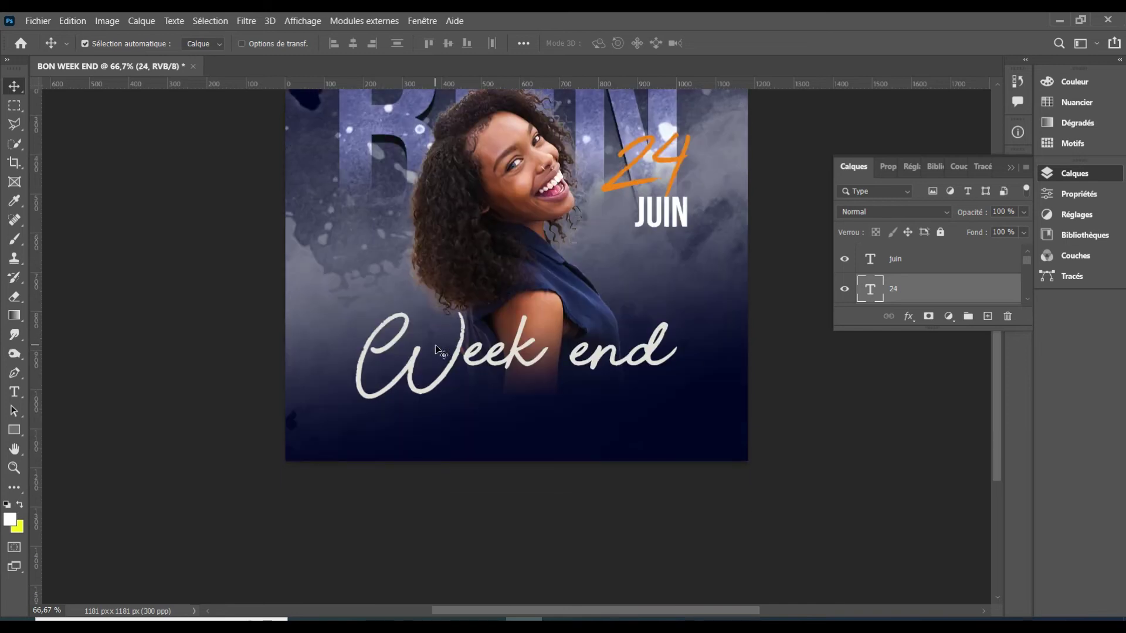
{"action": "scroll", "coordinate": [438, 351], "scroll_direction": "up", "scroll_amount": 1}
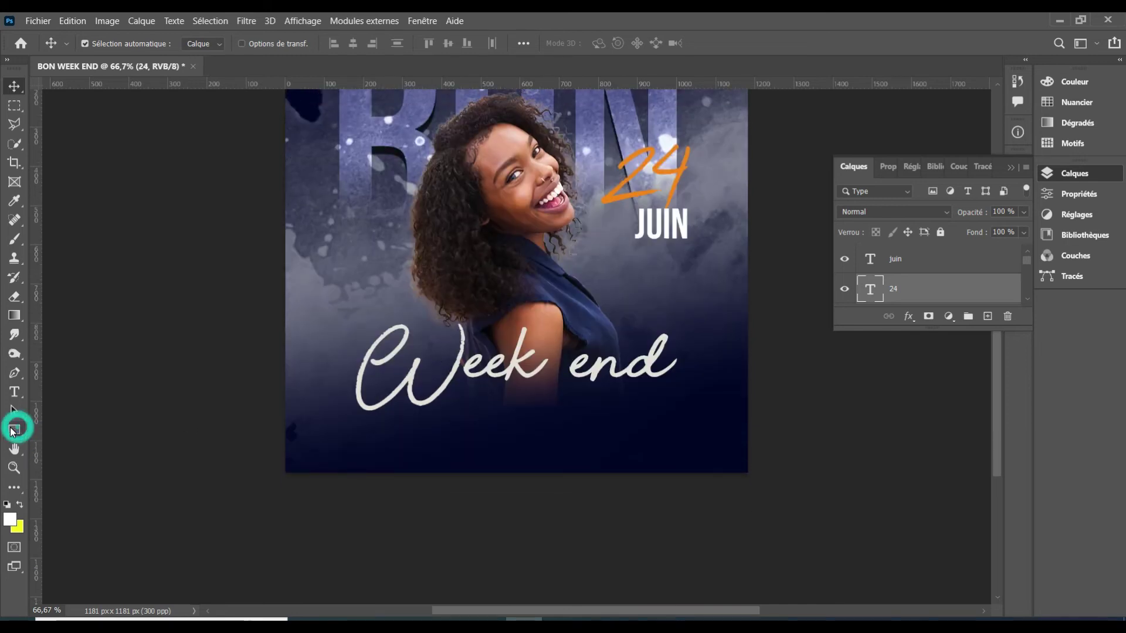
Draw a circle with the Ellipse tool to the left of the woman.
{"action": "left_click", "coordinate": [12, 432]}
{"action": "left_click", "coordinate": [70, 430]}
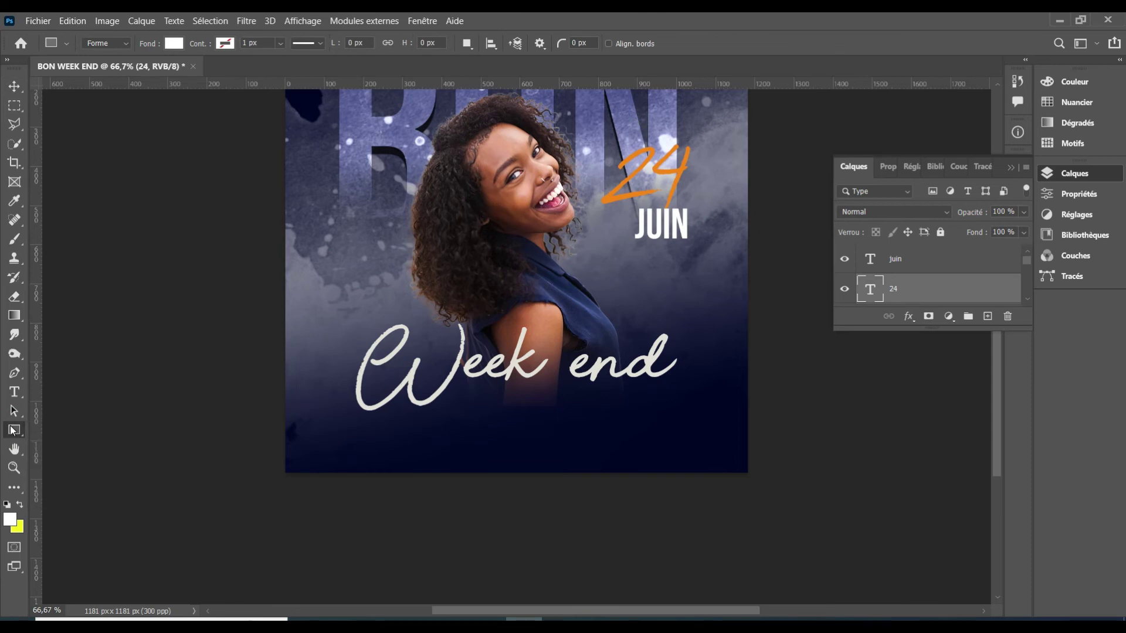
{"action": "left_click_drag", "start_coordinate": [12, 431], "coordinate": [48, 462]}
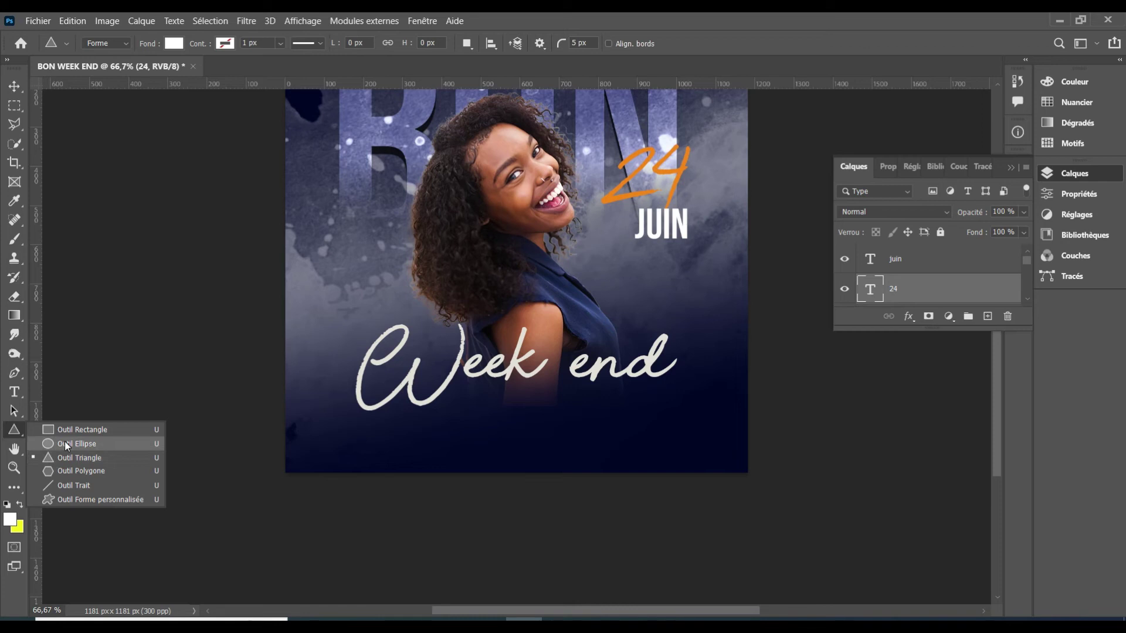
{"action": "key", "text": "shift+u"}
{"action": "left_click_drag", "start_coordinate": [311, 259], "coordinate": [375, 338]}
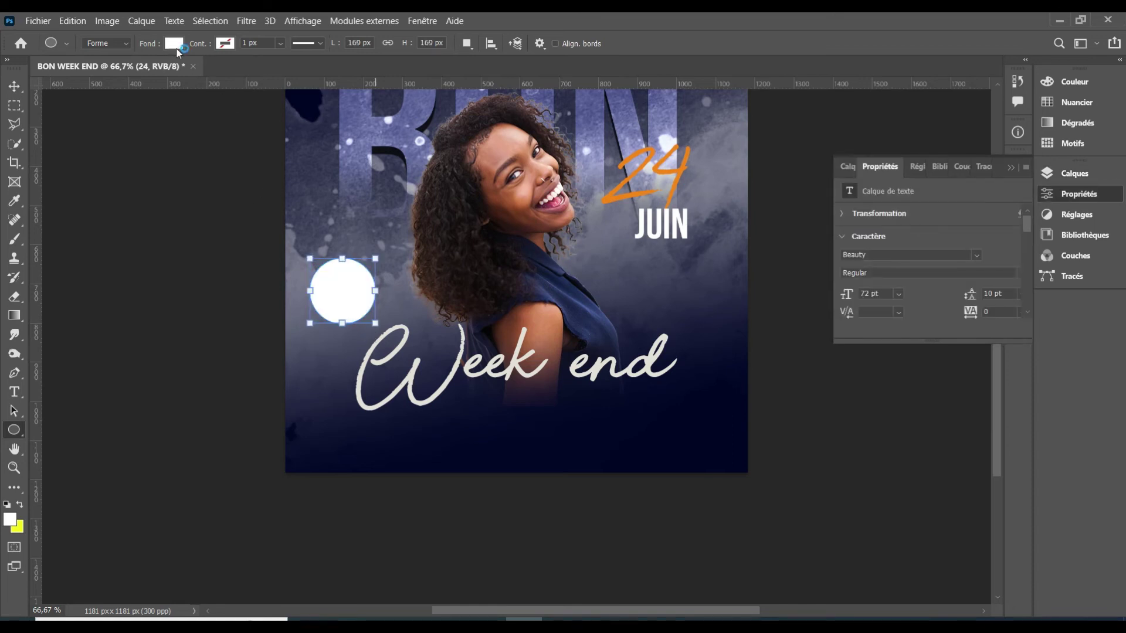
Give the circle no fill and a white 10 px outline.
{"action": "left_click", "coordinate": [175, 43]}
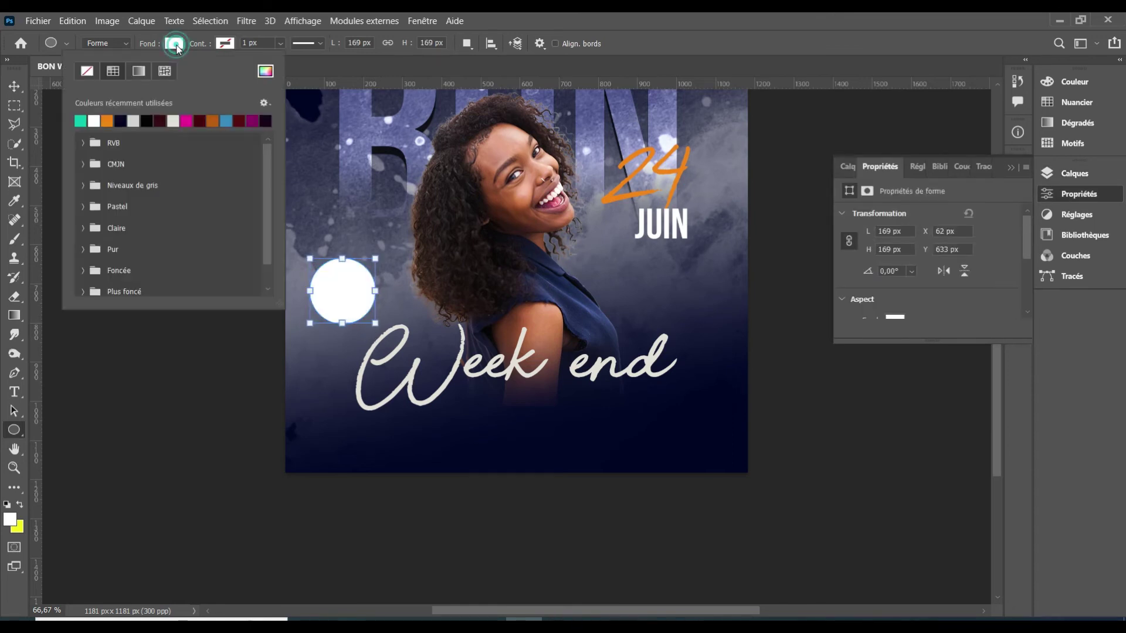
{"action": "left_click", "coordinate": [88, 71]}
{"action": "left_click", "coordinate": [225, 43]}
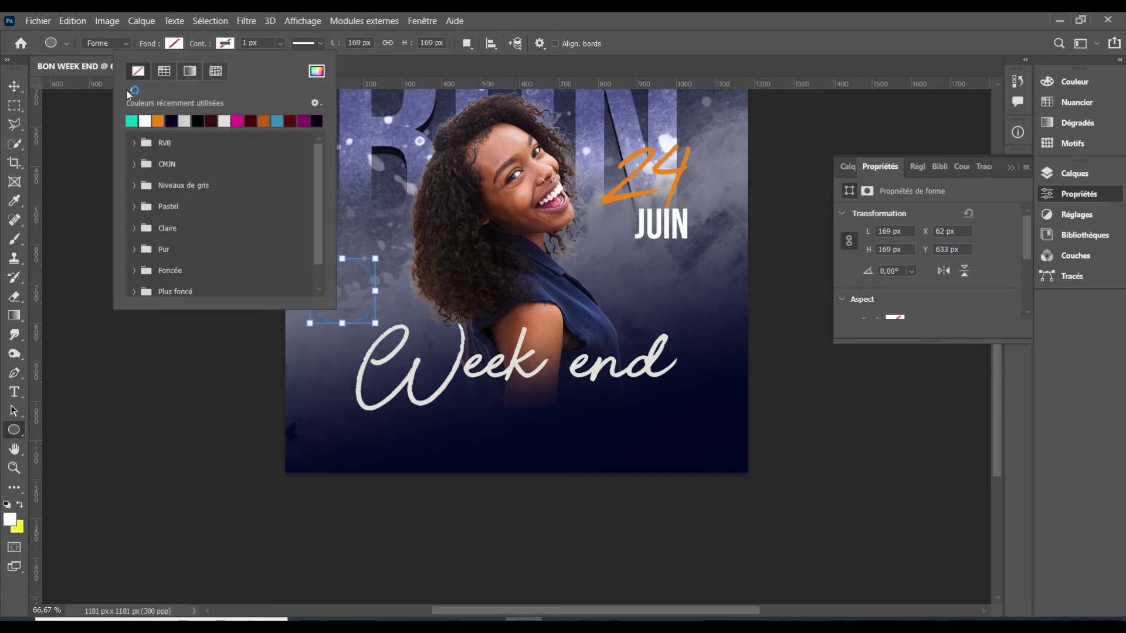
{"action": "left_click", "coordinate": [145, 121]}
{"action": "left_click", "coordinate": [249, 49]}
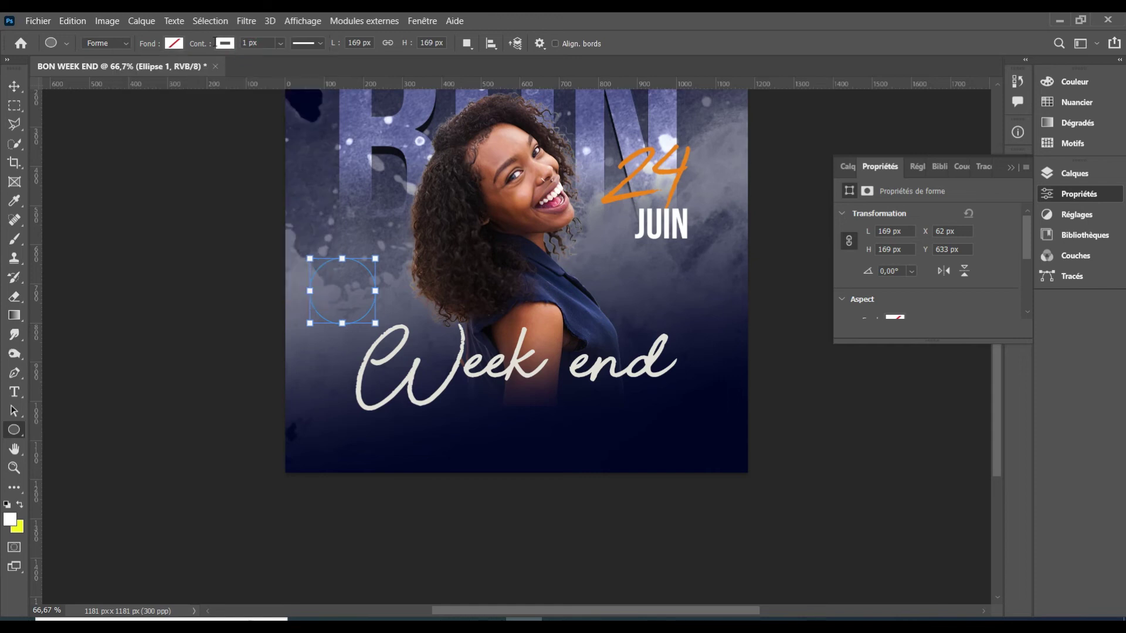
{"action": "double_click", "coordinate": [247, 42]}
{"action": "type", "text": "10"}
{"action": "key", "text": "Return"}
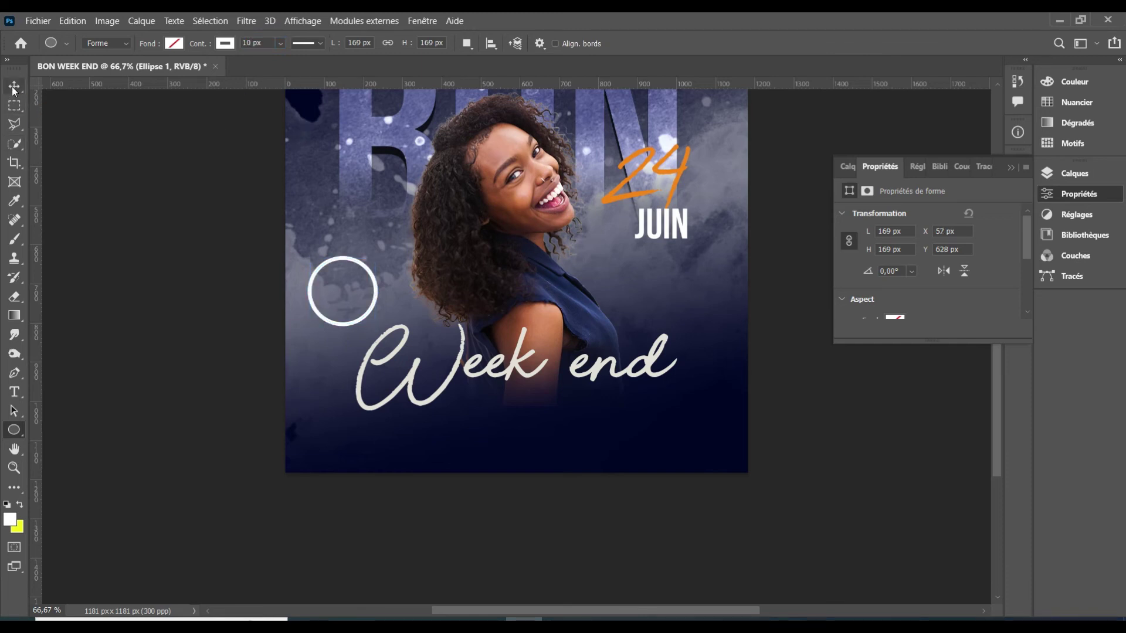
Move the ring into place above the Week end script.
{"action": "left_click", "coordinate": [13, 87]}
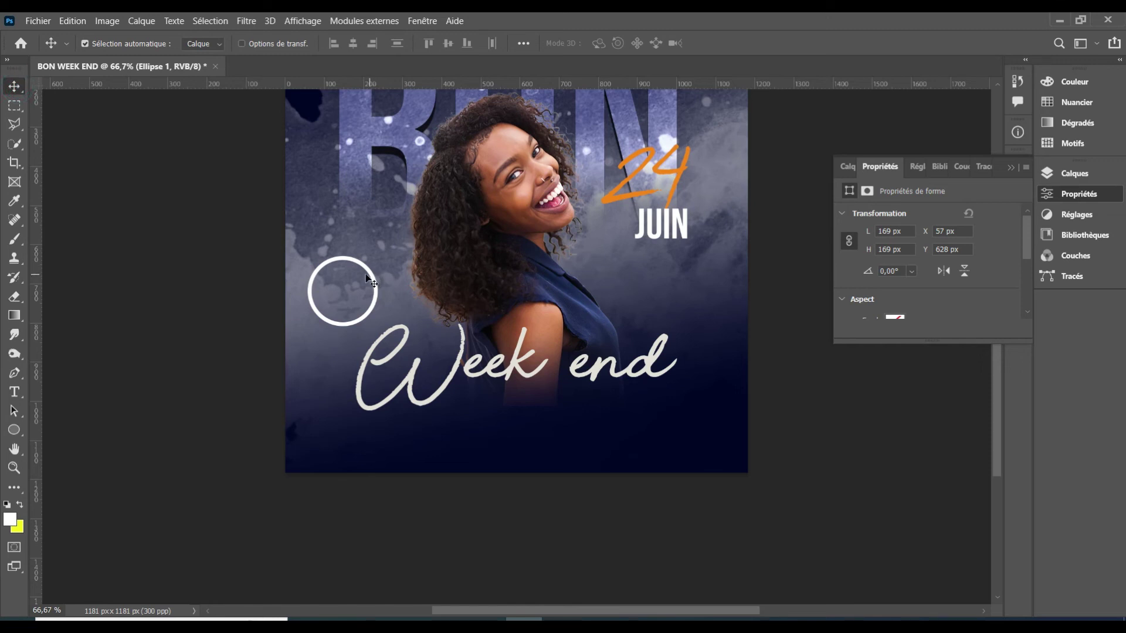
{"action": "mouse_move", "coordinate": [370, 270]}
{"action": "left_mouse_down"}
{"action": "mouse_move", "coordinate": [388, 246]}
{"action": "mouse_move", "coordinate": [435, 247]}
{"action": "left_mouse_up"}
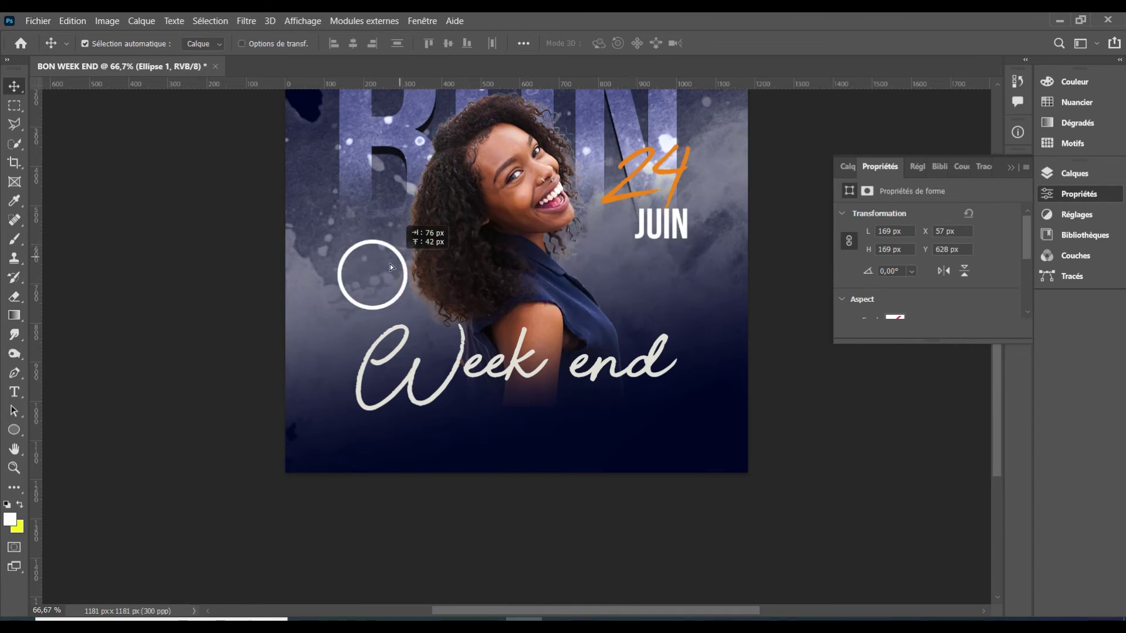
{"action": "left_click_drag", "start_coordinate": [435, 248], "coordinate": [384, 265]}
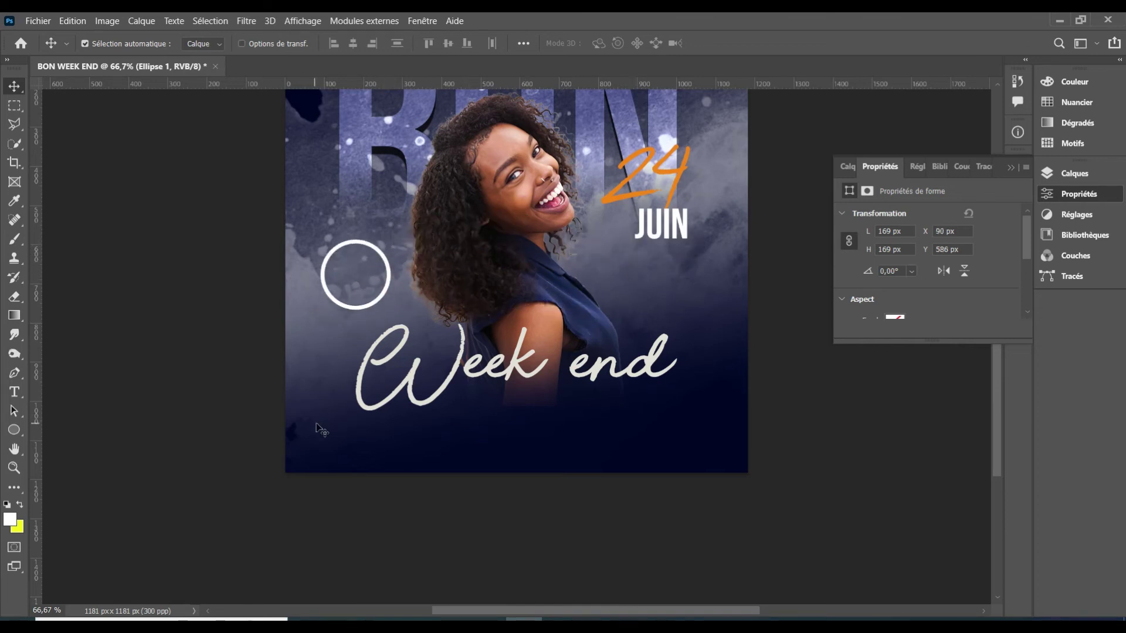
Add a new time text below JUIN in Montserrat at 15 pt.
{"action": "key", "text": "t"}
{"action": "left_click", "coordinate": [478, 439]}
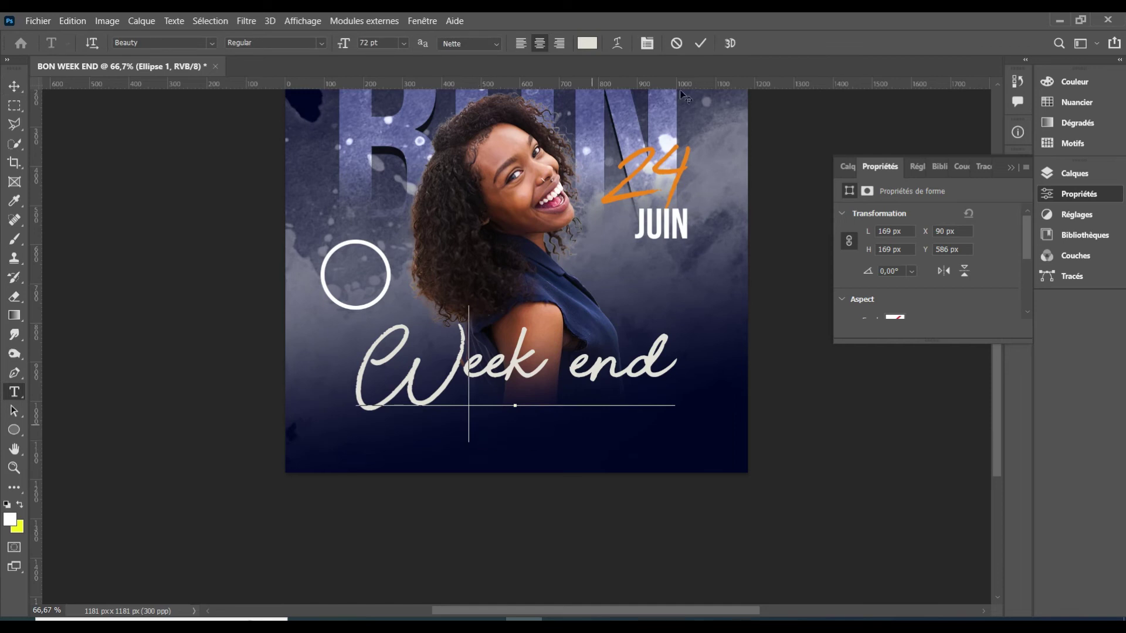
{"action": "left_click", "coordinate": [701, 43]}
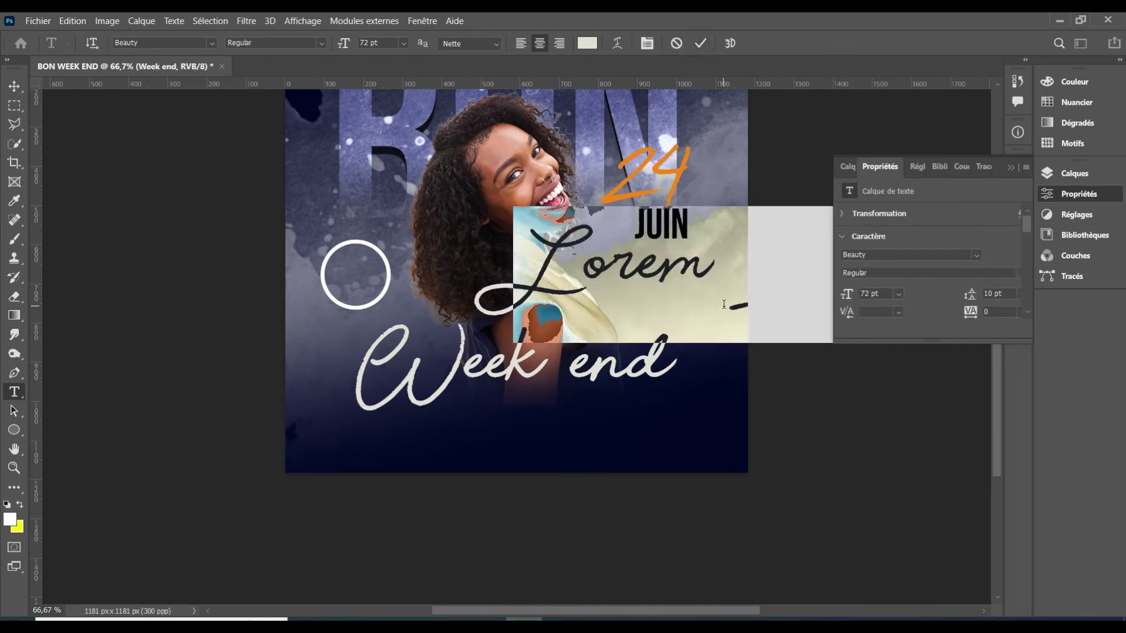
{"action": "left_click", "coordinate": [724, 305]}
{"action": "type", "text": "25"}
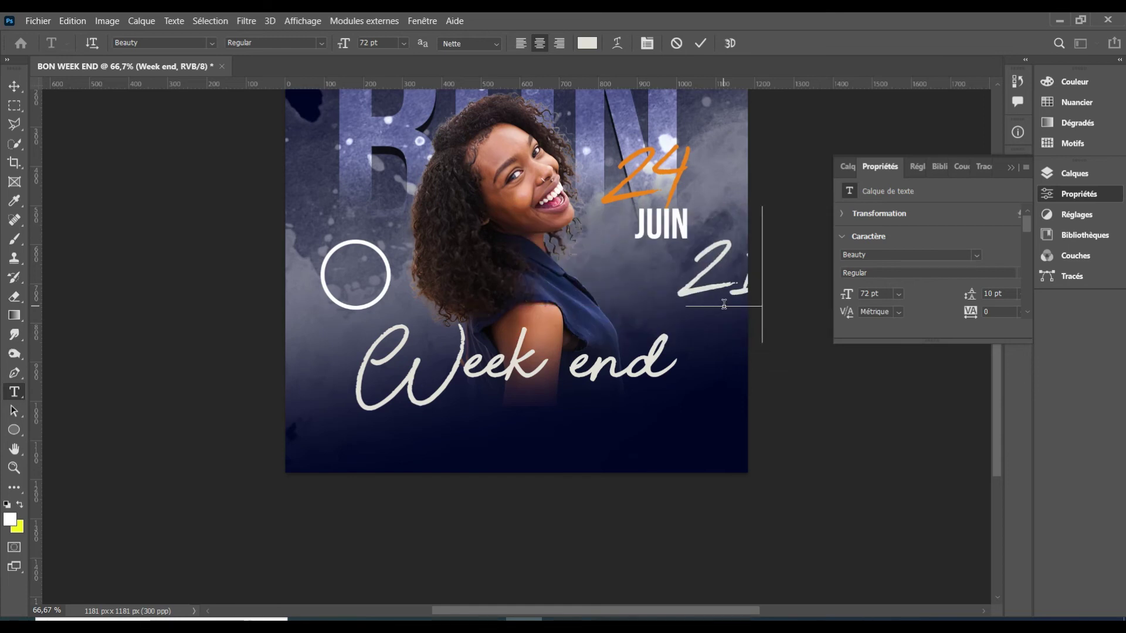
{"action": "type", "text": "H"}
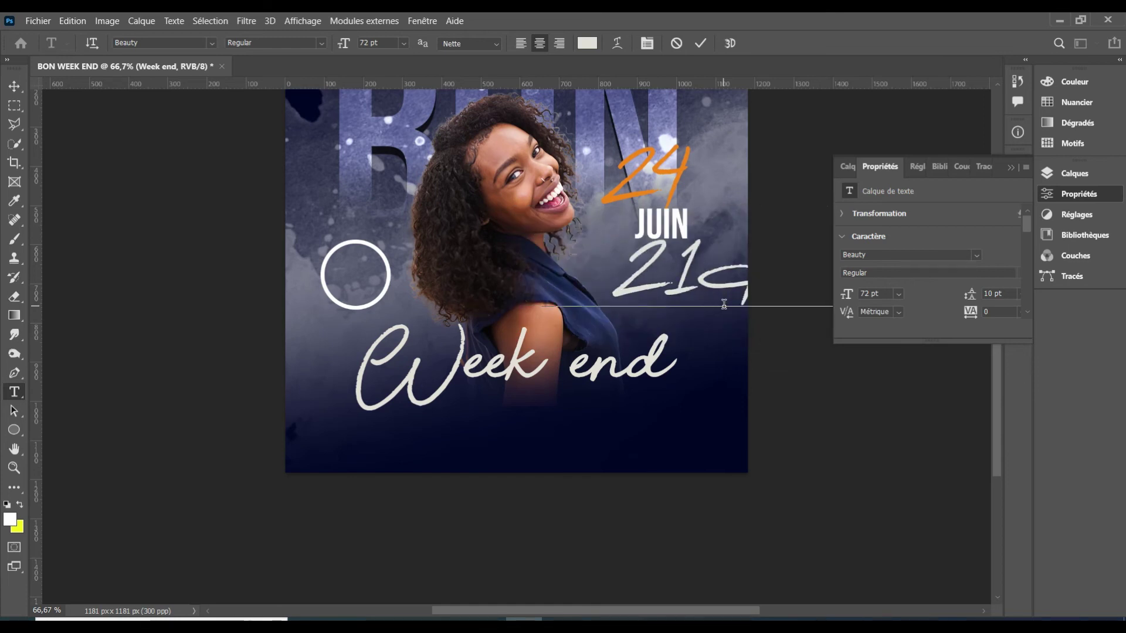
{"action": "left_click", "coordinate": [162, 40]}
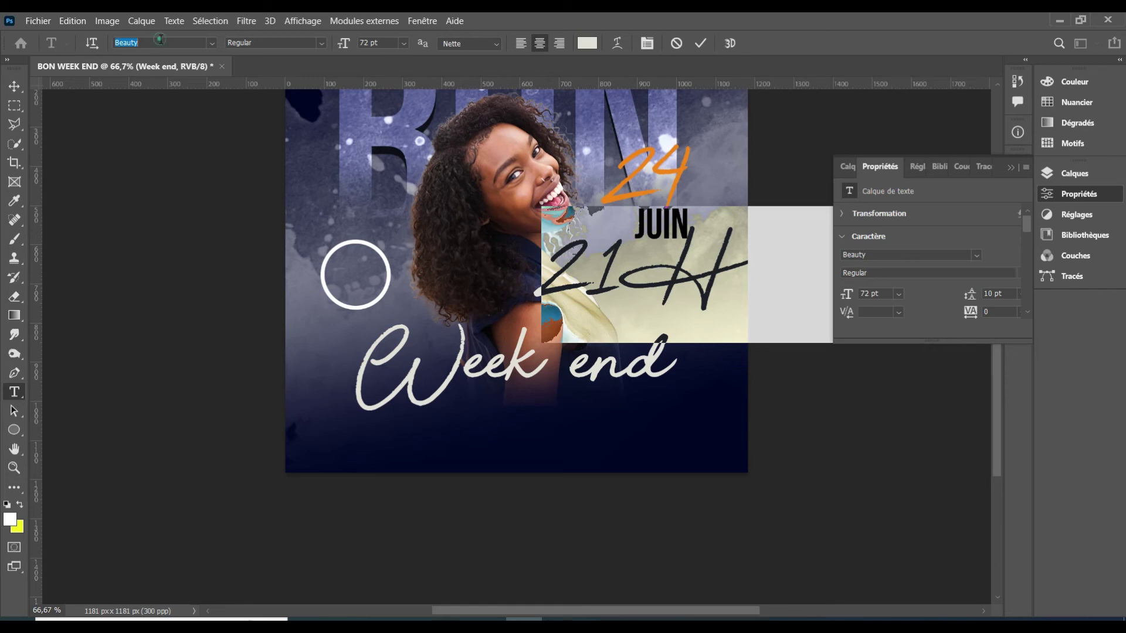
{"action": "type", "text": "Montserrat"}
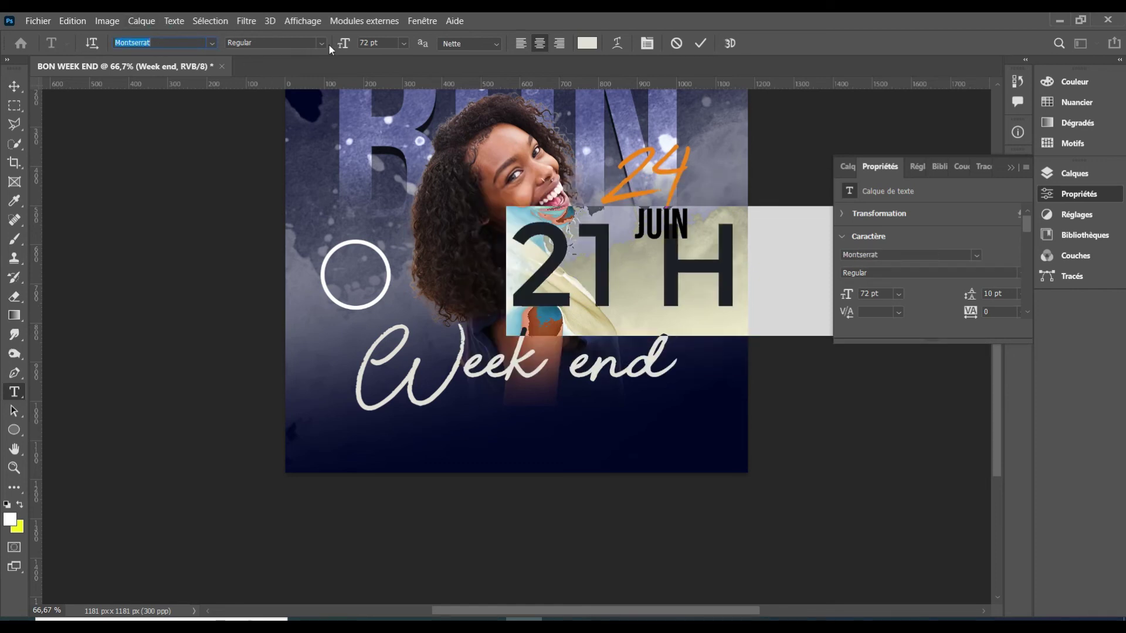
{"action": "left_click", "coordinate": [375, 45]}
{"action": "type", "text": "15"}
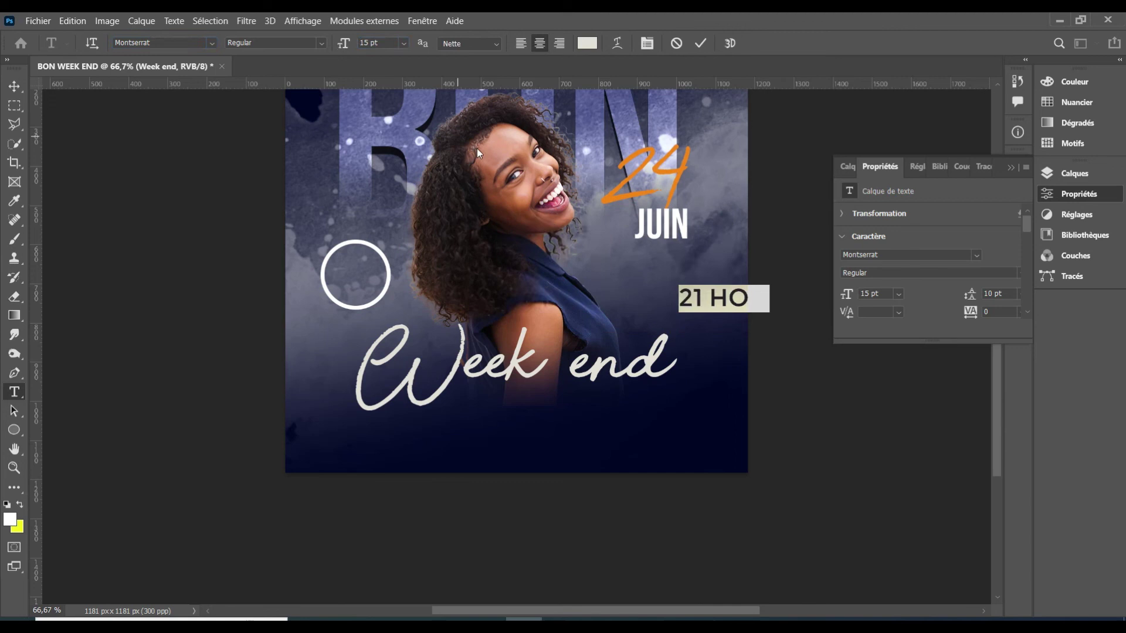
{"action": "left_click", "coordinate": [948, 216]}
Enlarge just the '21' of the time text to 25 pt.
{"action": "left_click_drag", "start_coordinate": [705, 297], "coordinate": [661, 279]}
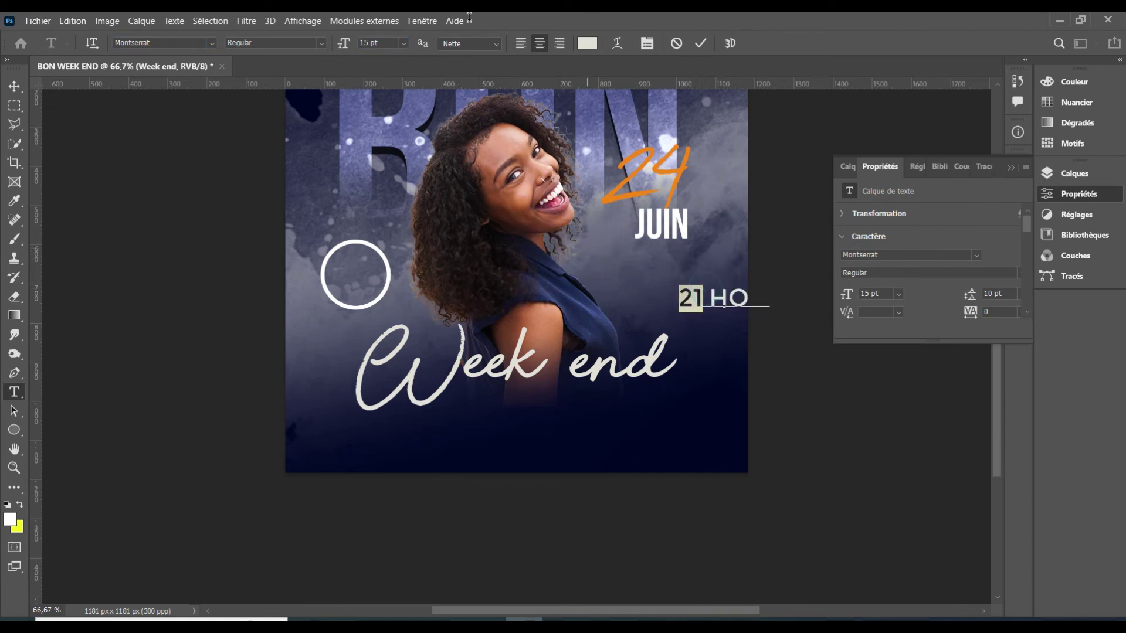
{"action": "left_click", "coordinate": [366, 43]}
{"action": "type", "text": "25"}
{"action": "key", "text": "Return"}
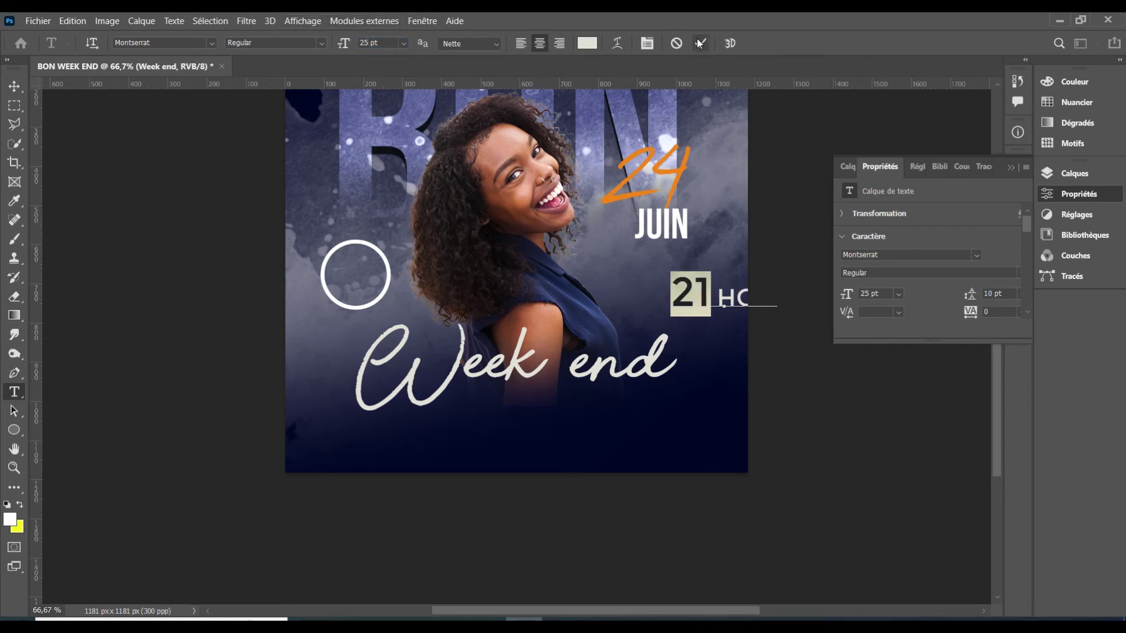
{"action": "left_click", "coordinate": [700, 43]}
Tighten the whole time text's tracking to -160 and commit it.
{"action": "left_click", "coordinate": [687, 284]}
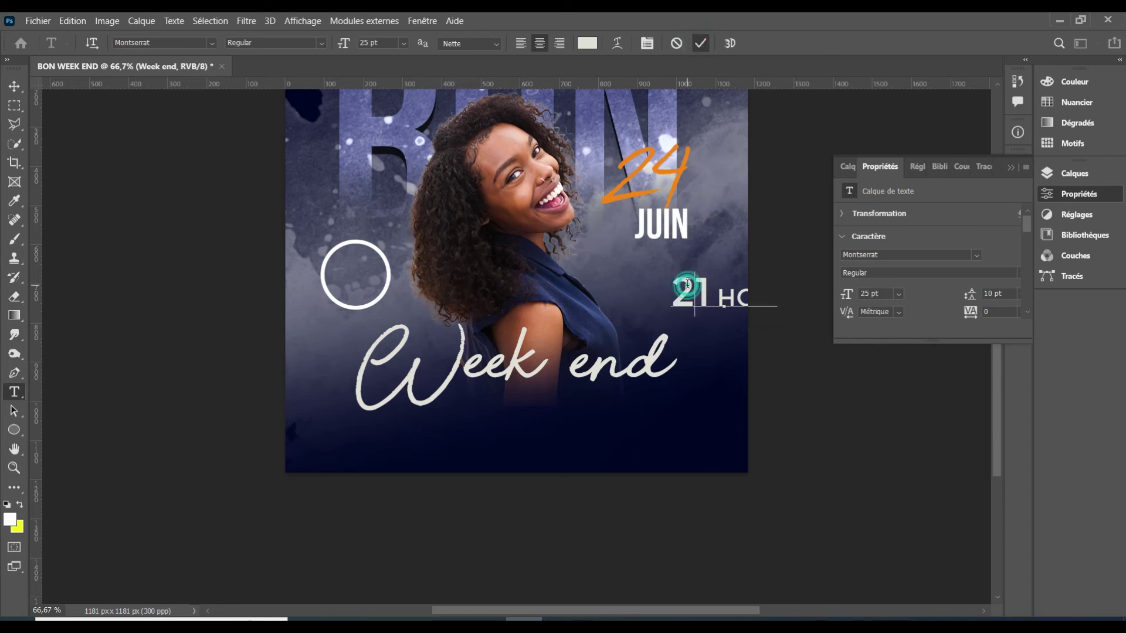
{"action": "key", "text": "ctrl+a"}
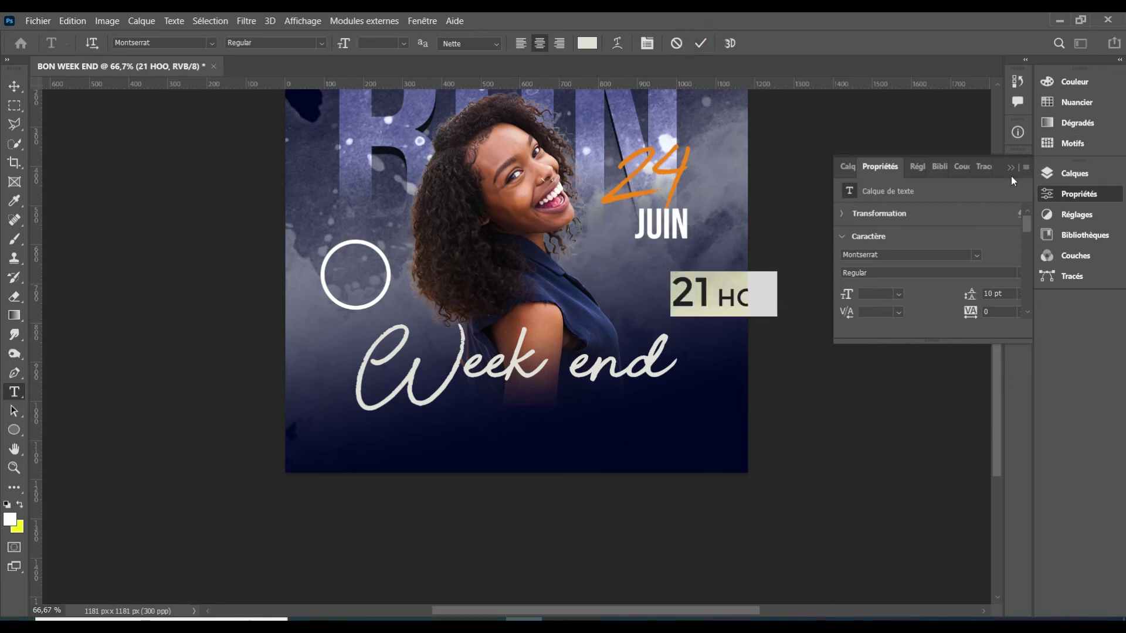
{"action": "left_click", "coordinate": [1011, 170]}
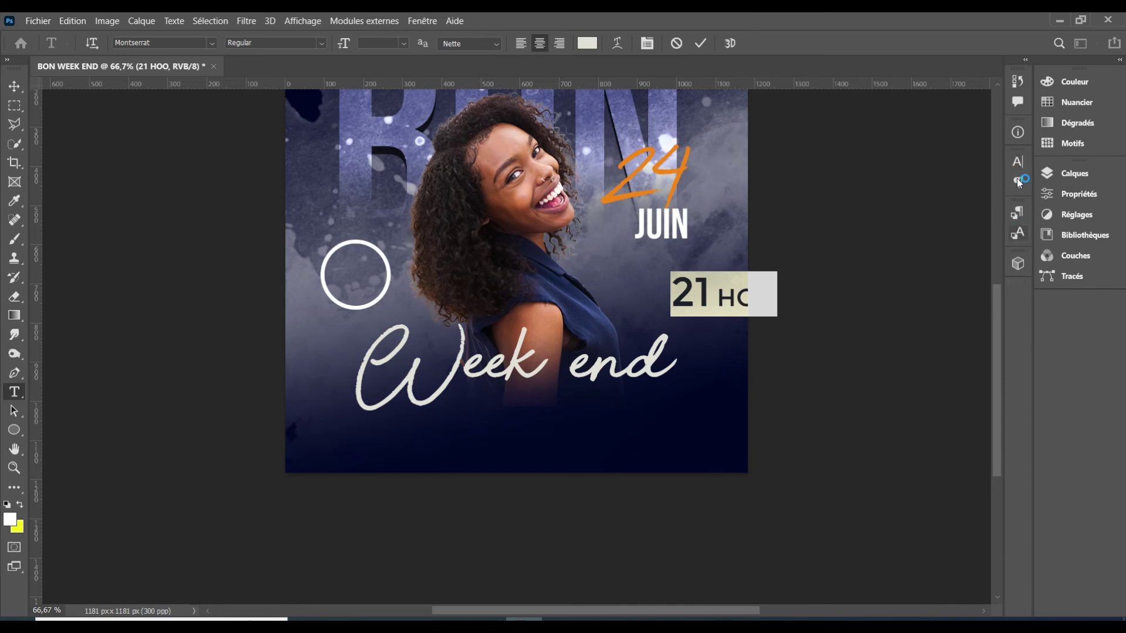
{"action": "left_click", "coordinate": [1019, 163]}
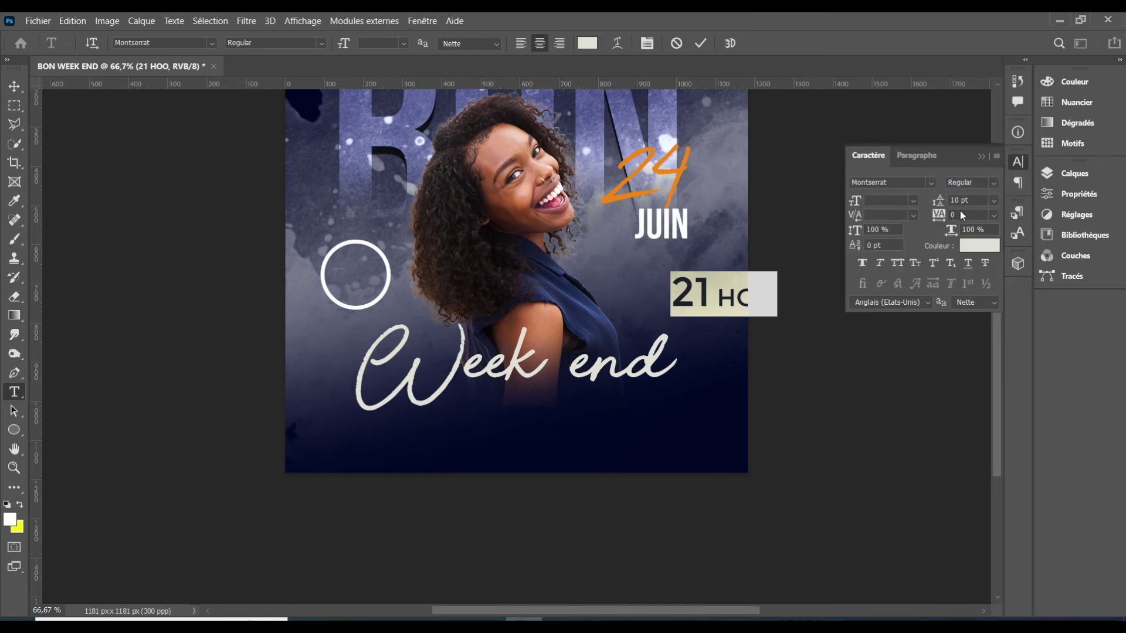
{"action": "key", "text": "Down"}
{"action": "key", "text": "Down"}
{"action": "key", "text": "Down"}
{"action": "key", "text": "Down"}
{"action": "key", "text": "Down"}
{"action": "key", "text": "Down"}
{"action": "key", "text": "Down"}
{"action": "key", "text": "Down"}
{"action": "key", "text": "Down"}
{"action": "key", "text": "Down"}
{"action": "key", "text": "Down"}
{"action": "key", "text": "Down"}
{"action": "key", "text": "Down"}
{"action": "key", "text": "Down"}
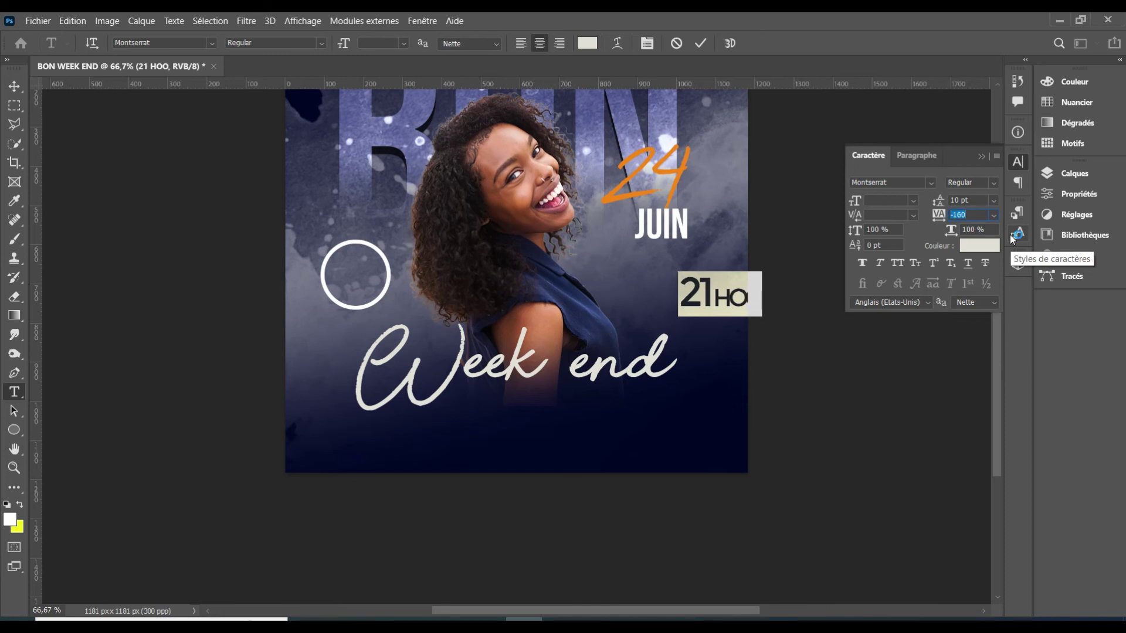
{"action": "left_click", "coordinate": [701, 43]}
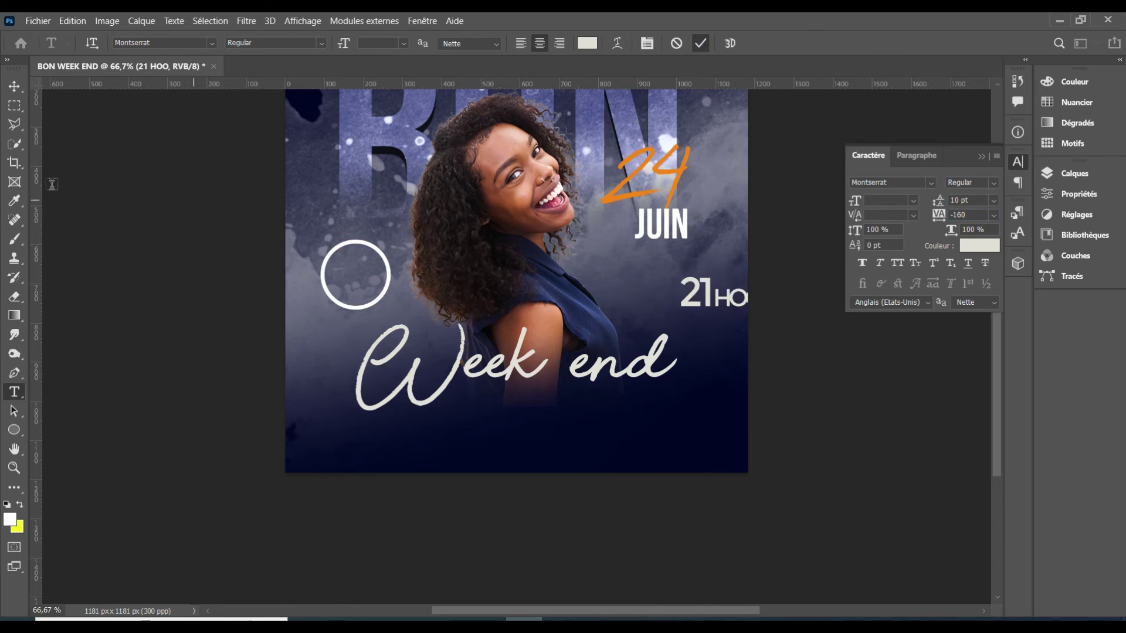
{"action": "left_click", "coordinate": [15, 86]}
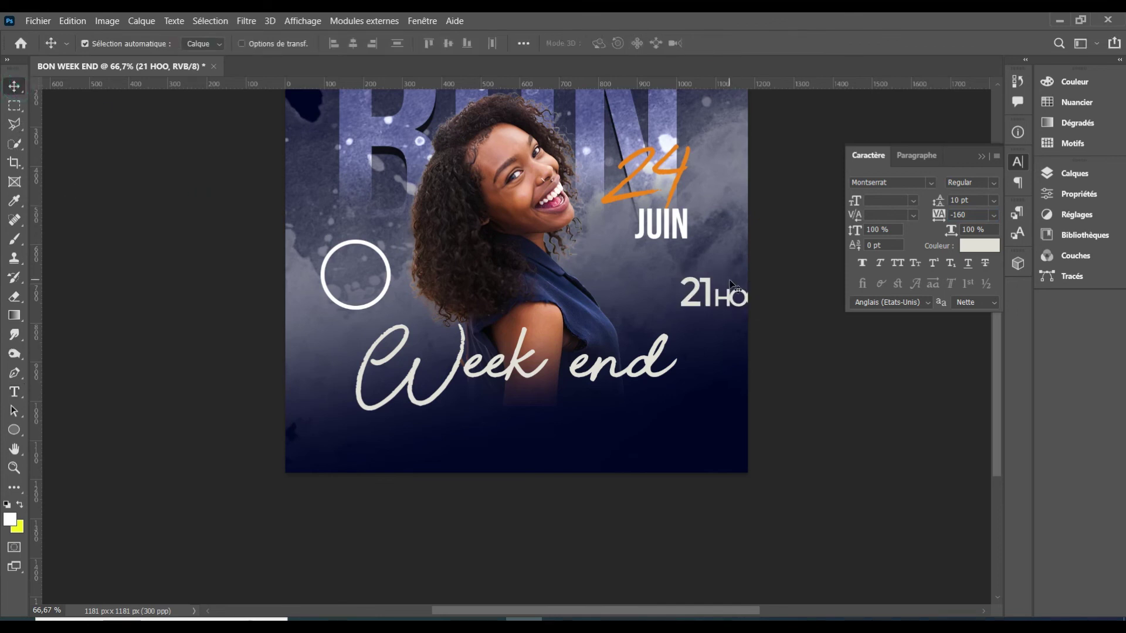
Move the time text into the ring and split HOO into its own text layer.
{"action": "left_click_drag", "start_coordinate": [709, 287], "coordinate": [362, 261]}
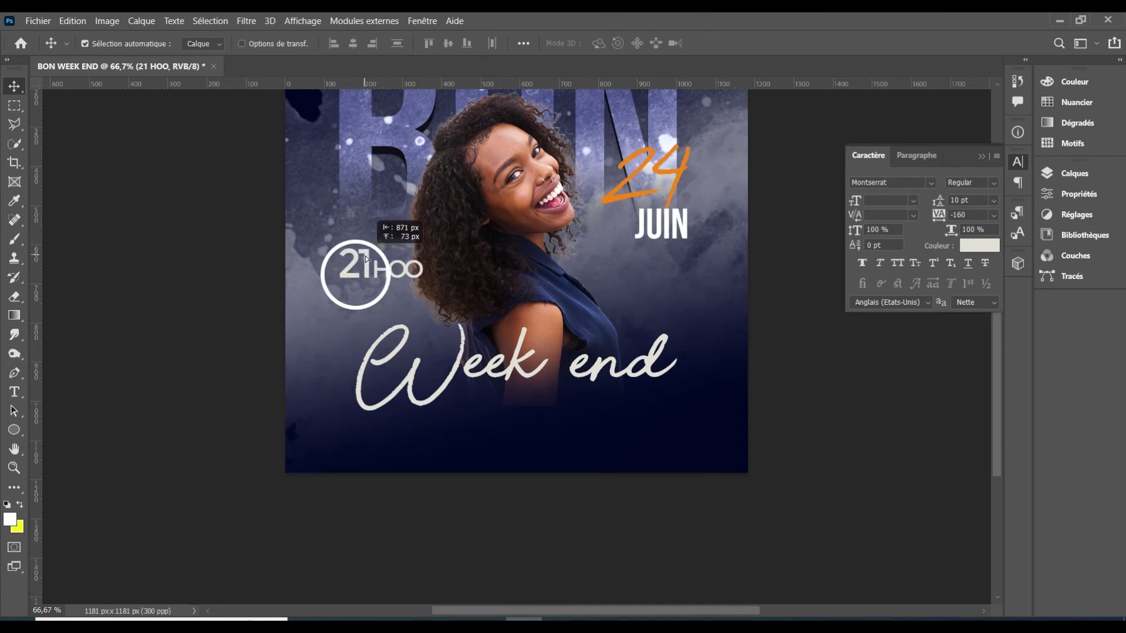
{"action": "left_click_drag", "start_coordinate": [362, 261], "coordinate": [436, 273]}
{"action": "key", "text": "t"}
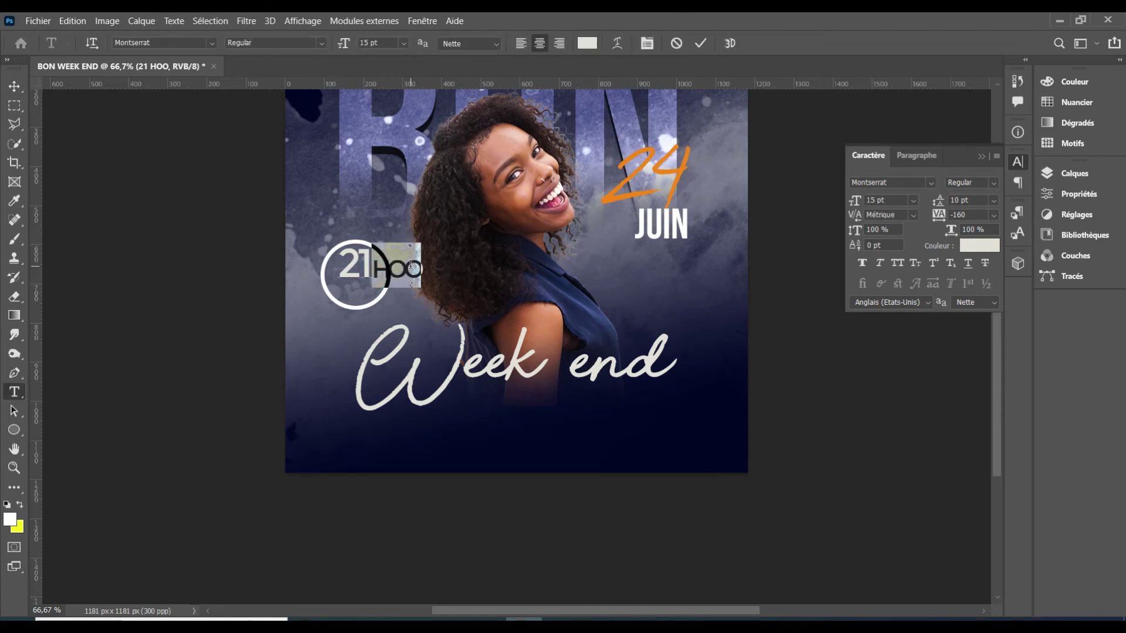
{"action": "right_click", "coordinate": [413, 270]}
{"action": "left_click", "coordinate": [456, 296]}
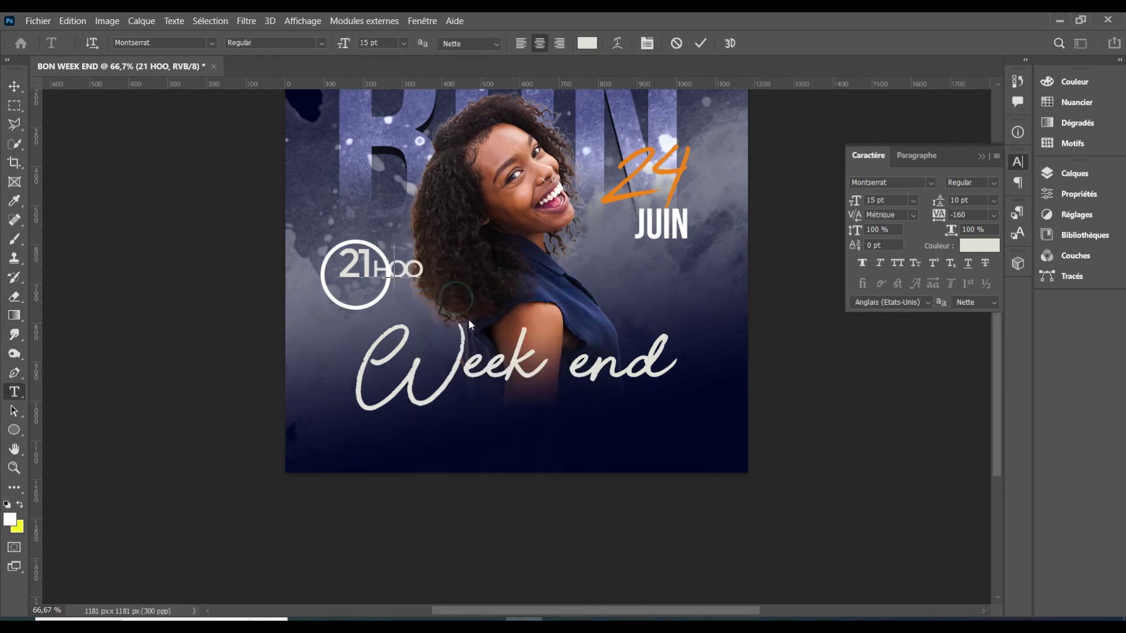
{"action": "left_click", "coordinate": [701, 42]}
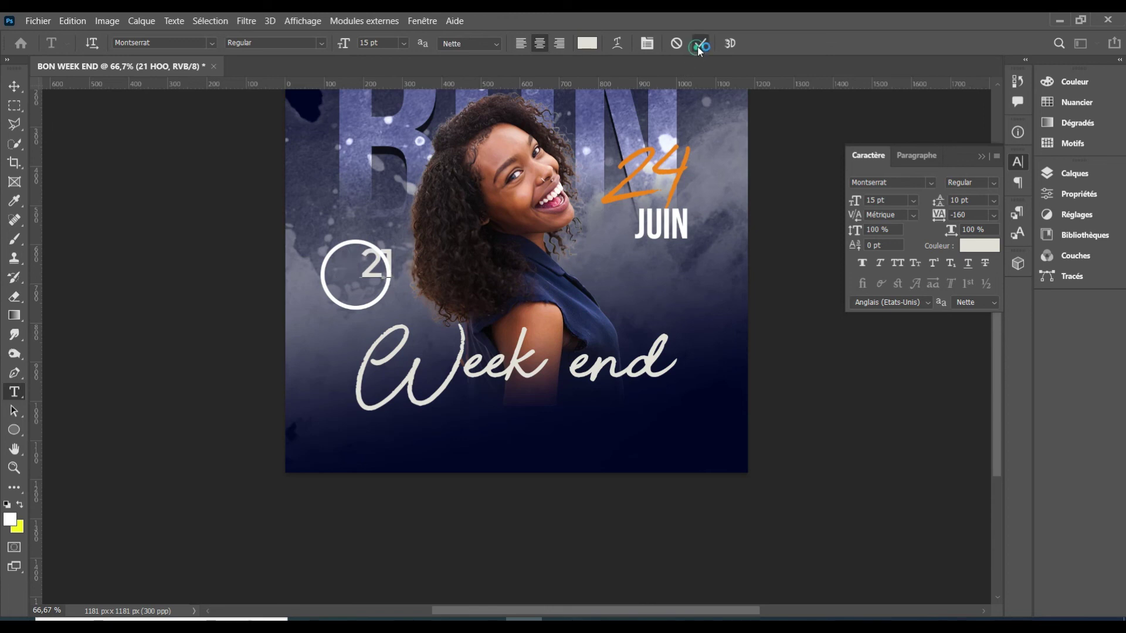
{"action": "left_click", "coordinate": [296, 348]}
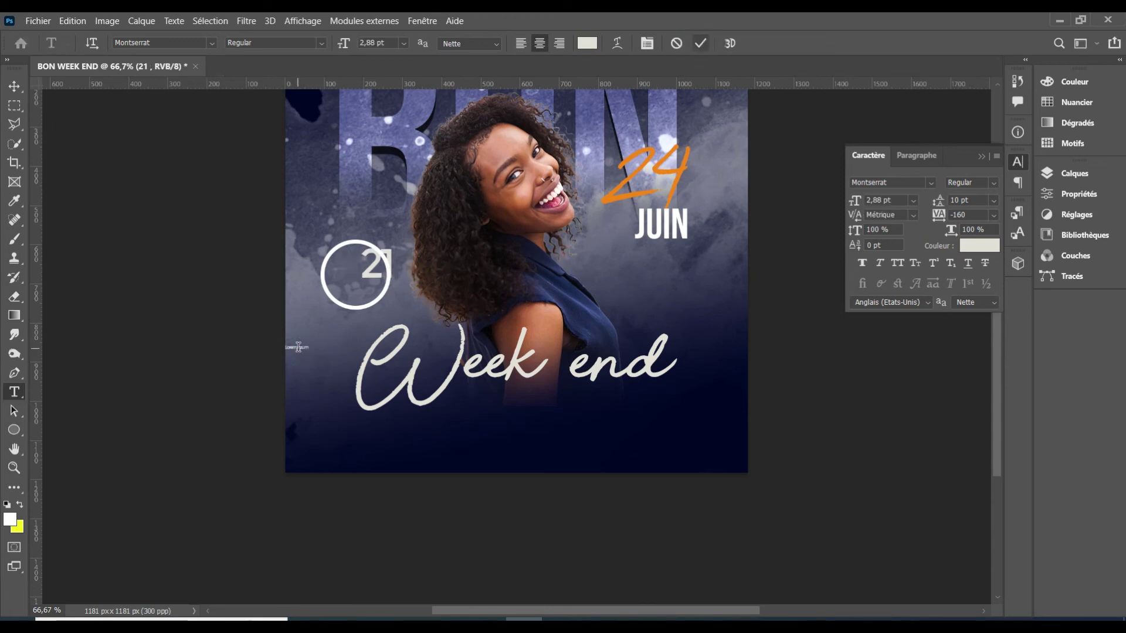
{"action": "key", "text": "ctrl+v"}
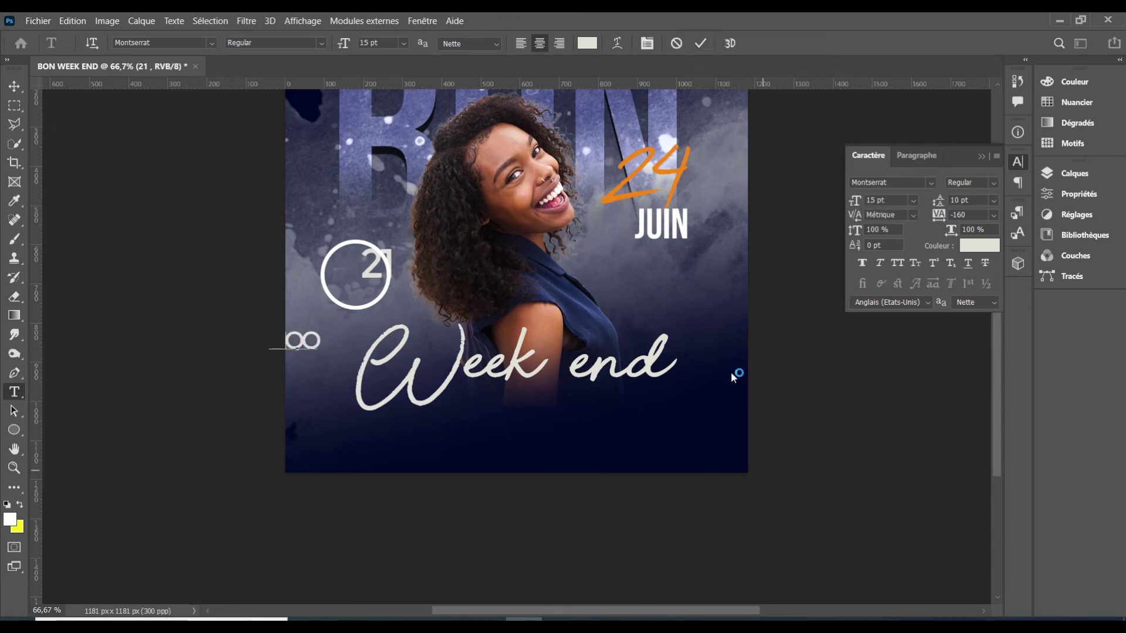
{"action": "left_click", "coordinate": [701, 43]}
Centre the 21 in the circle and place HOO beneath it.
{"action": "left_click", "coordinate": [14, 87]}
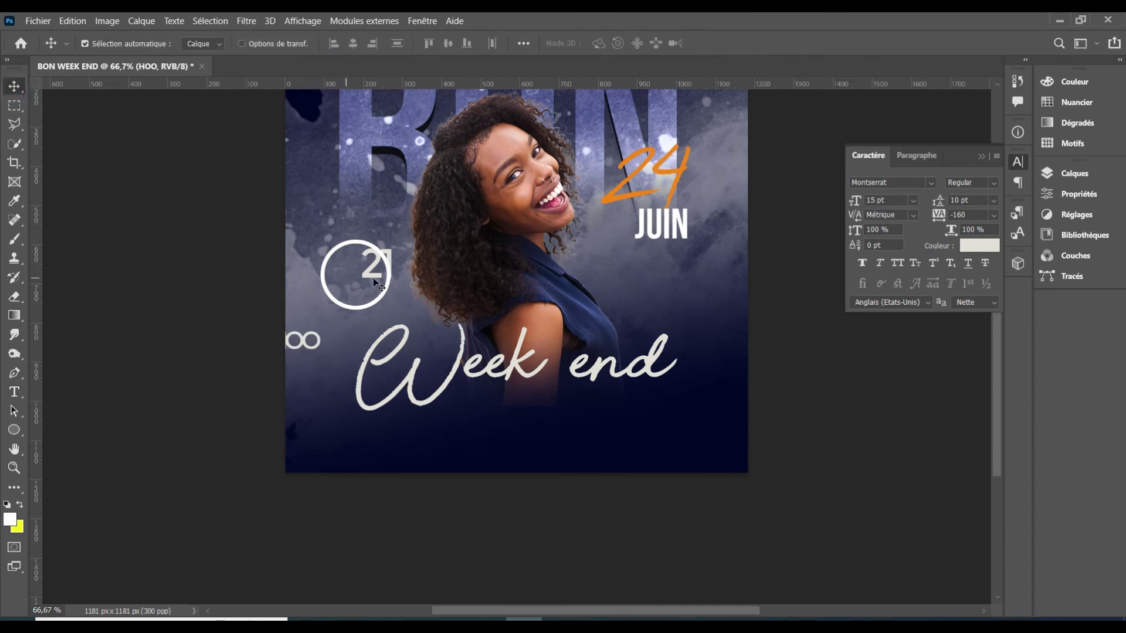
{"action": "left_click_drag", "start_coordinate": [378, 267], "coordinate": [355, 267]}
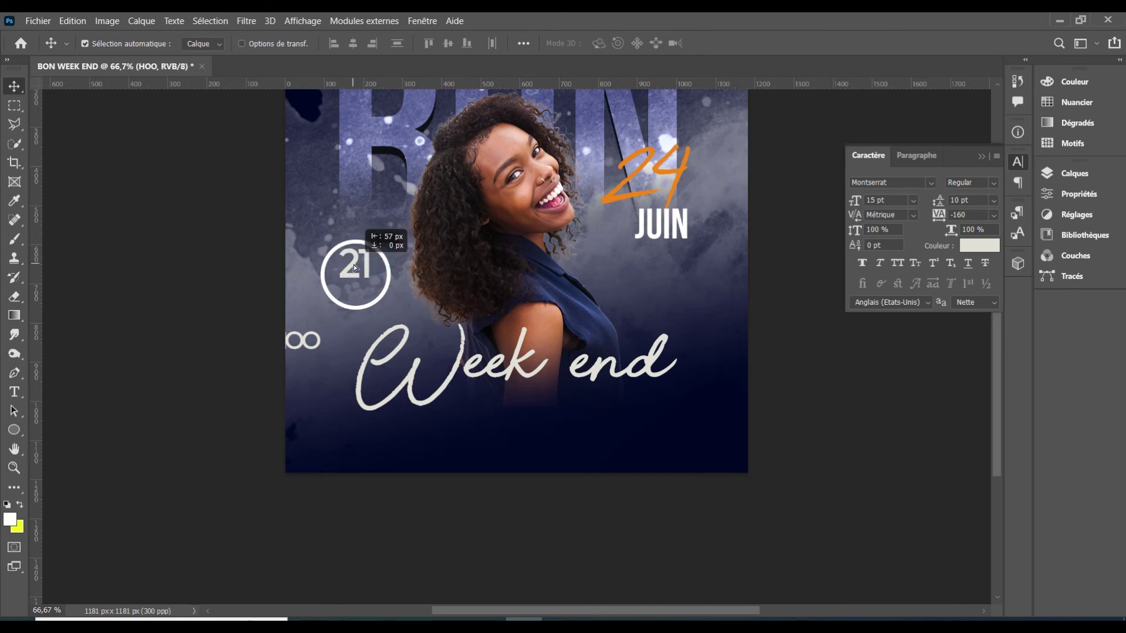
{"action": "left_click_drag", "start_coordinate": [301, 336], "coordinate": [353, 283]}
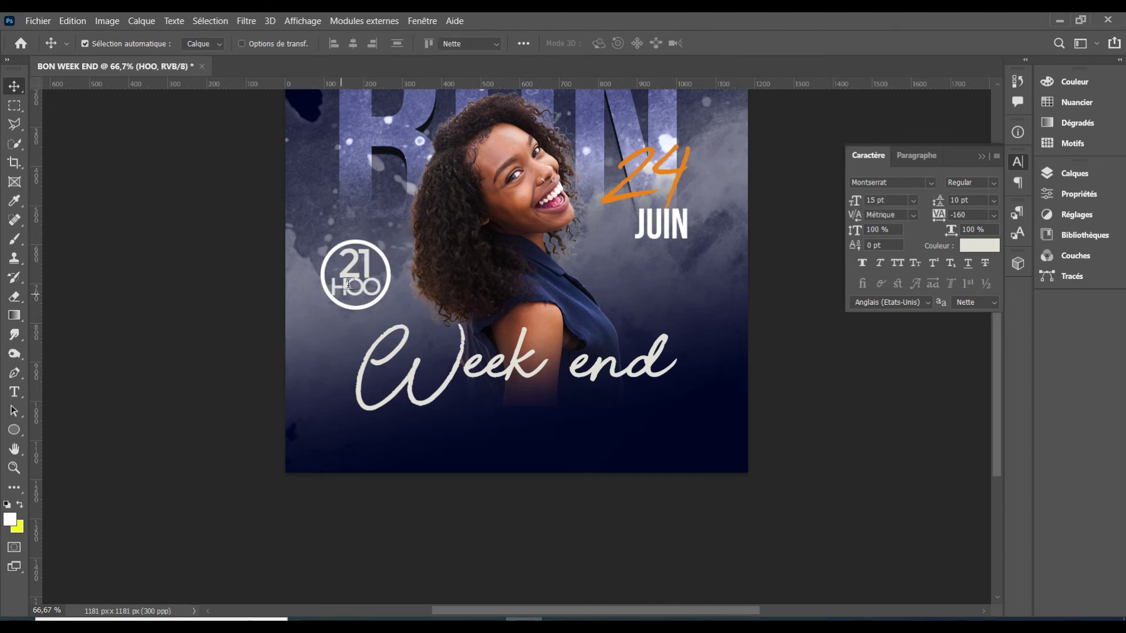
{"action": "double_click", "coordinate": [349, 284]}
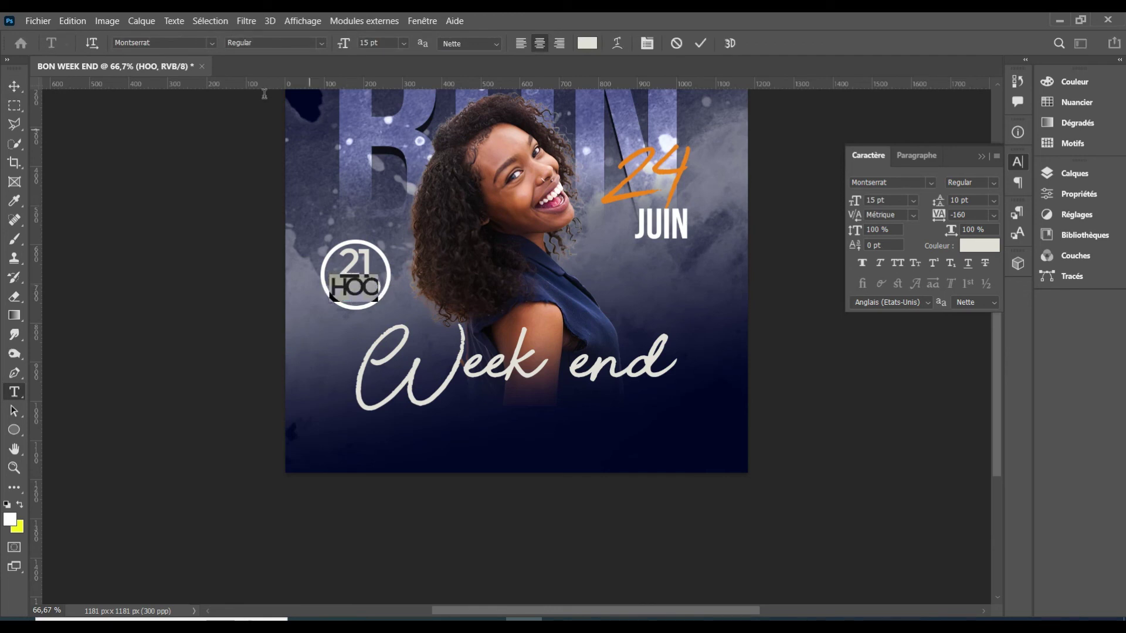
Set HOO to Bebas Neue, coloured with the orange sampled from the 24.
{"action": "left_click", "coordinate": [173, 44]}
{"action": "type", "text": "BEBAS"}
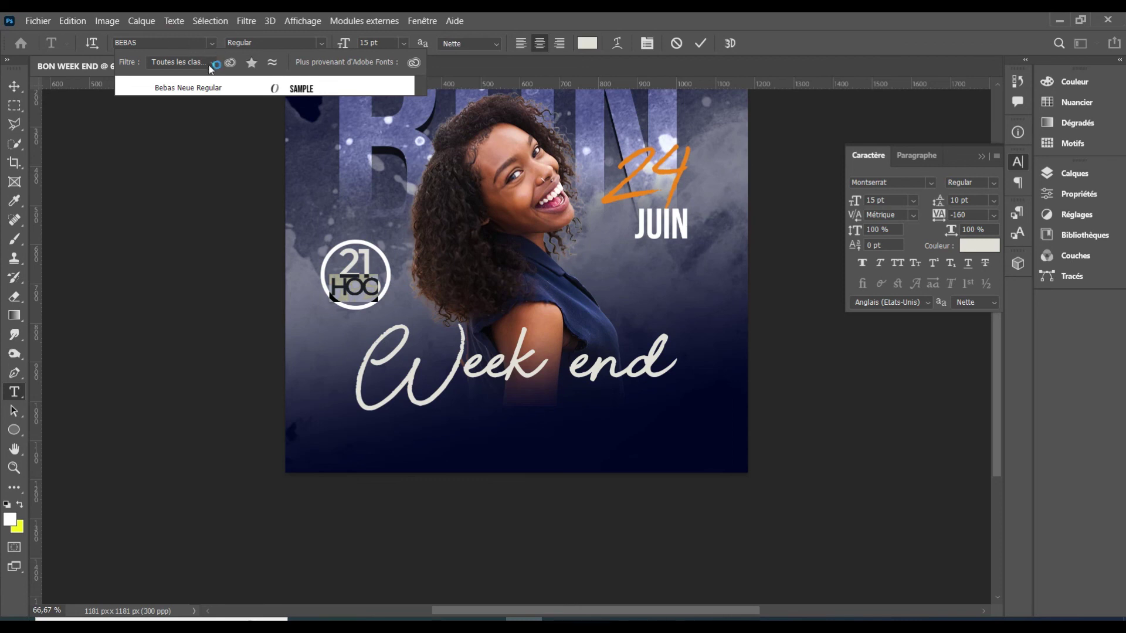
{"action": "left_click", "coordinate": [184, 87]}
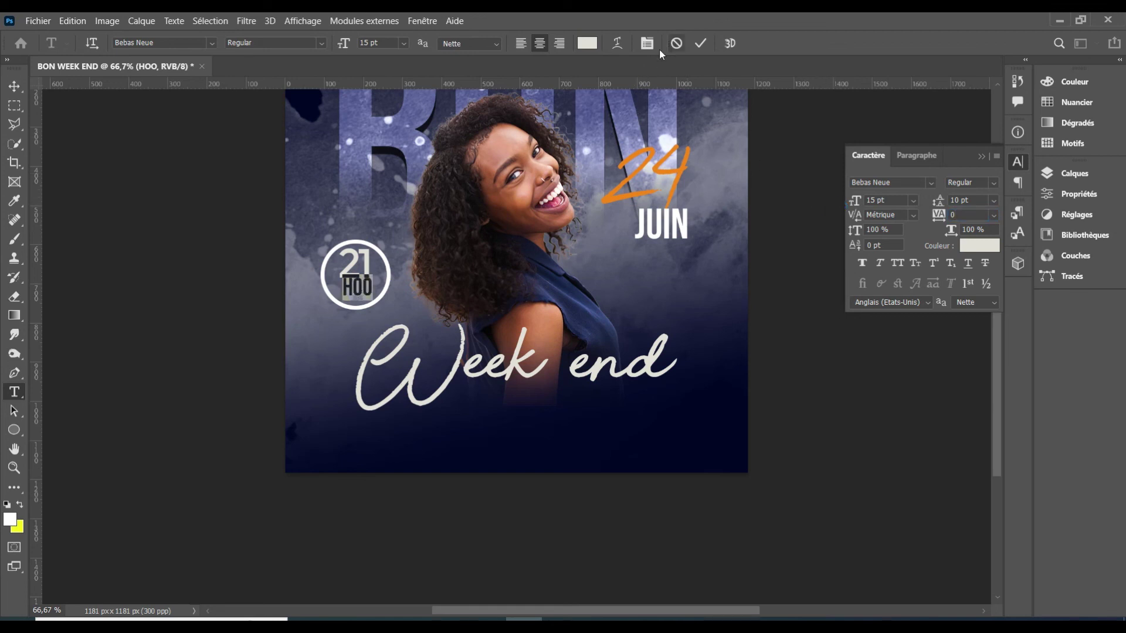
{"action": "left_click", "coordinate": [587, 42]}
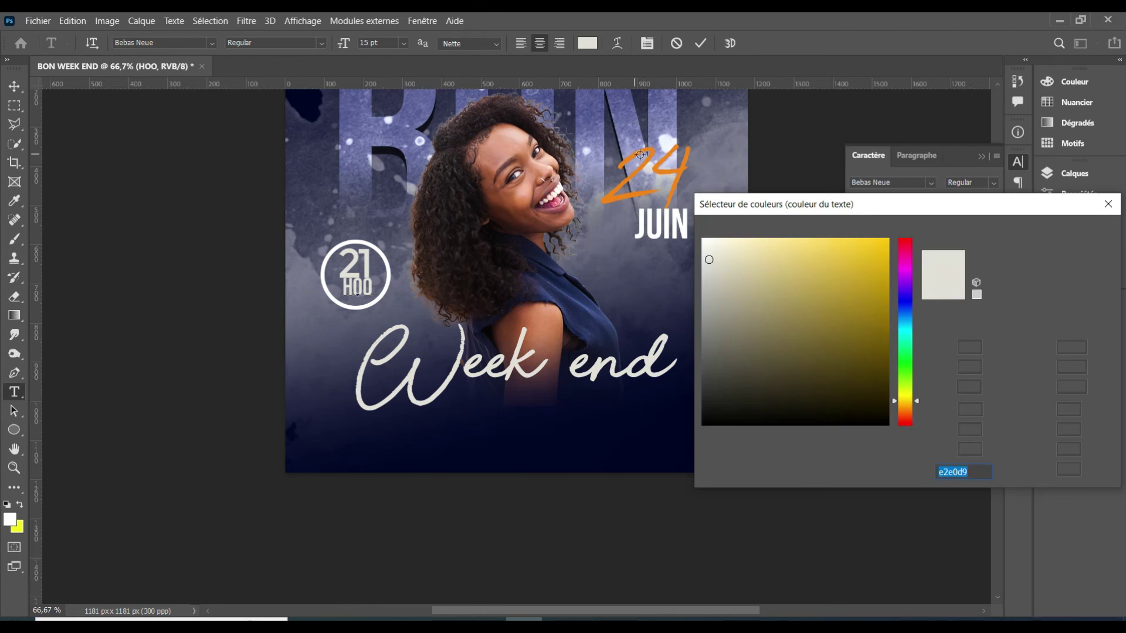
{"action": "left_click", "coordinate": [645, 151]}
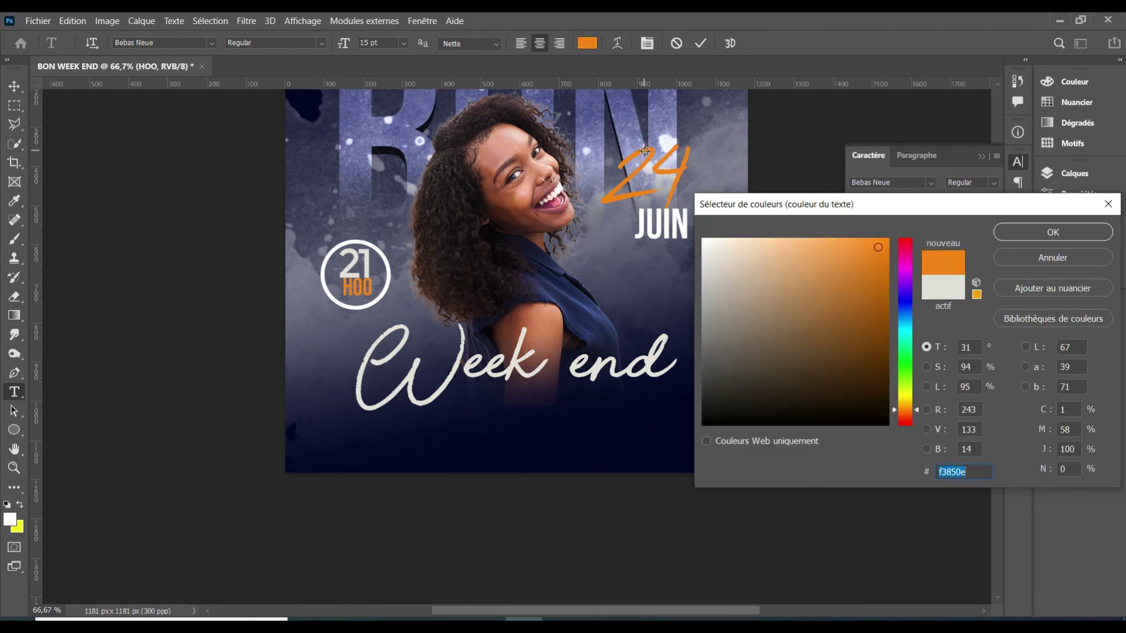
{"action": "left_click", "coordinate": [1020, 232]}
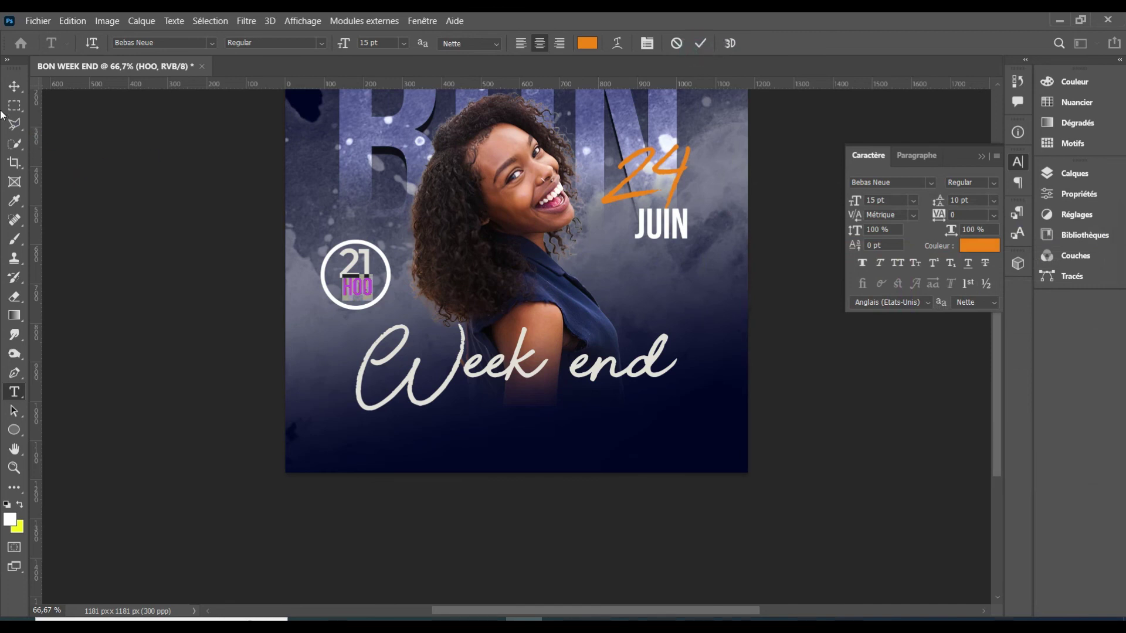
Nudge HOO into position beneath the 21 inside the ring.
{"action": "right_click", "coordinate": [15, 86]}
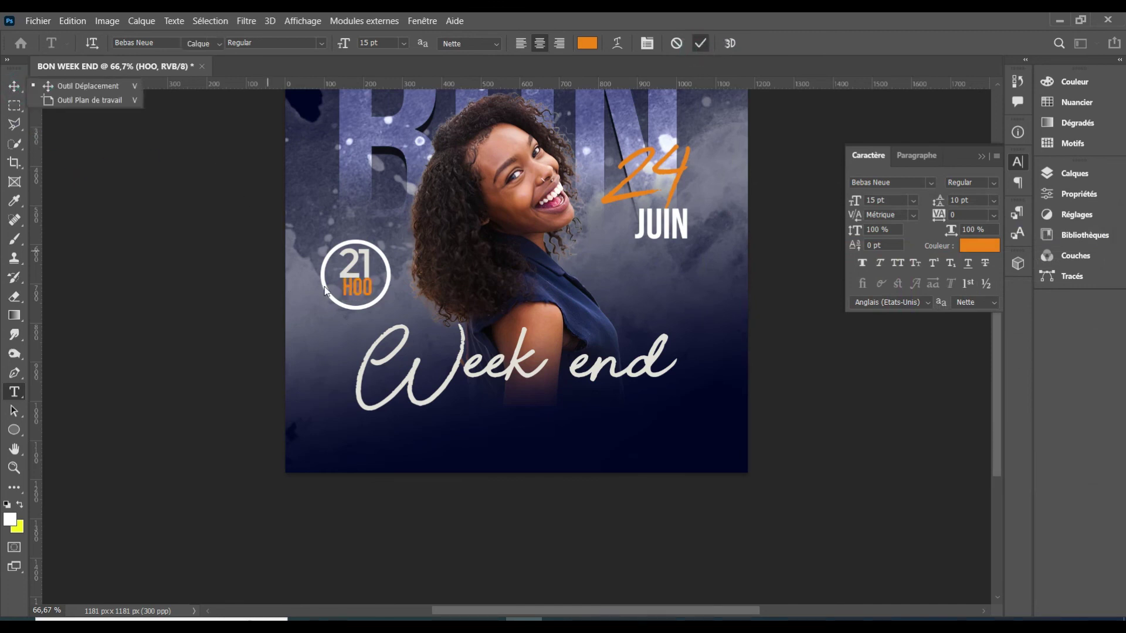
{"action": "key", "text": "v"}
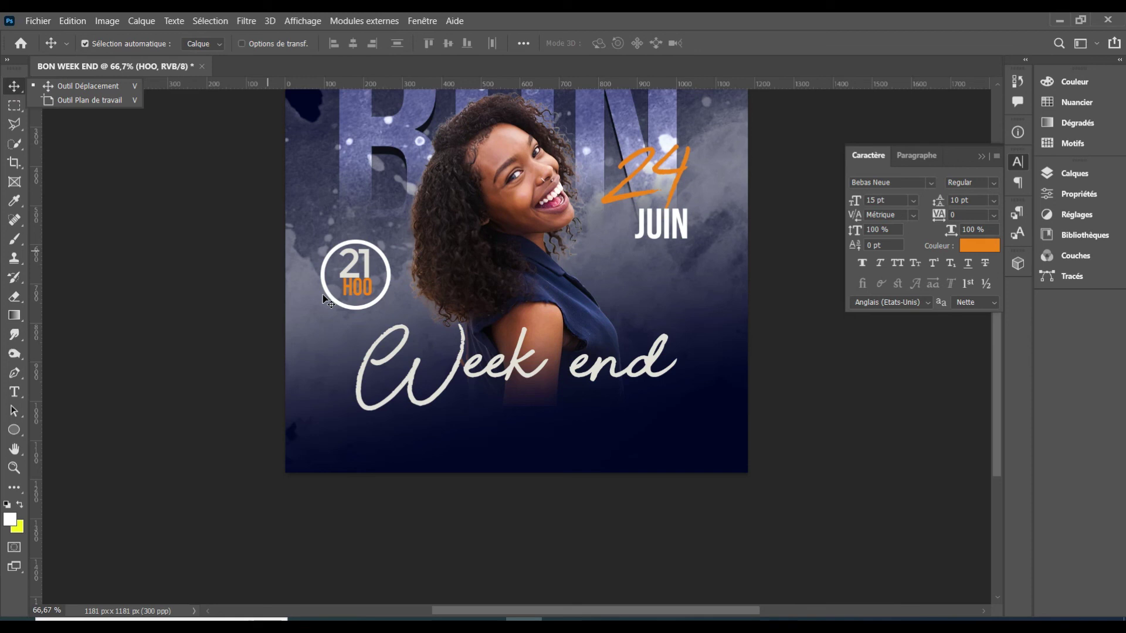
{"action": "left_click_drag", "start_coordinate": [357, 293], "coordinate": [356, 300]}
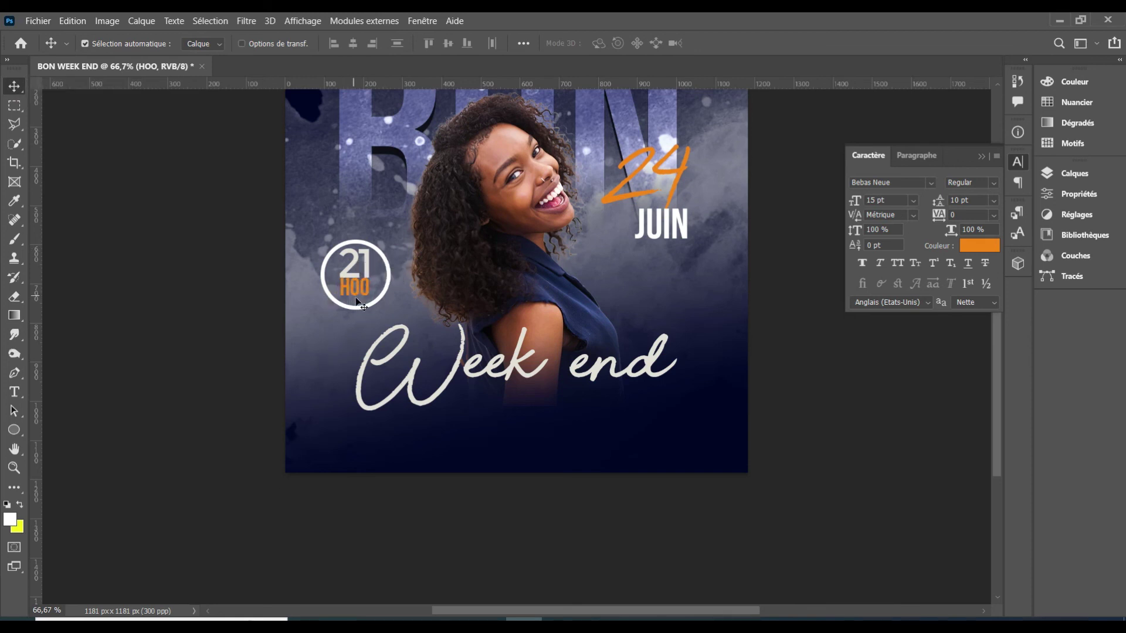
{"action": "scroll", "coordinate": [368, 267], "scroll_direction": "up", "scroll_amount": 2}
{"action": "scroll", "coordinate": [368, 282], "scroll_direction": "up", "scroll_amount": 2}
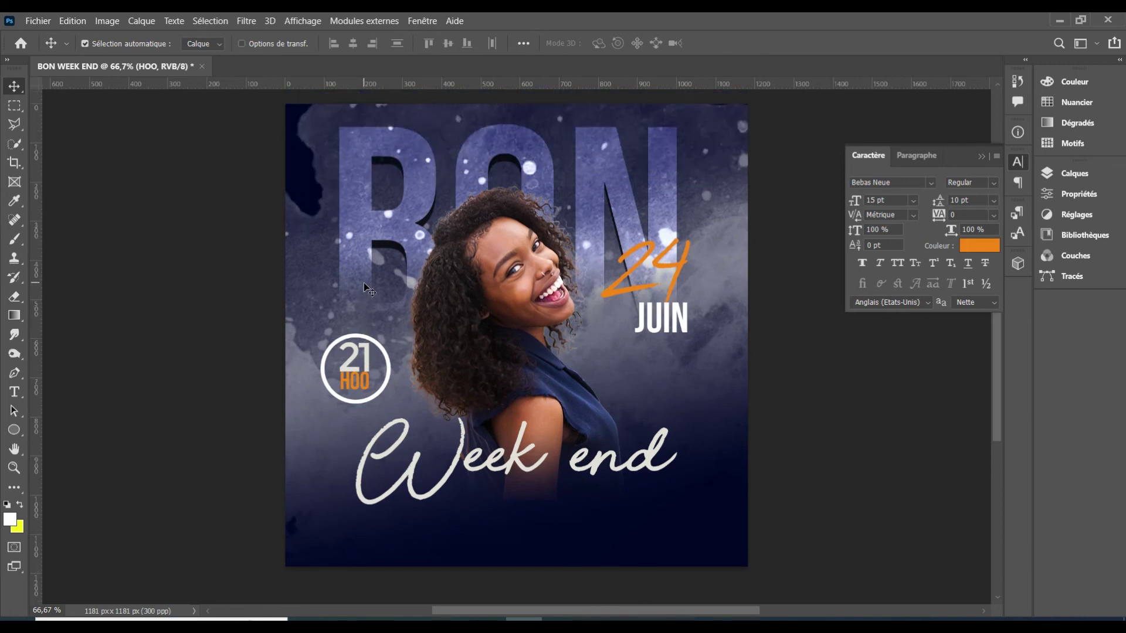
{"action": "left_click", "coordinate": [15, 391]}
{"action": "left_click", "coordinate": [471, 474]}
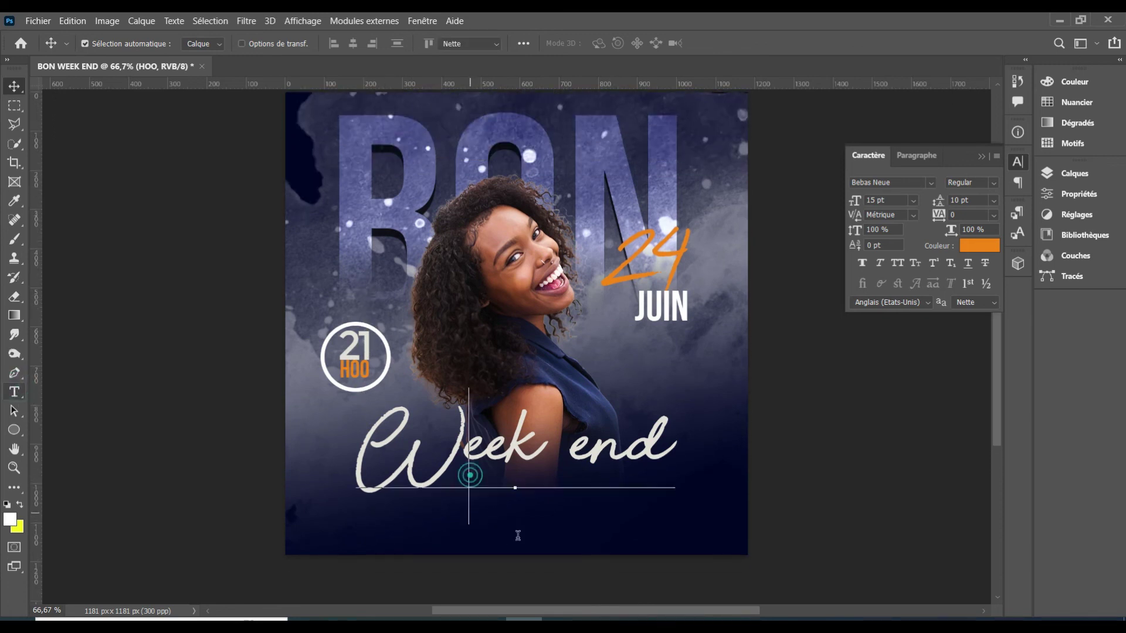
{"action": "left_click", "coordinate": [614, 526]}
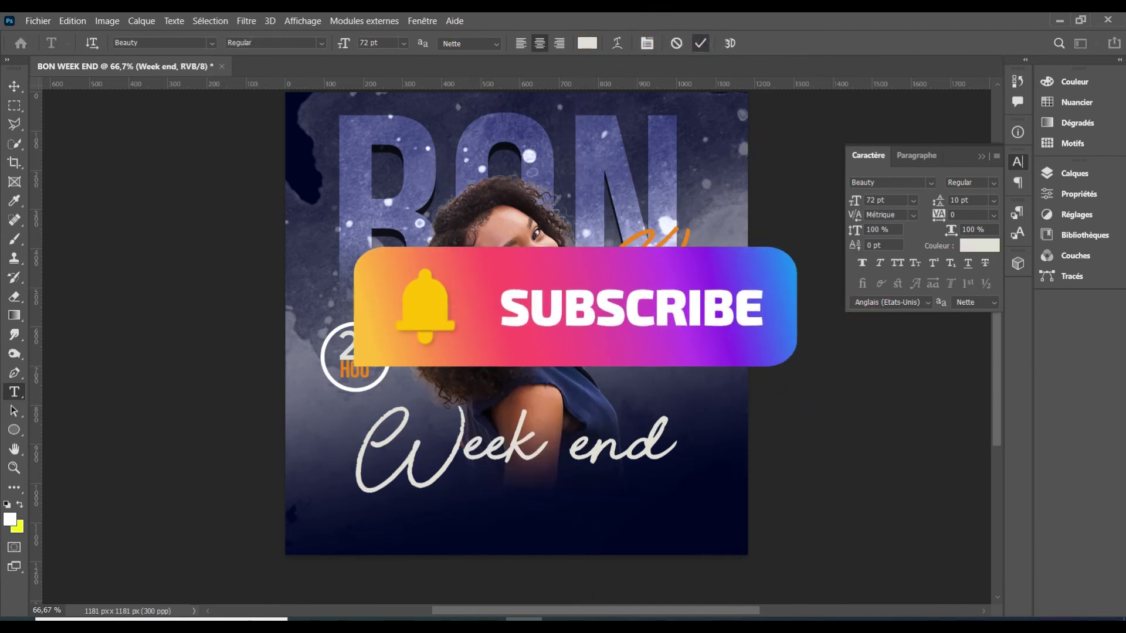
{"action": "left_click", "coordinate": [347, 350]}
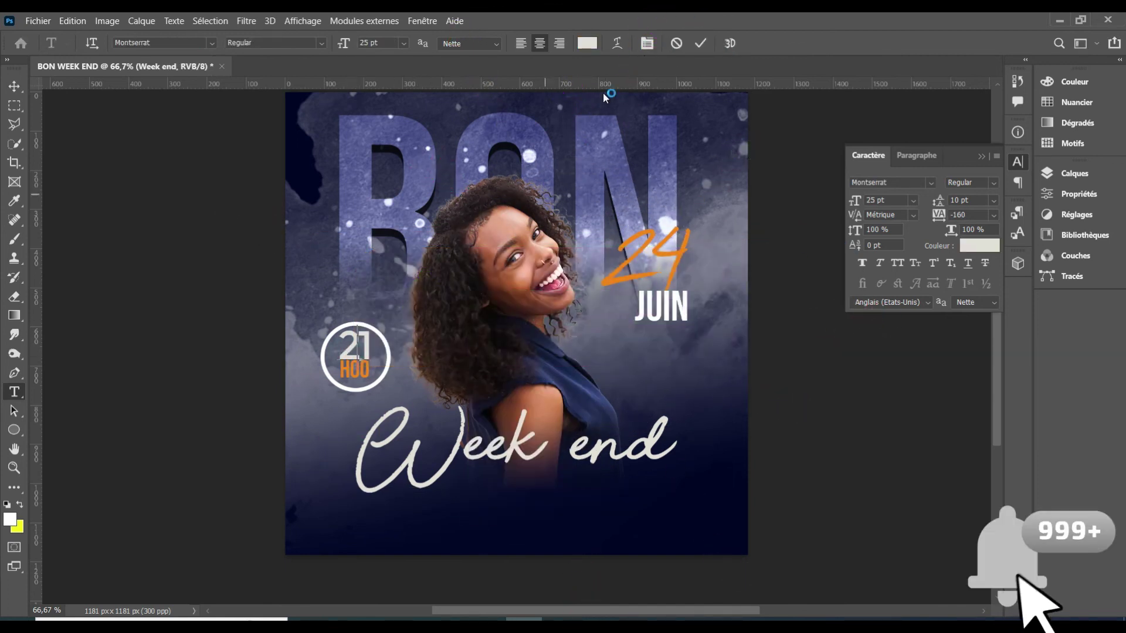
{"action": "left_click", "coordinate": [702, 44]}
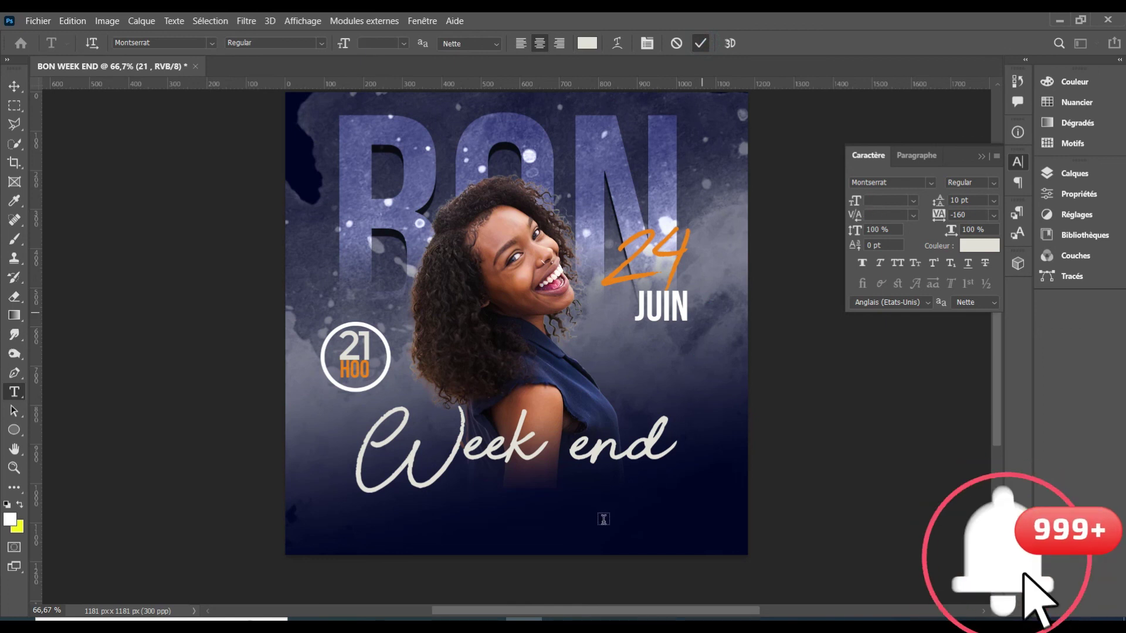
Create a placeholder paragraph box near the poster bottom at 5 pt.
{"action": "left_click_drag", "start_coordinate": [588, 528], "coordinate": [872, 562]}
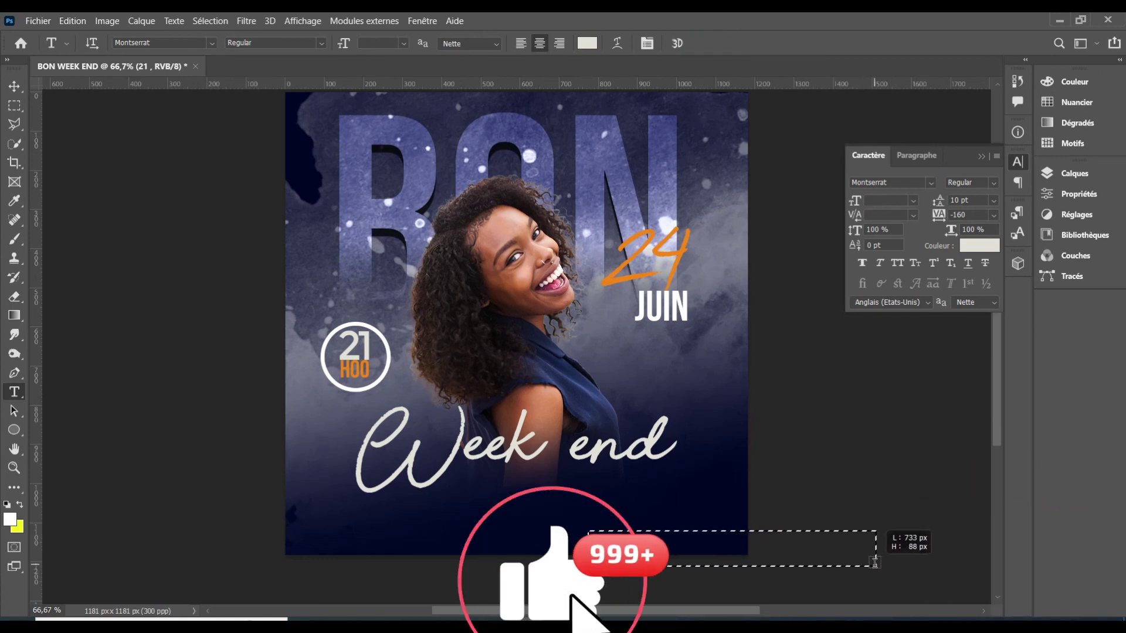
{"action": "left_click_drag", "start_coordinate": [872, 561], "coordinate": [872, 562]}
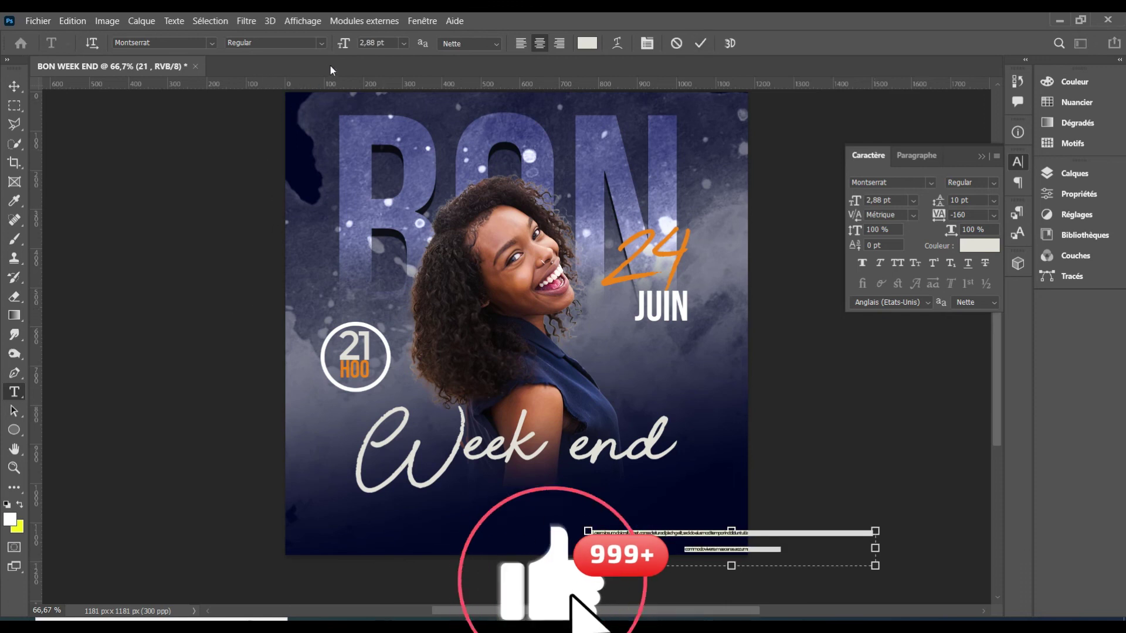
{"action": "left_click", "coordinate": [372, 46]}
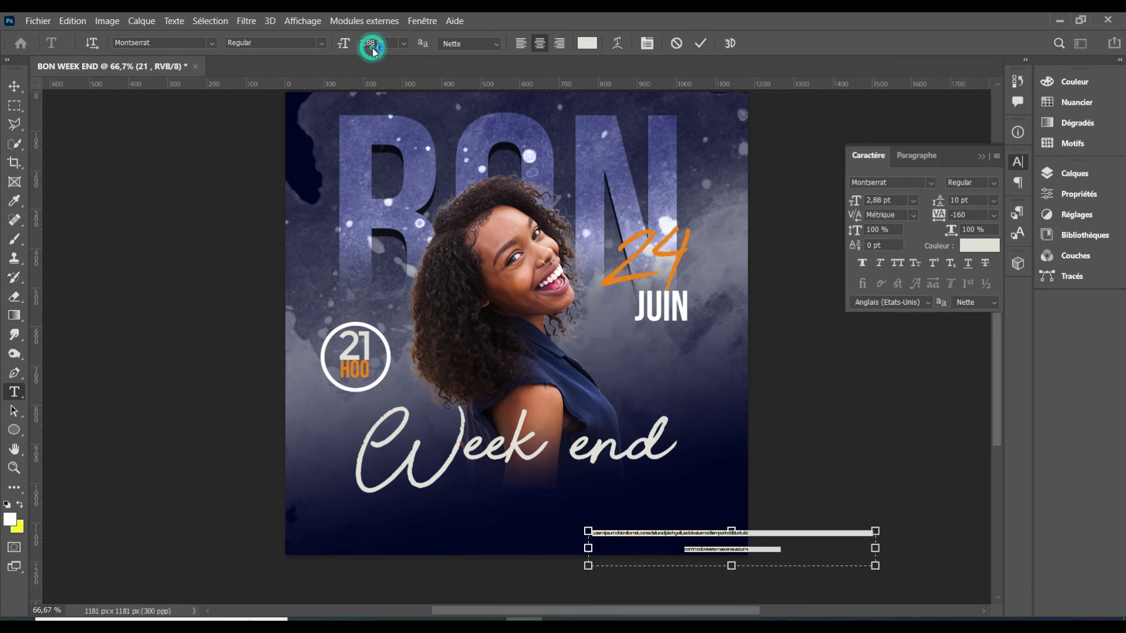
{"action": "double_click", "coordinate": [372, 43]}
{"action": "type", "text": "6"}
{"action": "key", "text": "Return"}
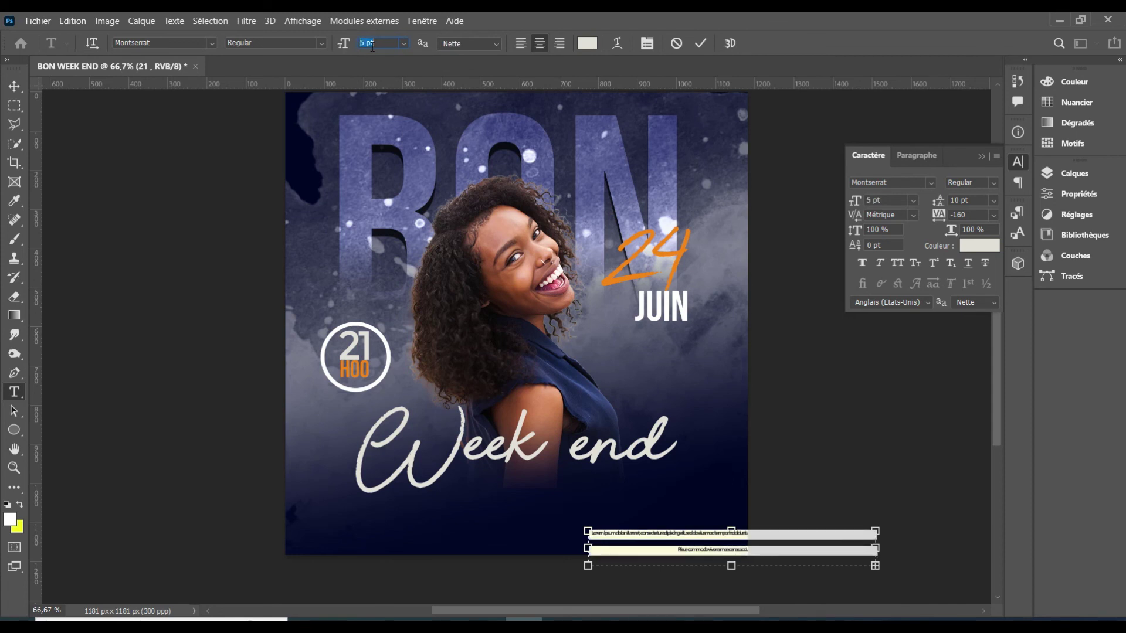
{"action": "type", "text": "5"}
{"action": "key", "text": "Return"}
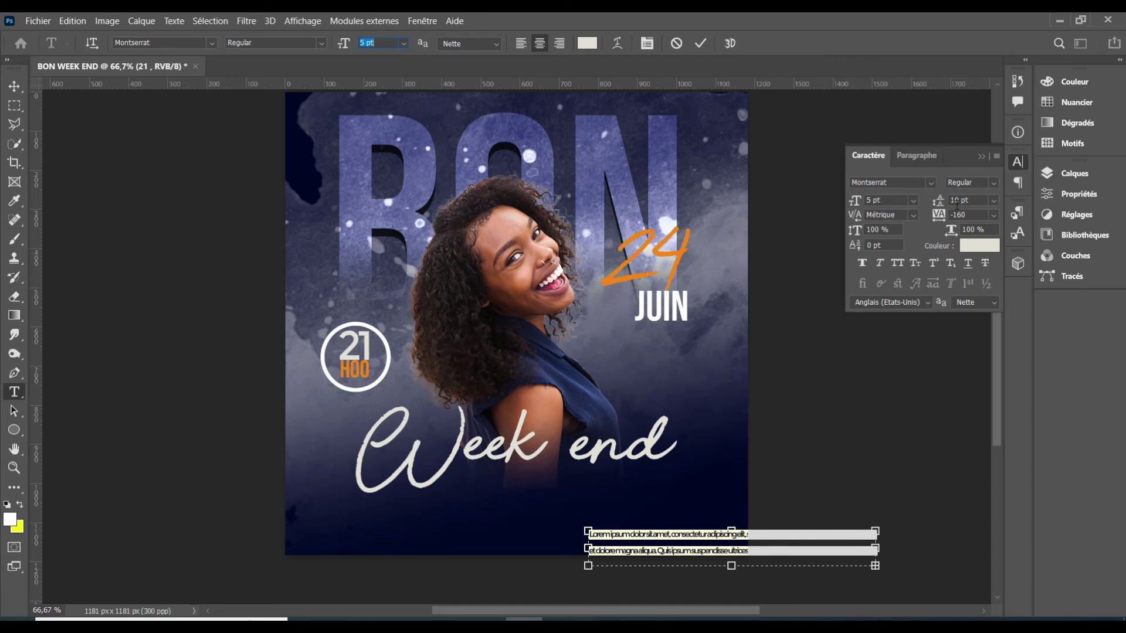
Set 4 pt leading, commit, and centre the paragraph along the bottom.
{"action": "type", "text": "4"}
{"action": "key", "text": "Return"}
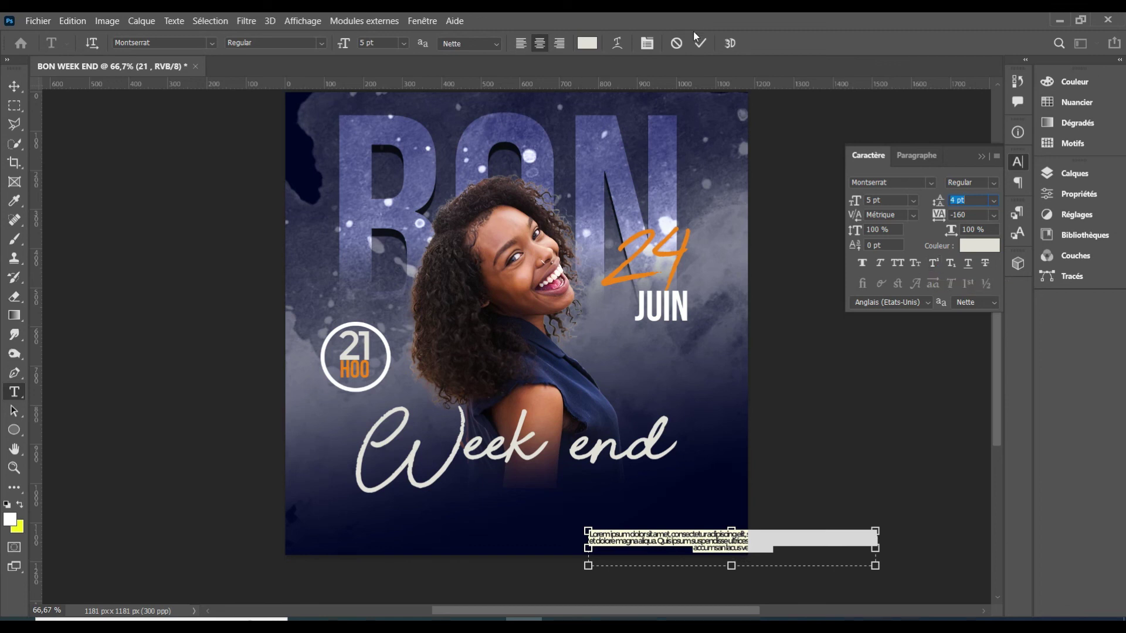
{"action": "left_click", "coordinate": [64, 186]}
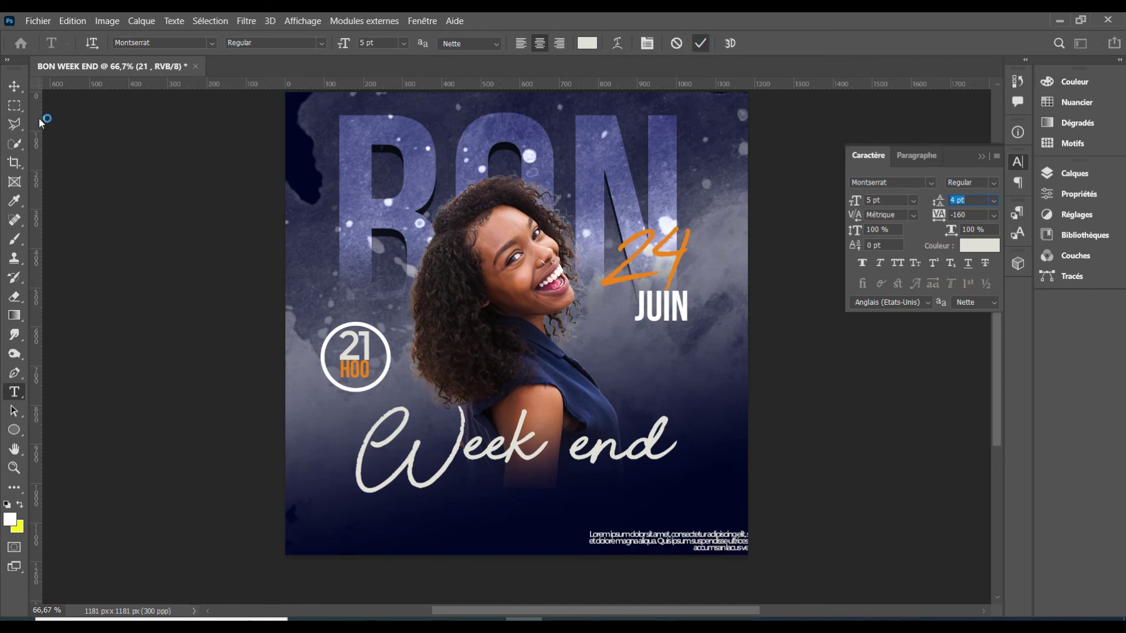
{"action": "left_click", "coordinate": [21, 90]}
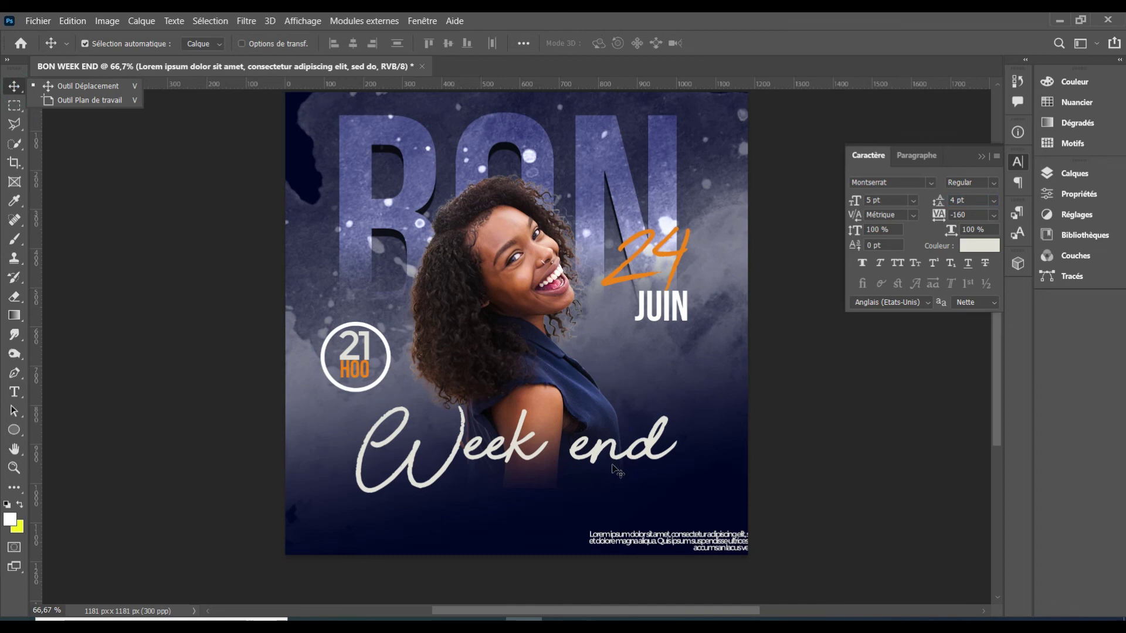
{"action": "mouse_move", "coordinate": [661, 540]}
{"action": "left_mouse_down"}
{"action": "mouse_move", "coordinate": [476, 512]}
{"action": "mouse_move", "coordinate": [443, 521]}
{"action": "left_mouse_up"}
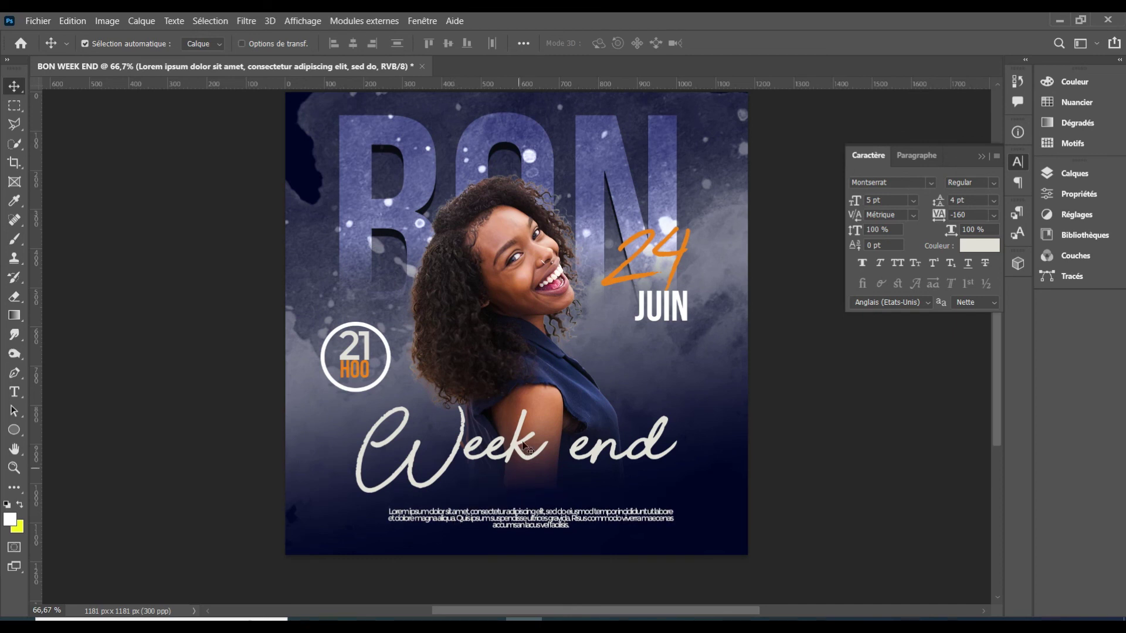
Stretch the Week end script taller and rotate it about 10° upward.
{"action": "left_click", "coordinate": [516, 459]}
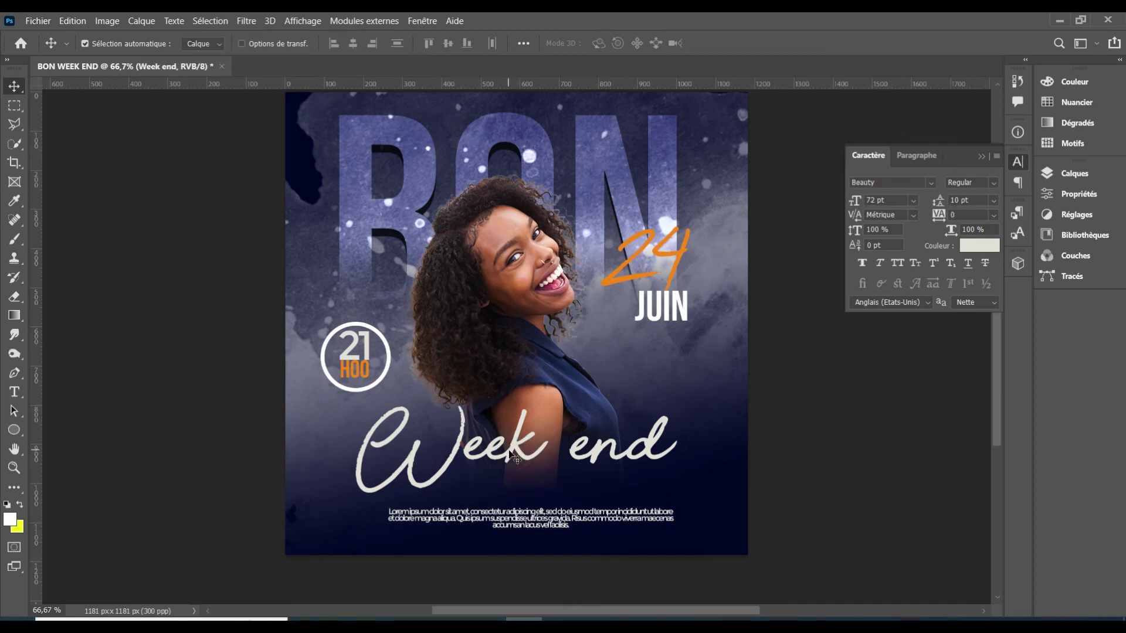
{"action": "key", "text": "ctrl+t"}
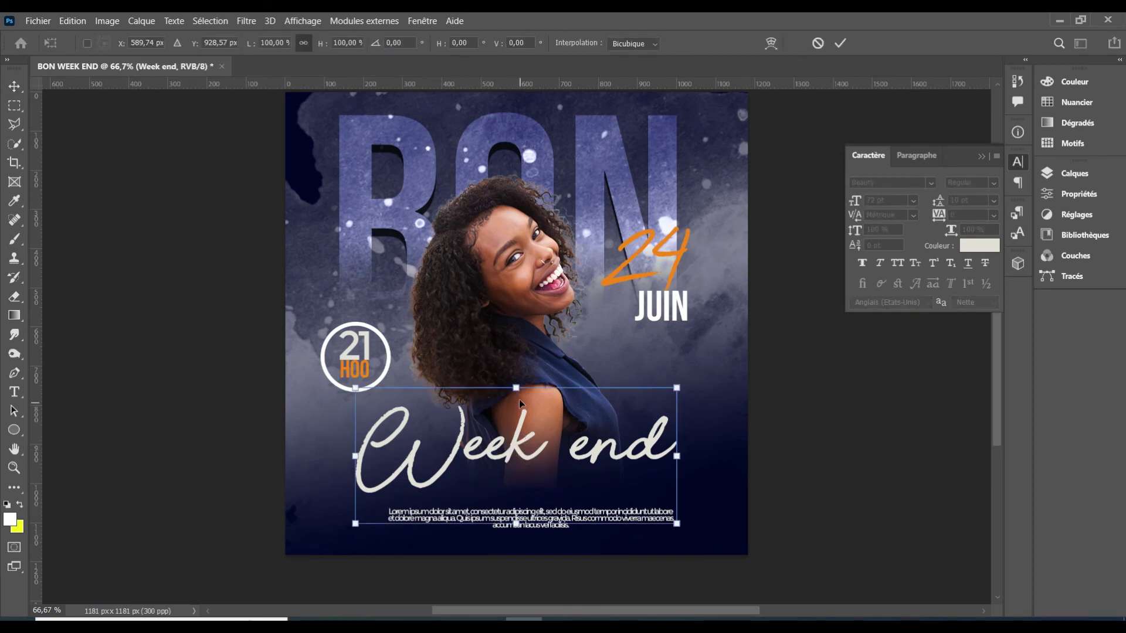
{"action": "left_click_drag", "start_coordinate": [516, 388], "coordinate": [516, 360]}
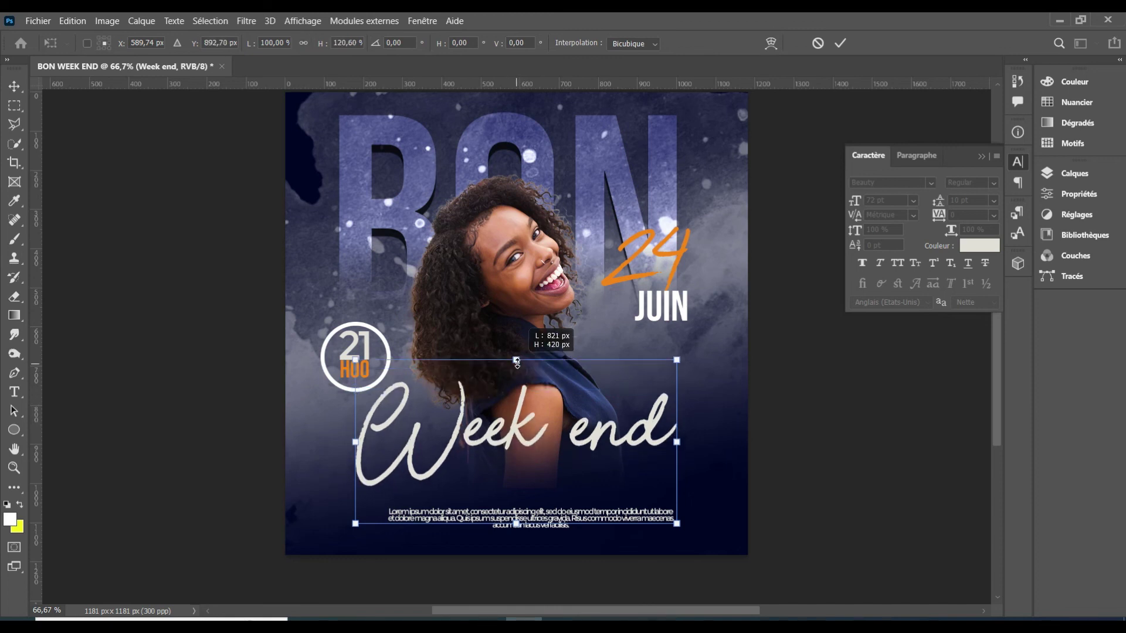
{"action": "left_click_drag", "start_coordinate": [724, 467], "coordinate": [719, 440]}
{"action": "key", "text": "Return"}
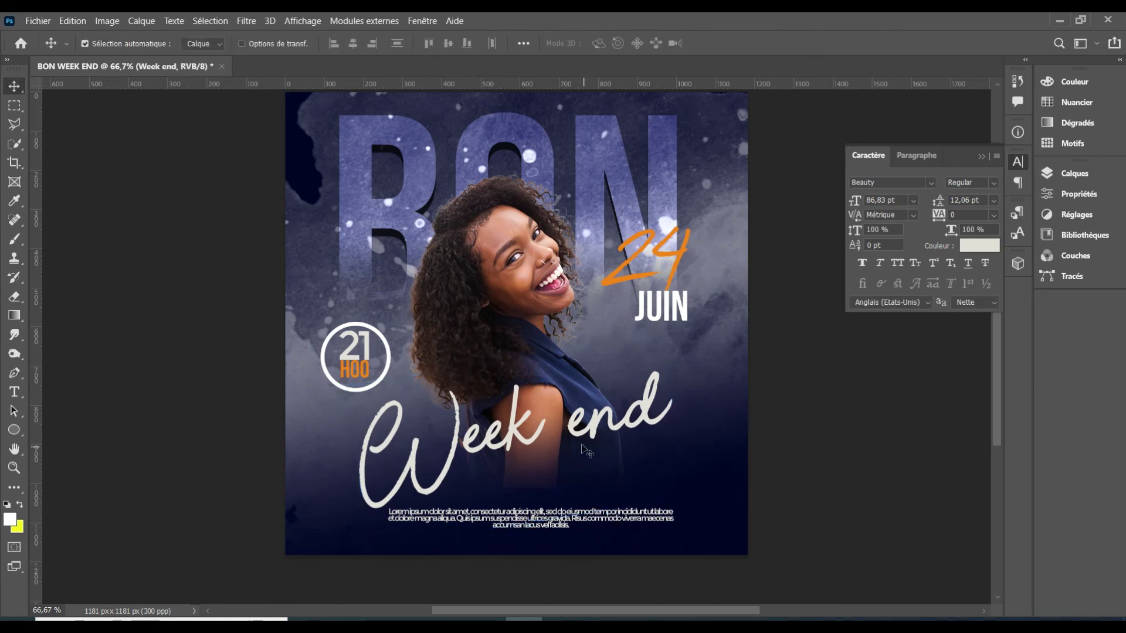
{"action": "scroll", "coordinate": [640, 375], "scroll_direction": "down", "scroll_amount": 1}
{"action": "scroll", "coordinate": [641, 375], "scroll_direction": "up", "scroll_amount": 1}
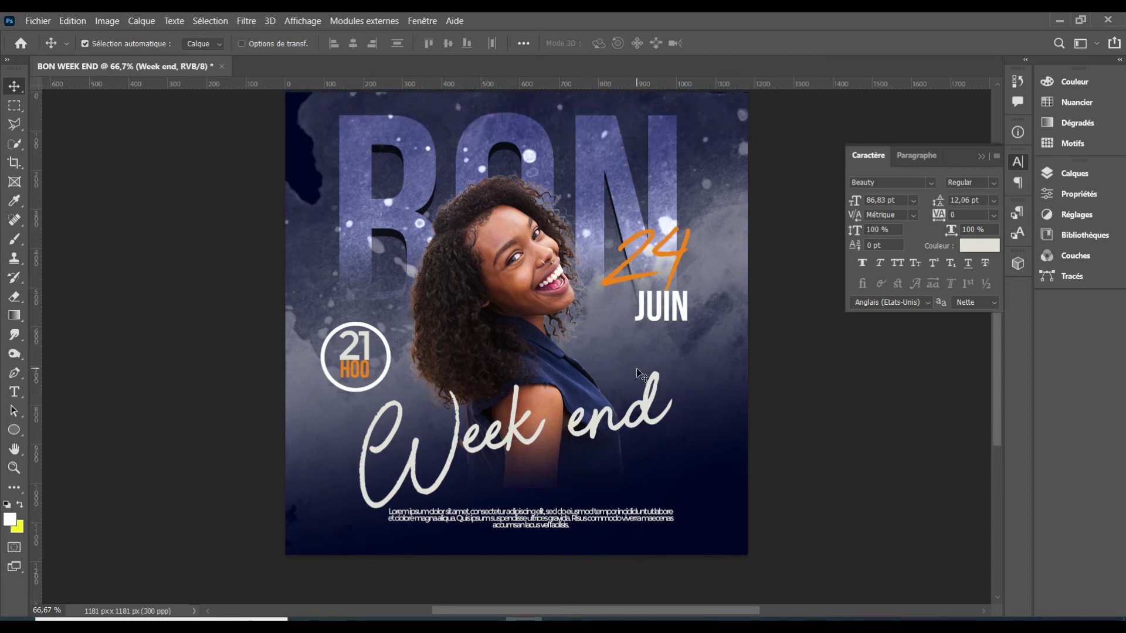